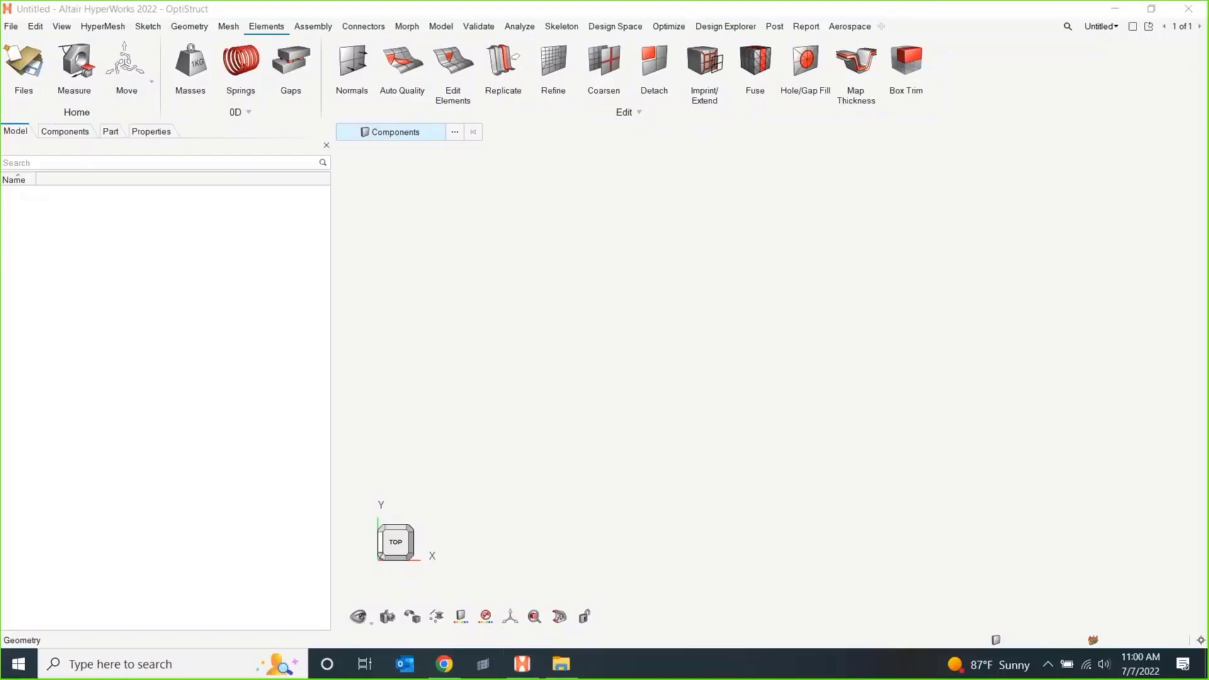
- Draw a rectangular plate surface with the Geometry rectangle shape
left_click(670, 439)
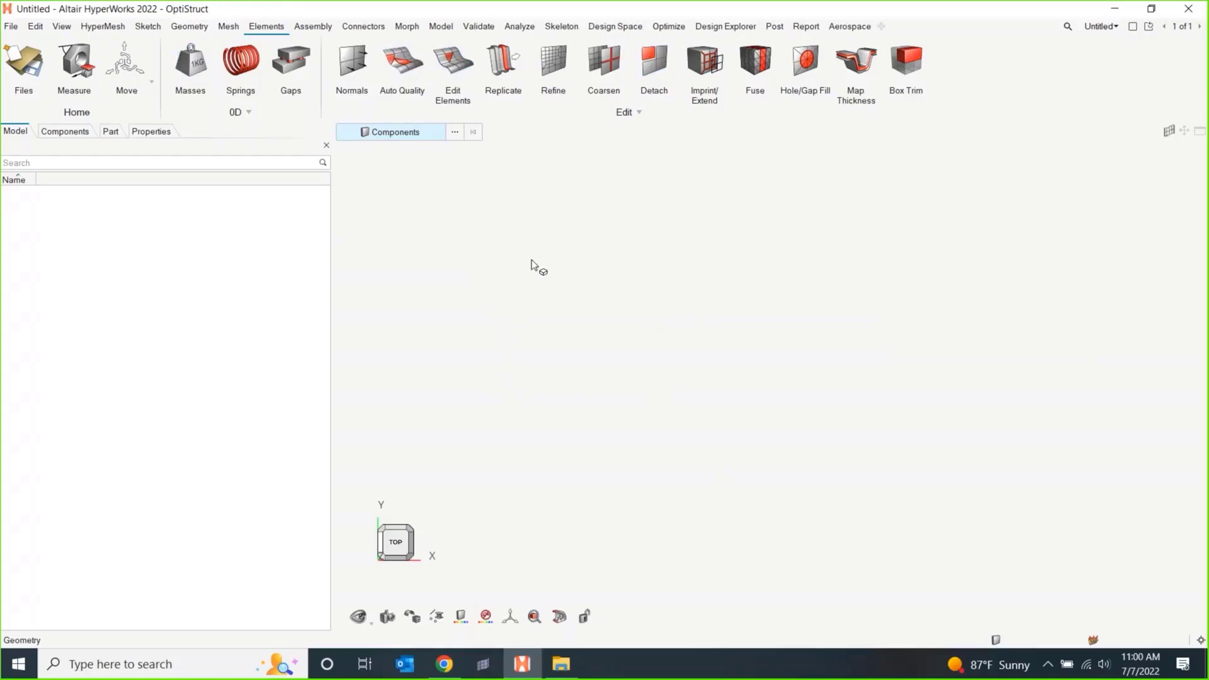
left_click(197, 28)
left_click(240, 75)
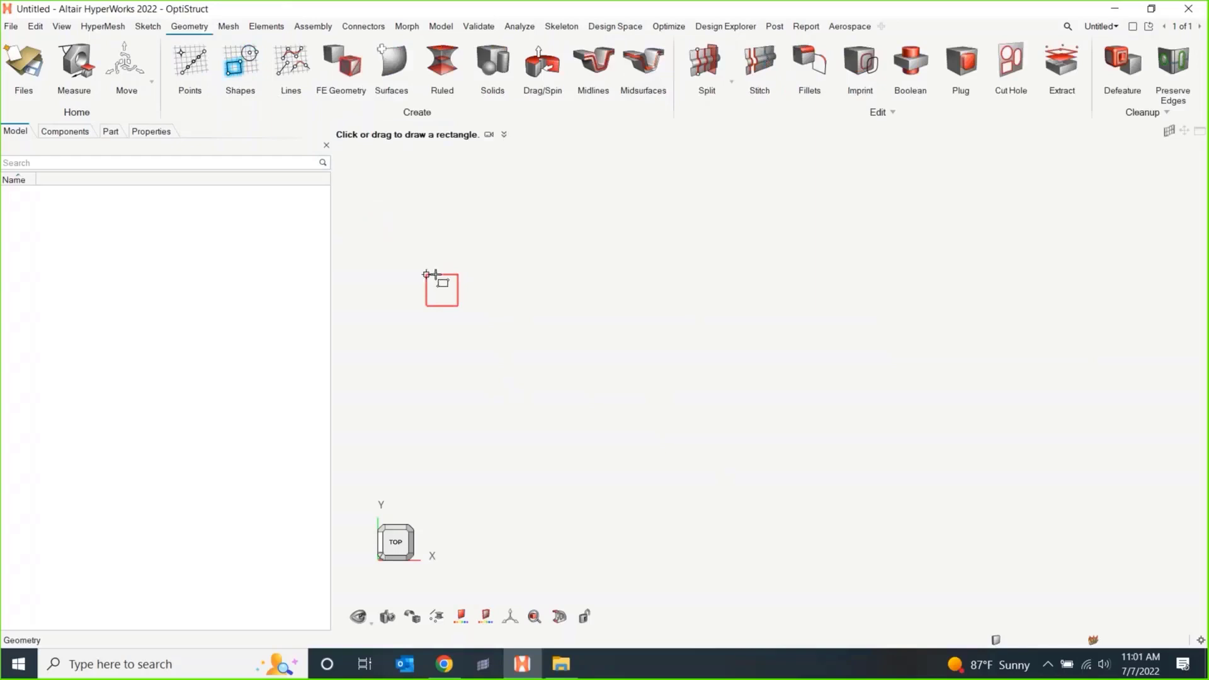
left_click(461, 239)
left_click(999, 497)
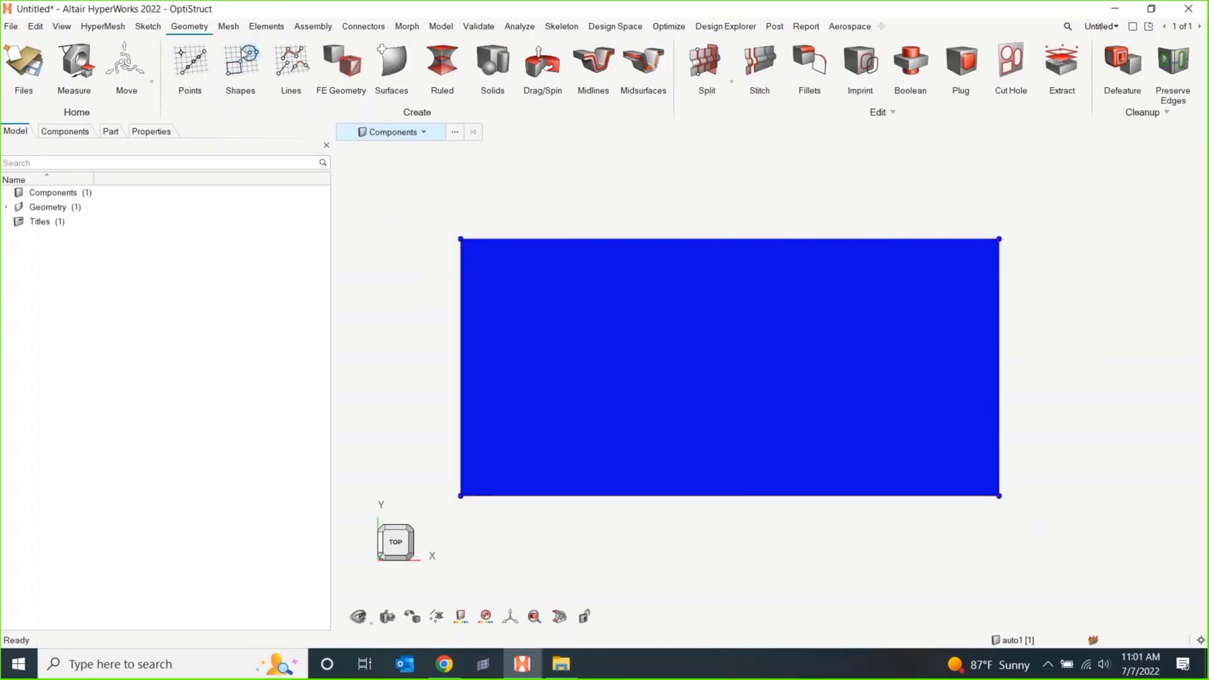
- Draw a circle of radius about 0.77 in the middle of the plate
left_click(250, 53)
left_click(740, 381)
left_click_drag(730, 367, 766, 379)
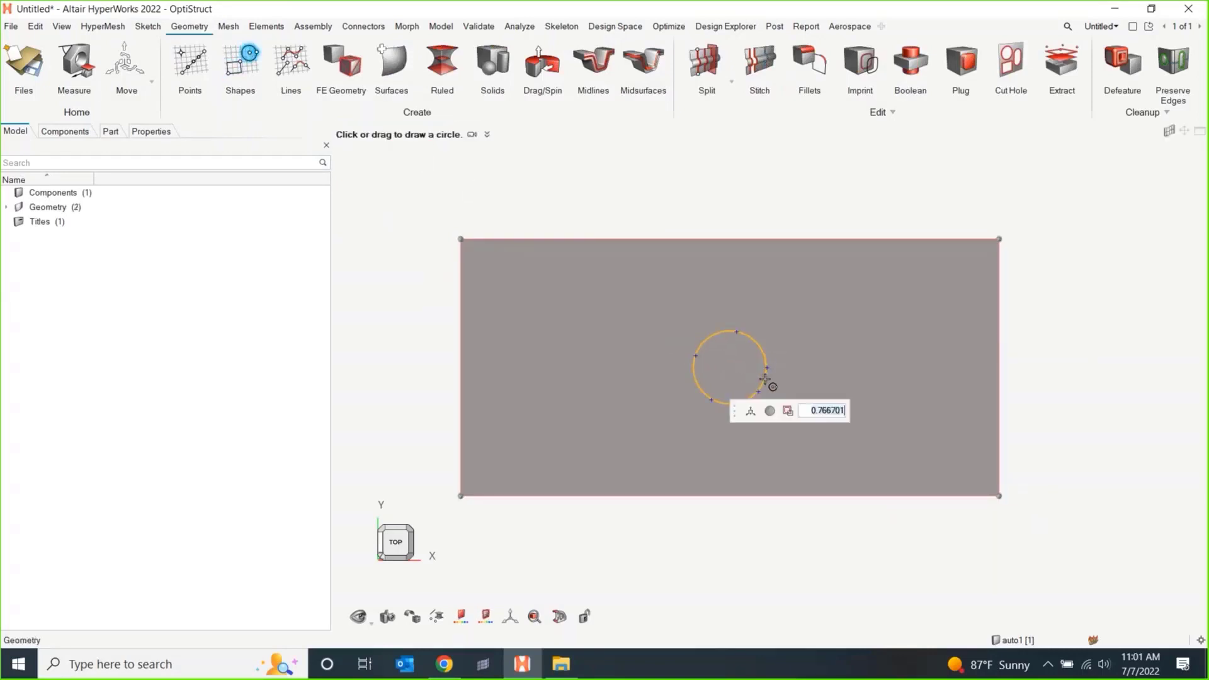
left_click(788, 411)
key("Escape")
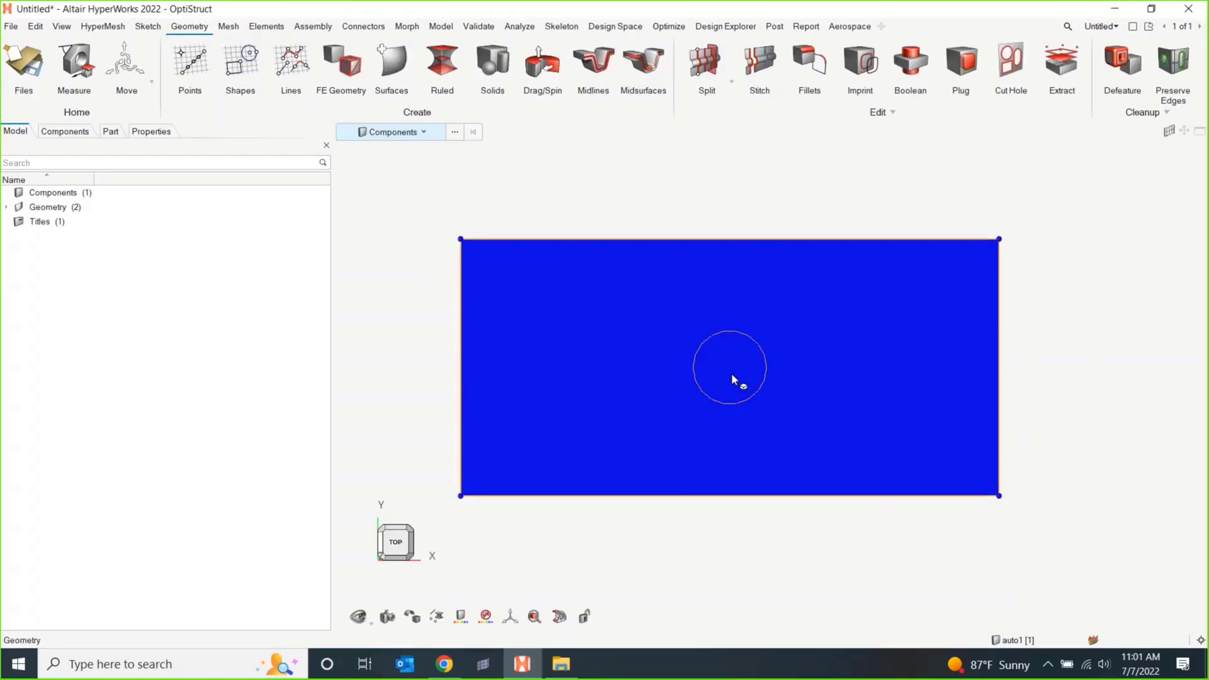
- Imprint the circle onto the plate and delete the inner disc surface to leave a hole
left_click(729, 365)
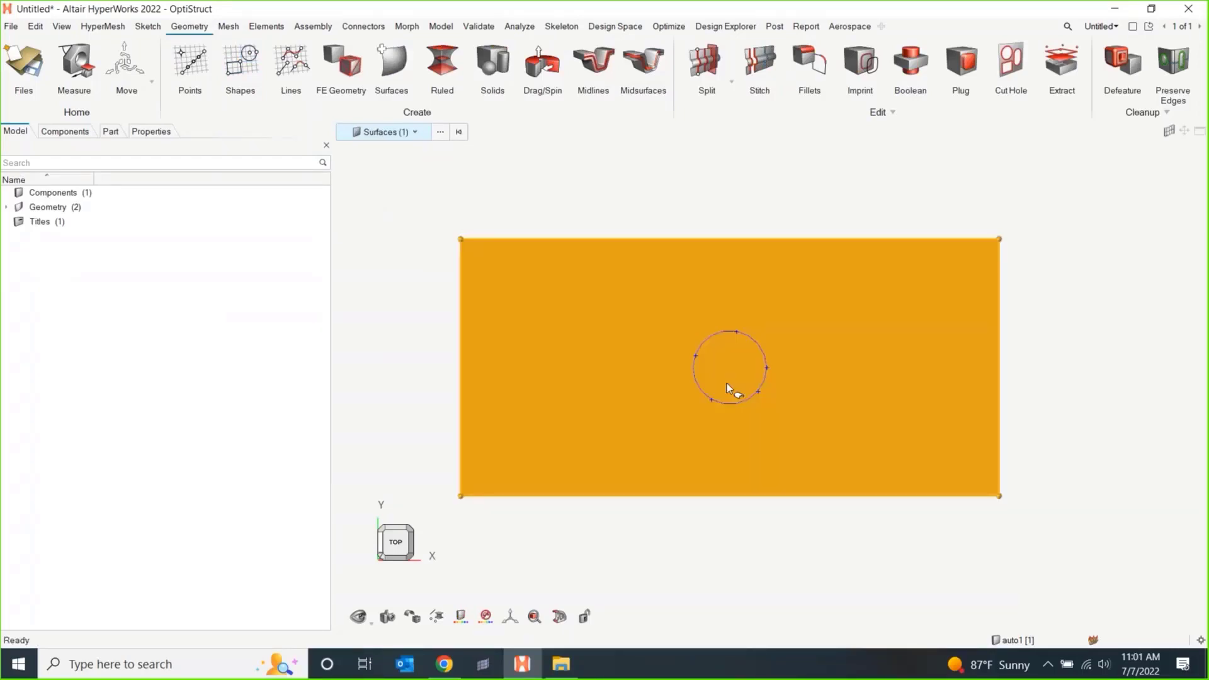
key("Escape")
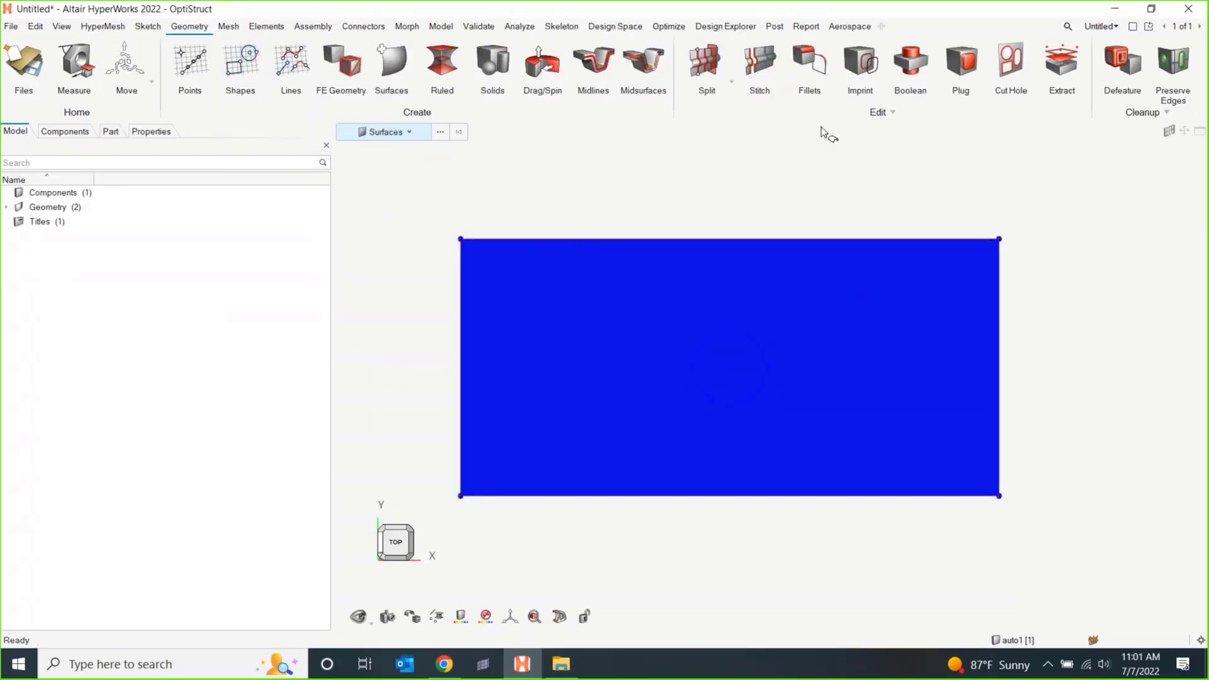
left_click(857, 61)
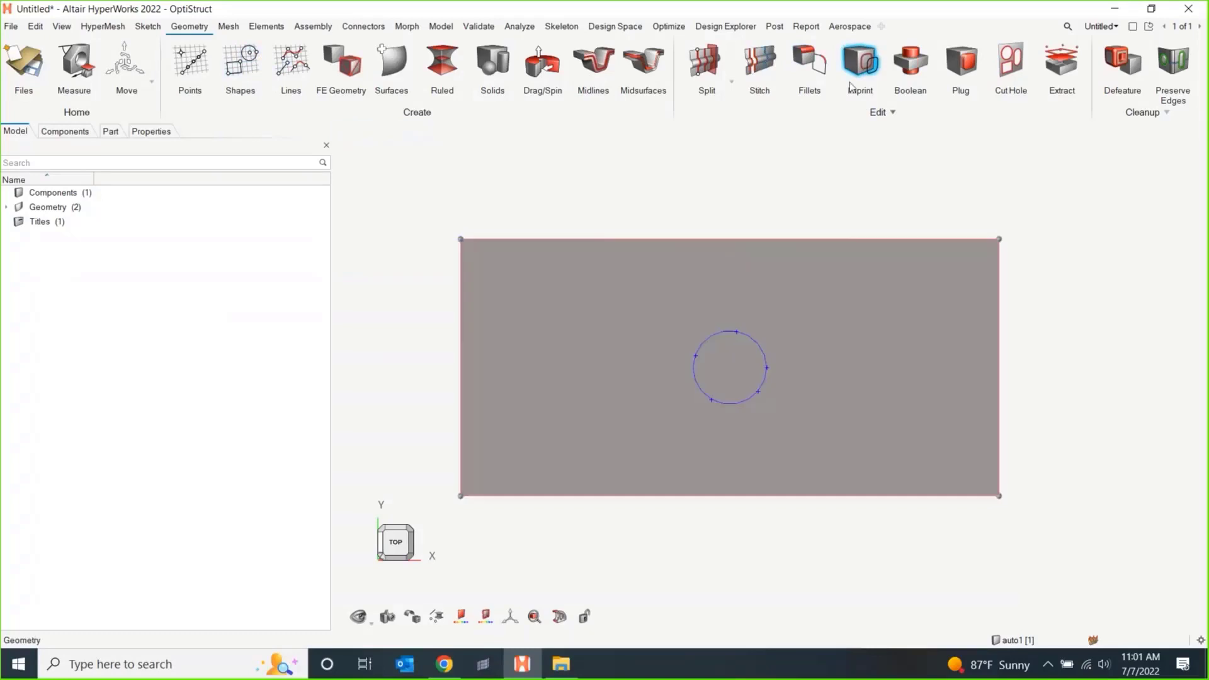
left_click(757, 345)
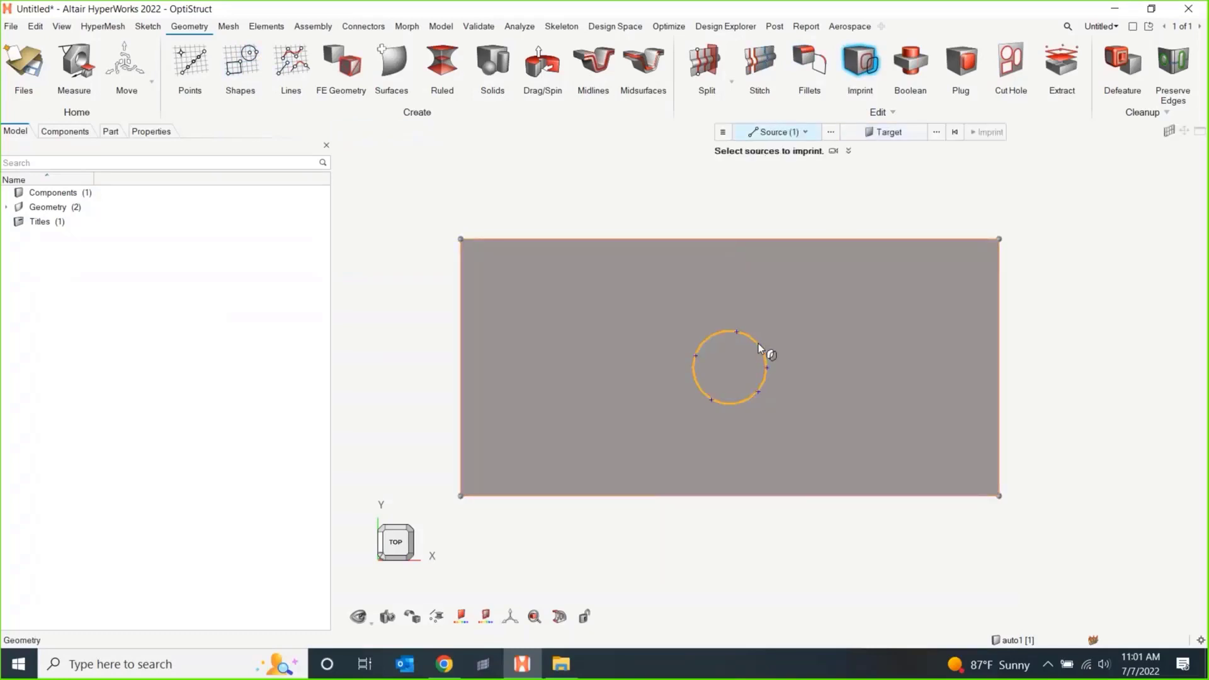
left_click(800, 338)
left_click(976, 134)
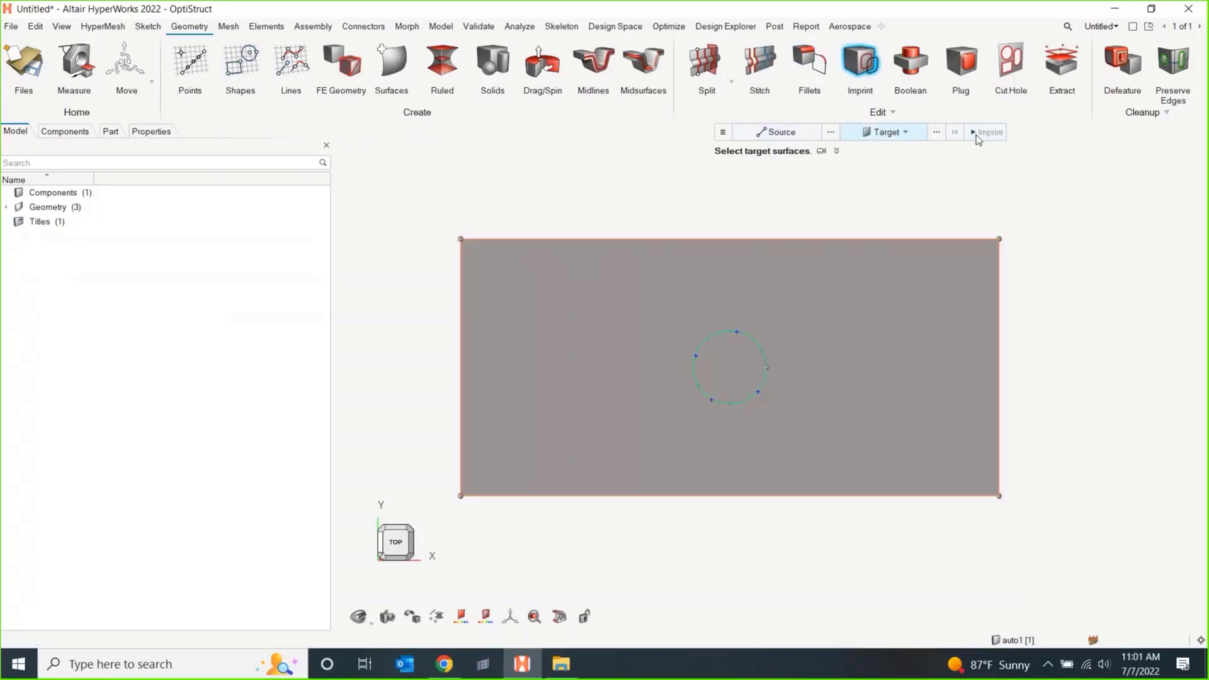
key("Escape")
left_click(732, 362)
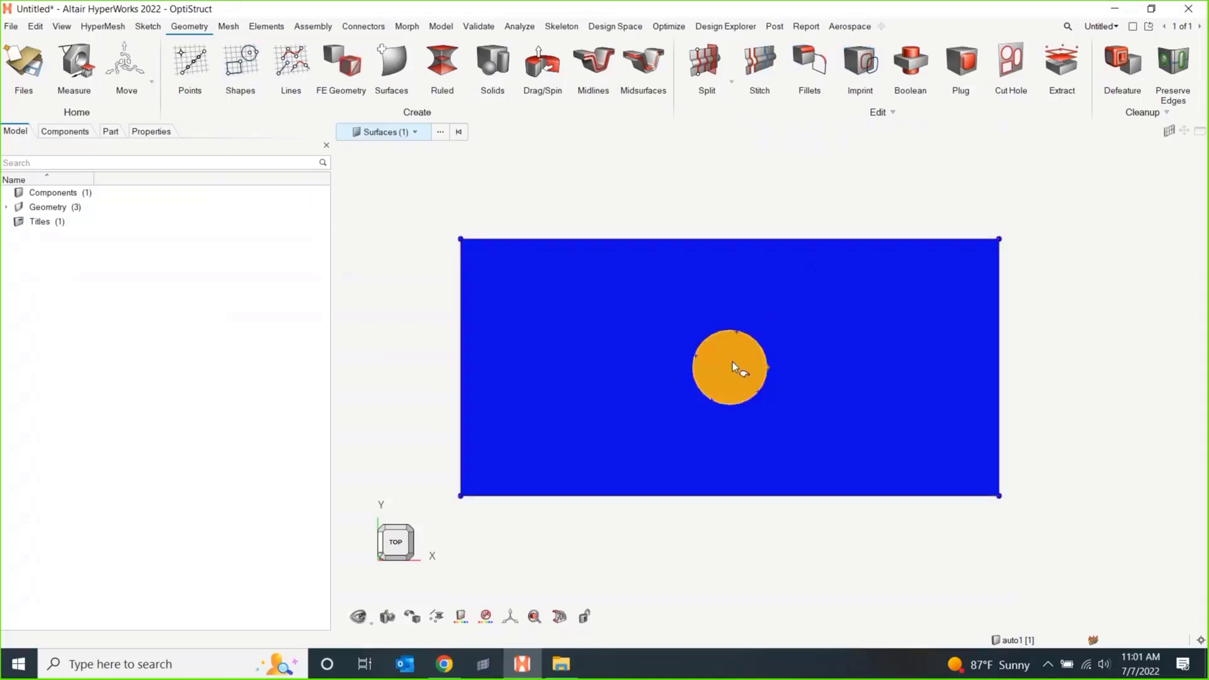
key("Delete")
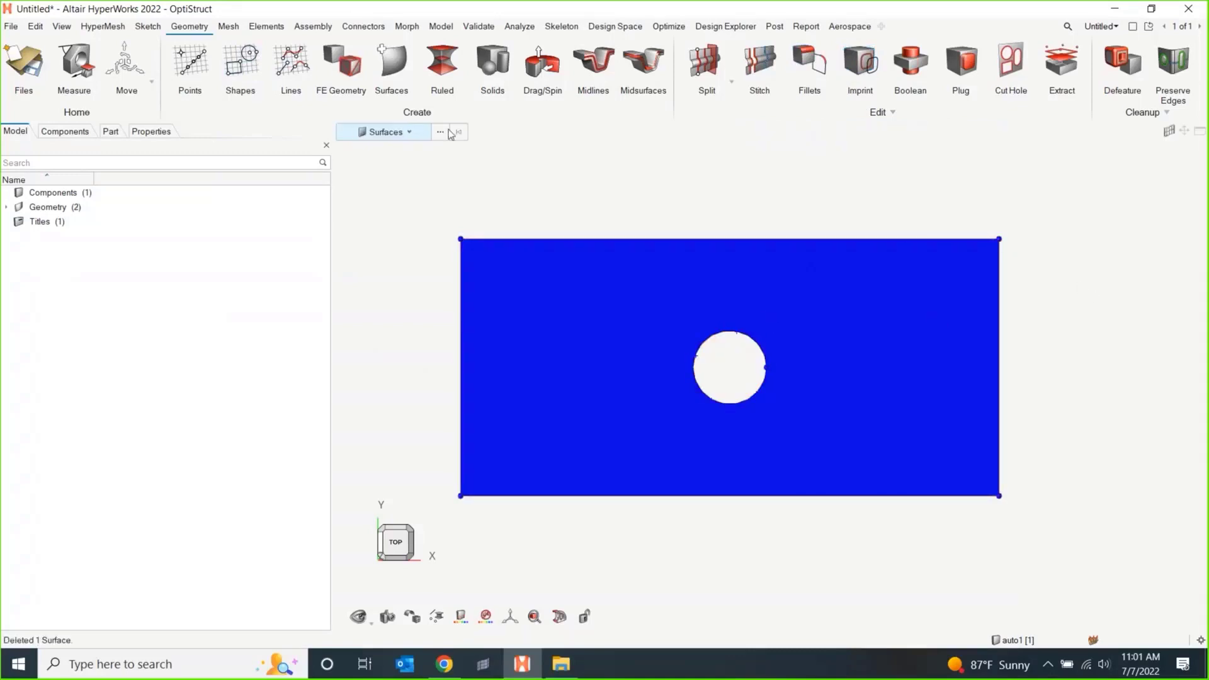
left_click(228, 27)
- Mesh the plate surface with a 0.5 average element size, giving 252 elements
left_click(465, 63)
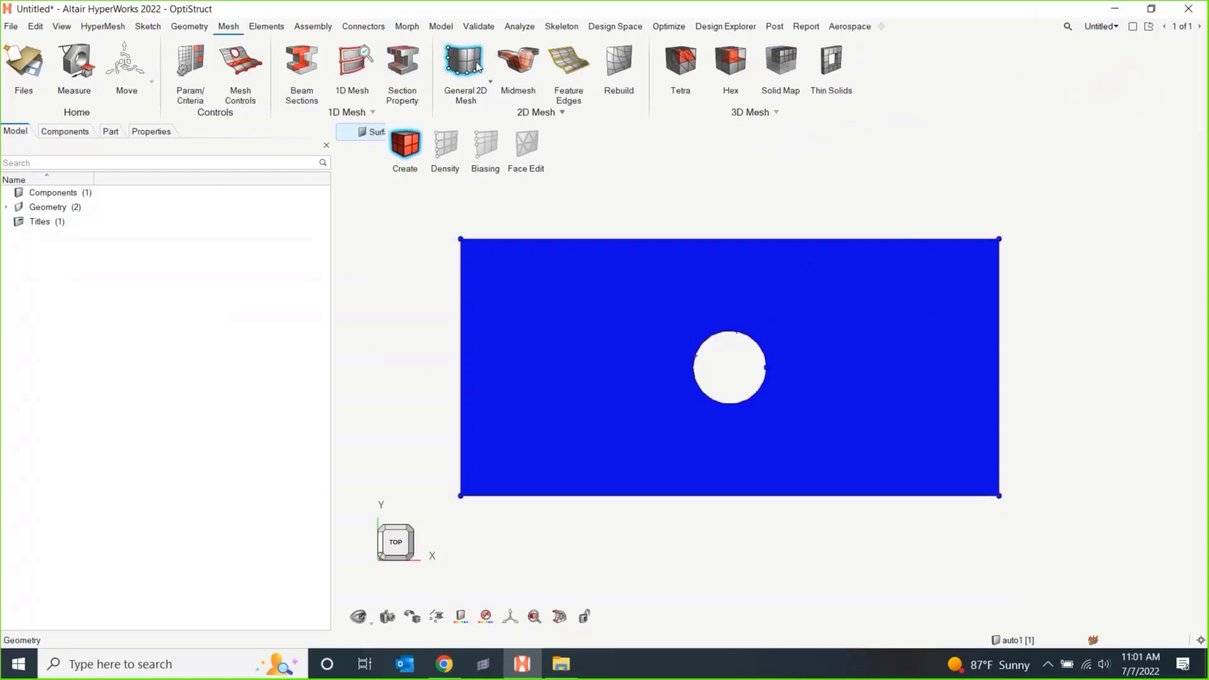
left_click(476, 308)
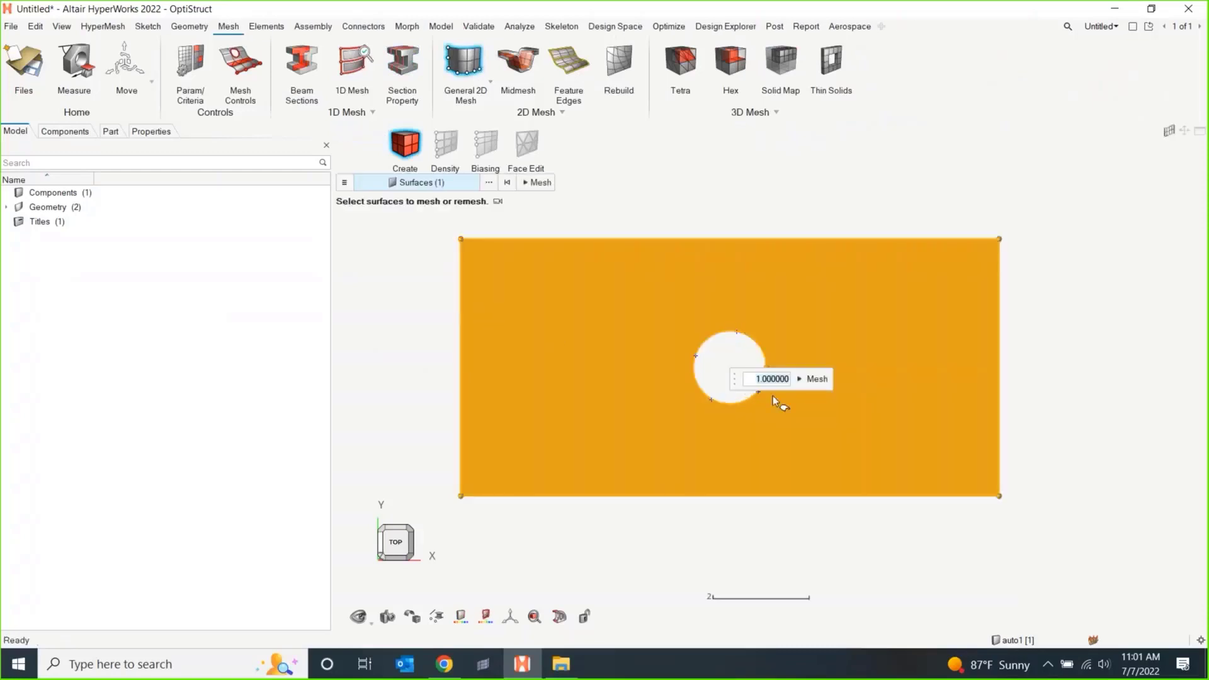
left_click(780, 381)
type("0.5")
left_click(811, 379)
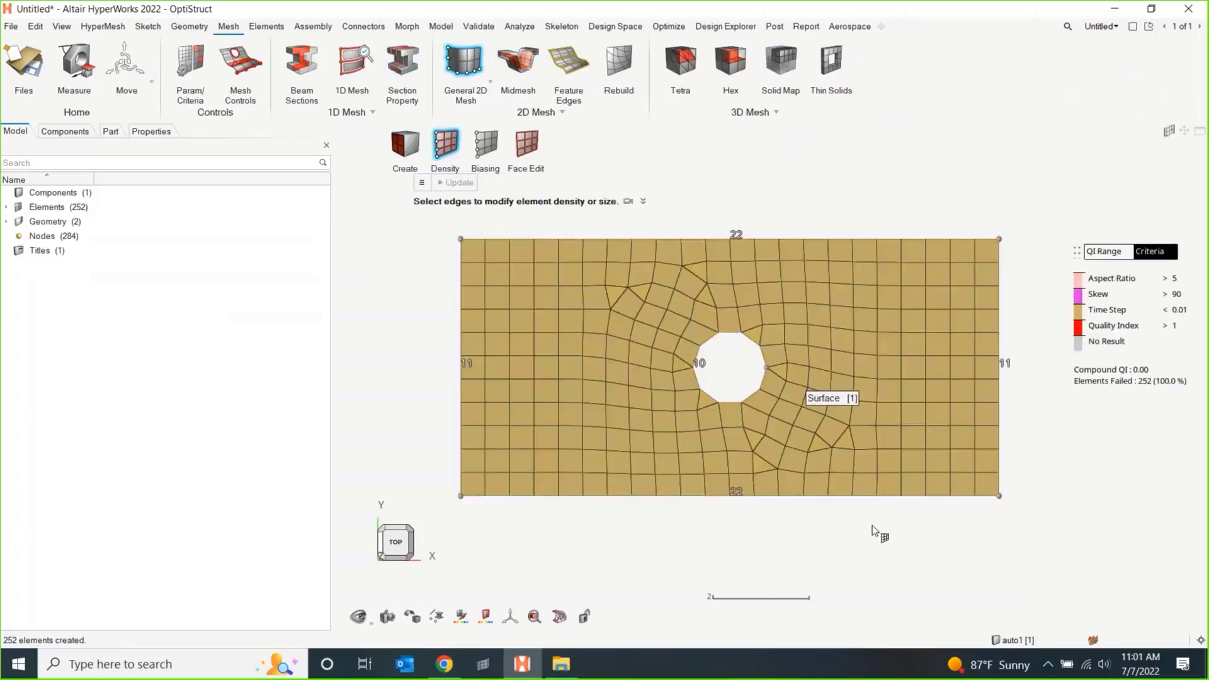
key("Escape")
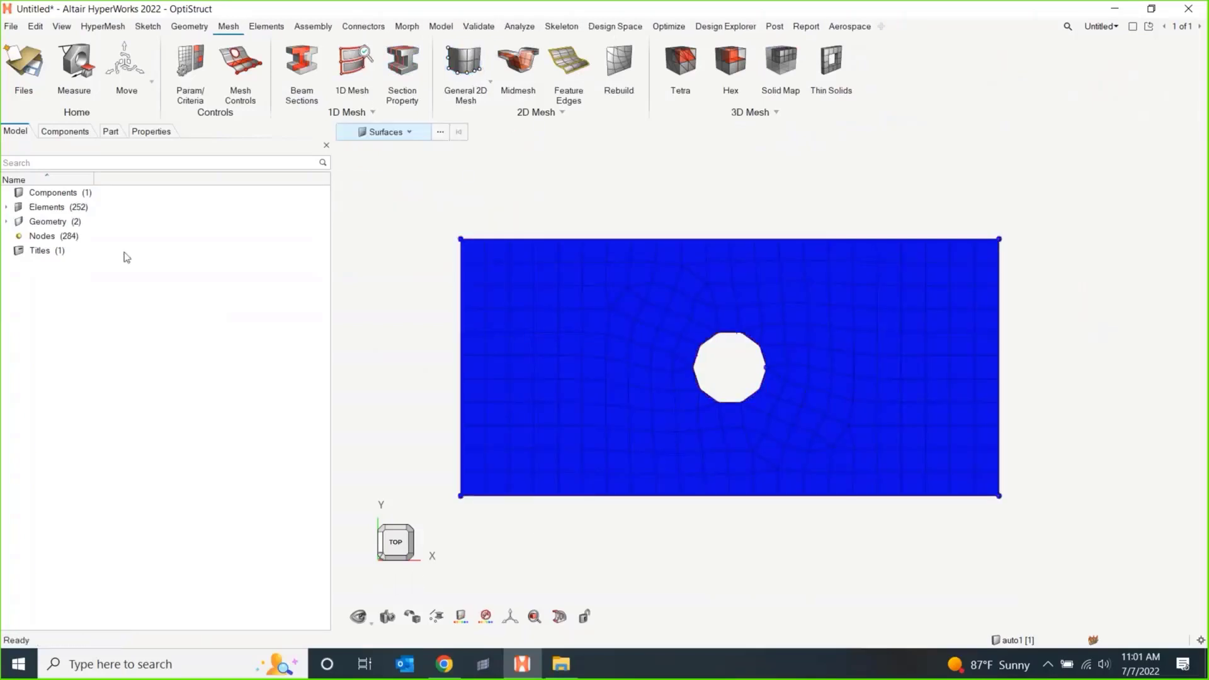
- Set the auto1 component's colour to dark red in the Components browser
double_click(49, 194)
left_click(108, 198)
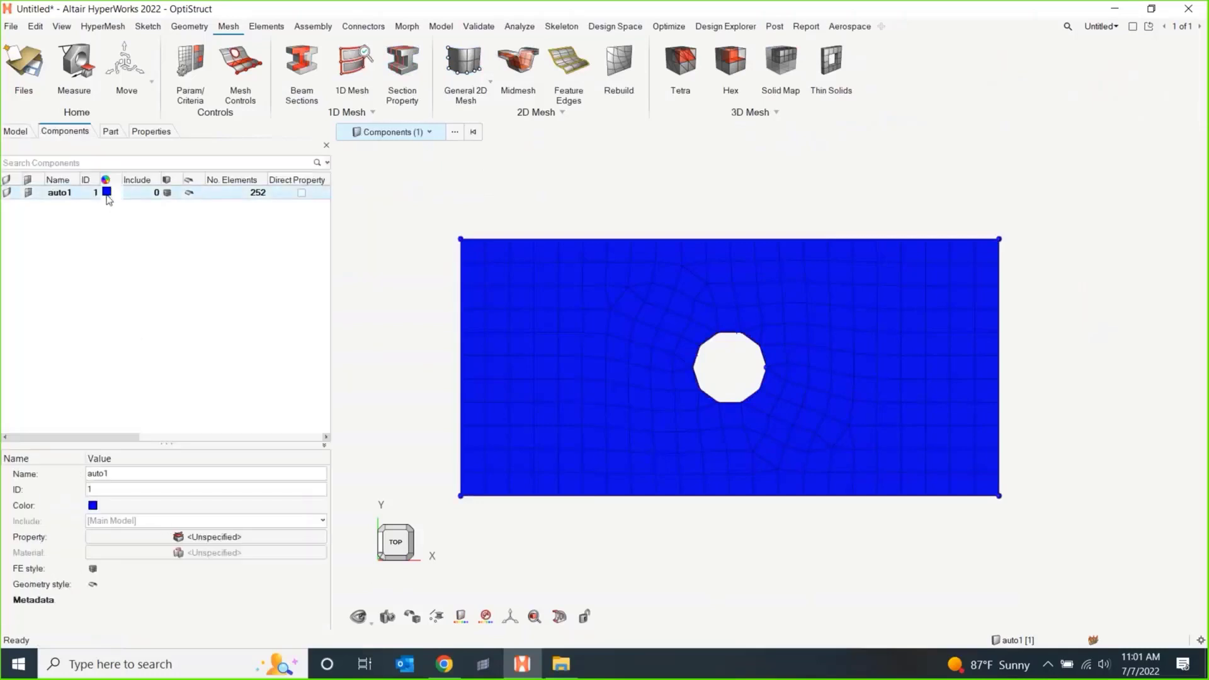
left_click(106, 192)
left_click(174, 256)
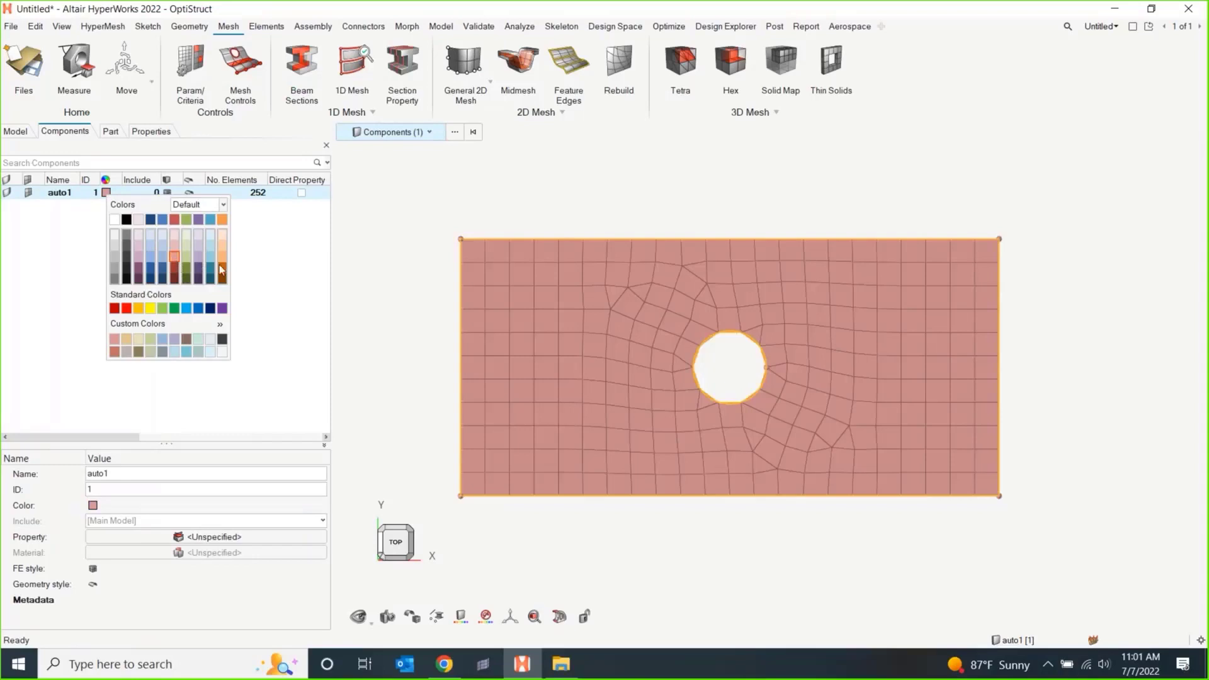
left_click(174, 275)
left_click(739, 557)
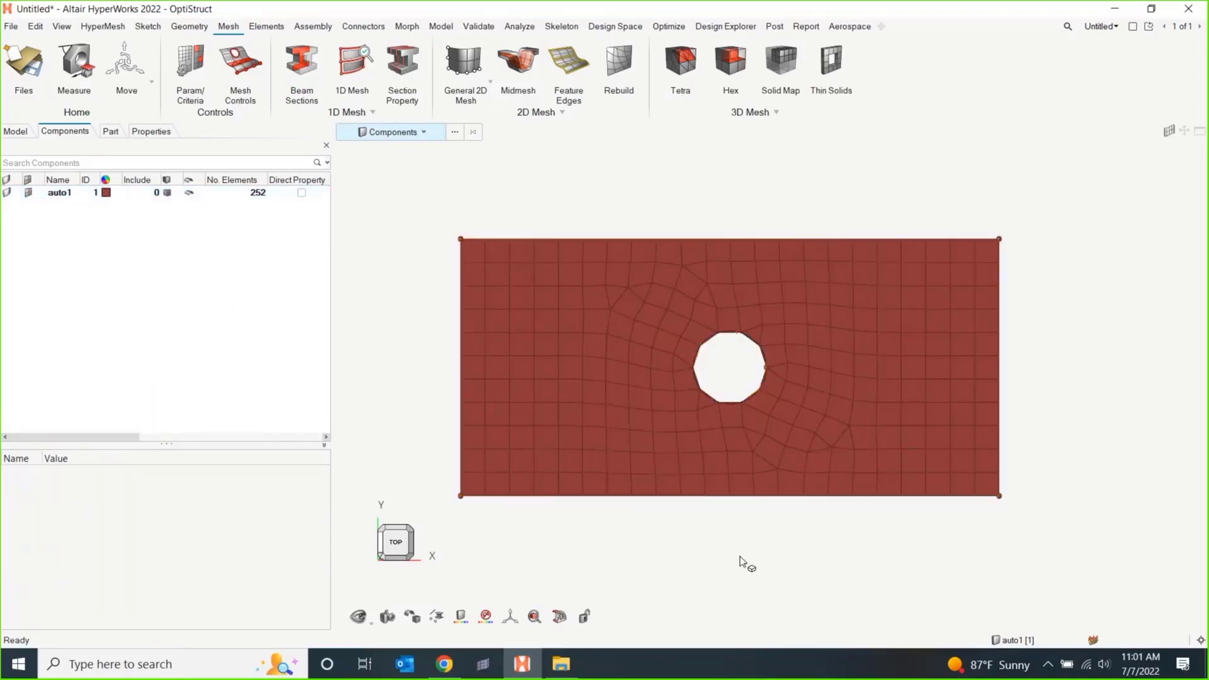
right_click_drag(739, 557, 810, 518)
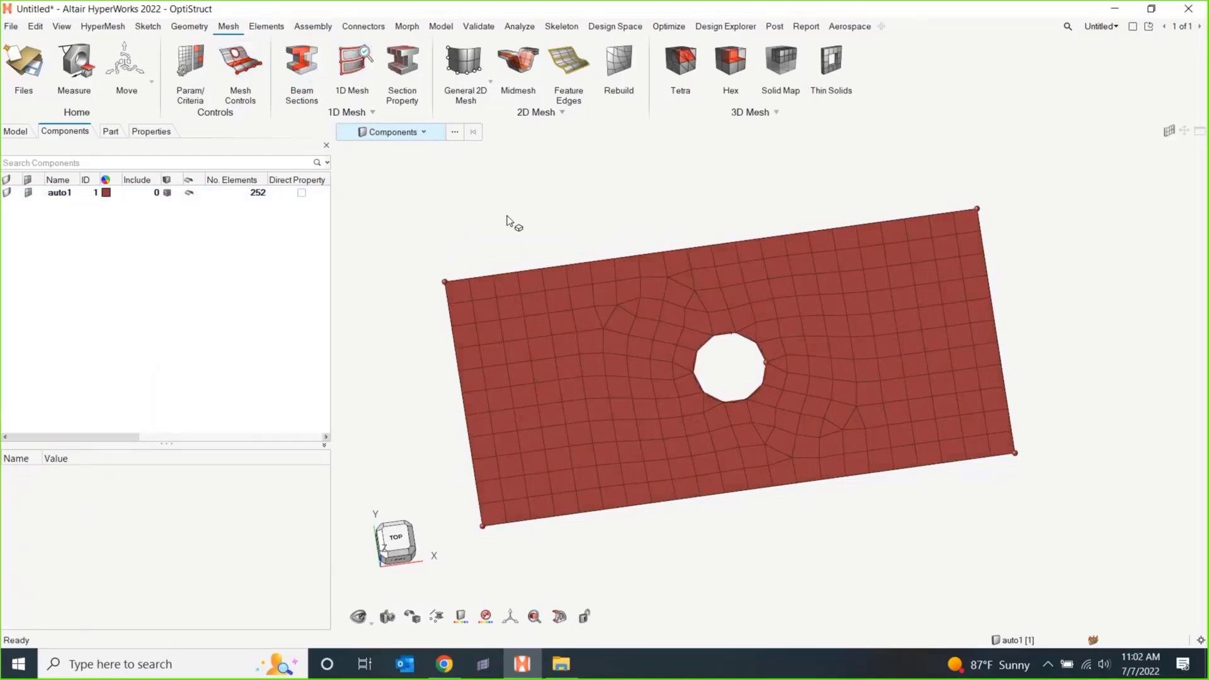
- Switch to the Elements ribbon to reach the Edit Elements tools
left_click(270, 28)
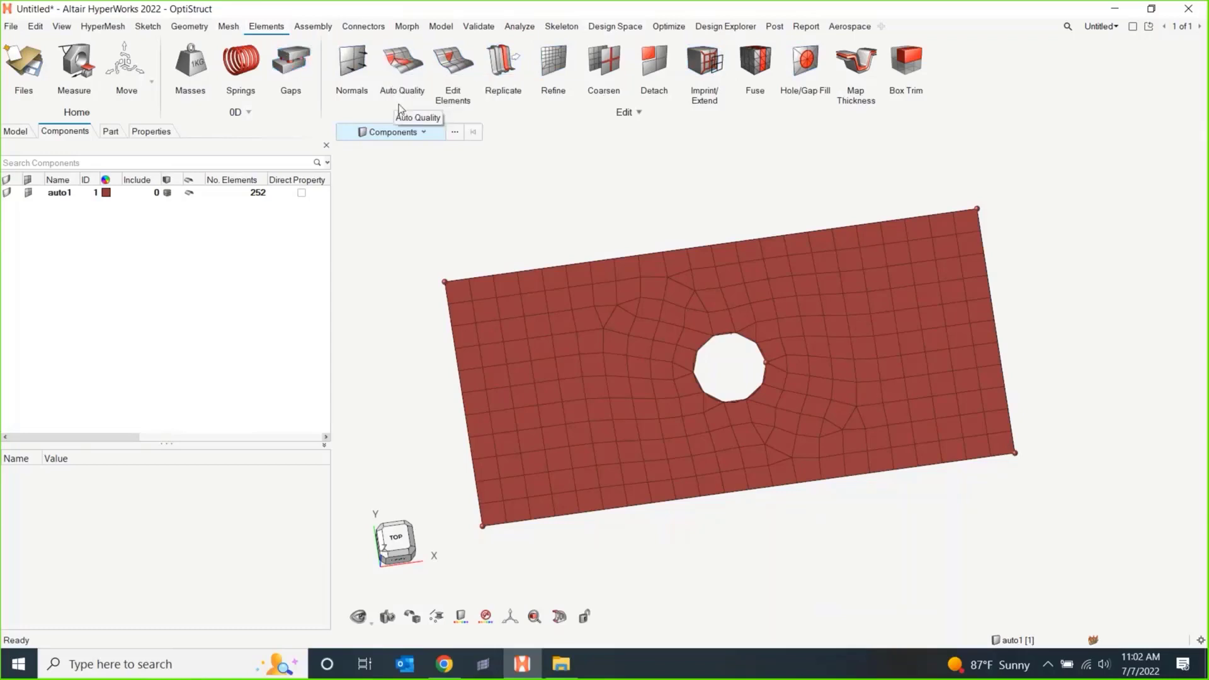
- Smooth the 13 elements just up-left of the hole with Auto smoothing
left_click(452, 72)
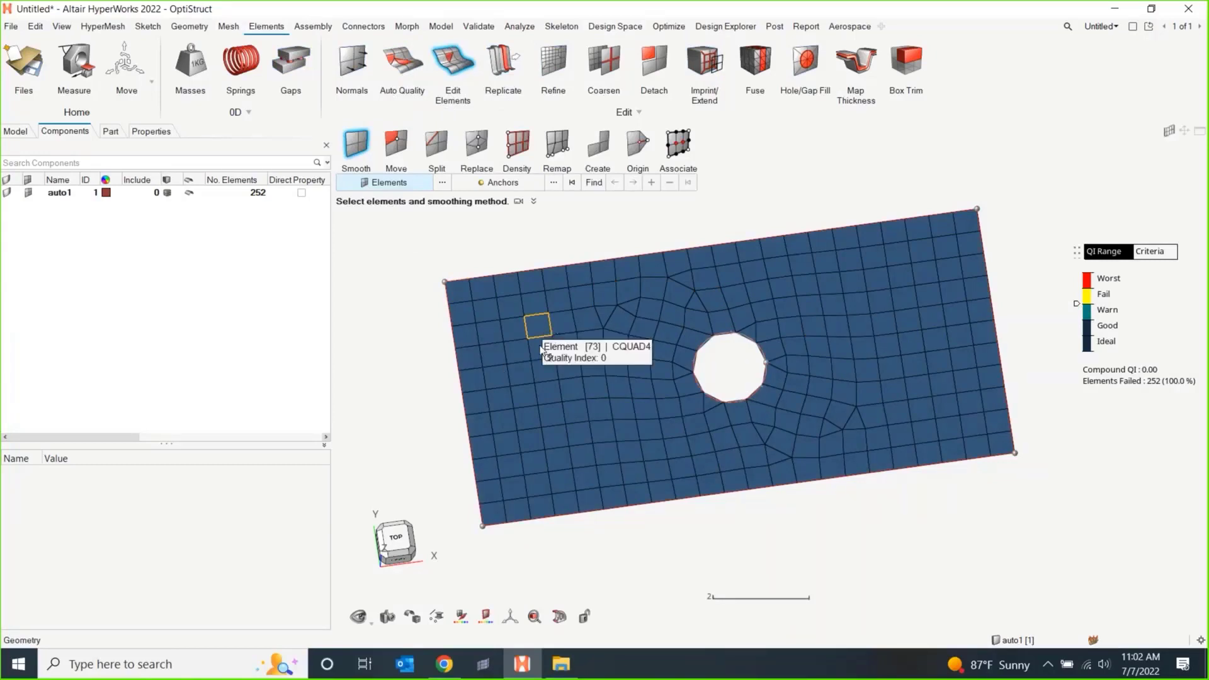
left_click_drag(582, 290, 660, 350)
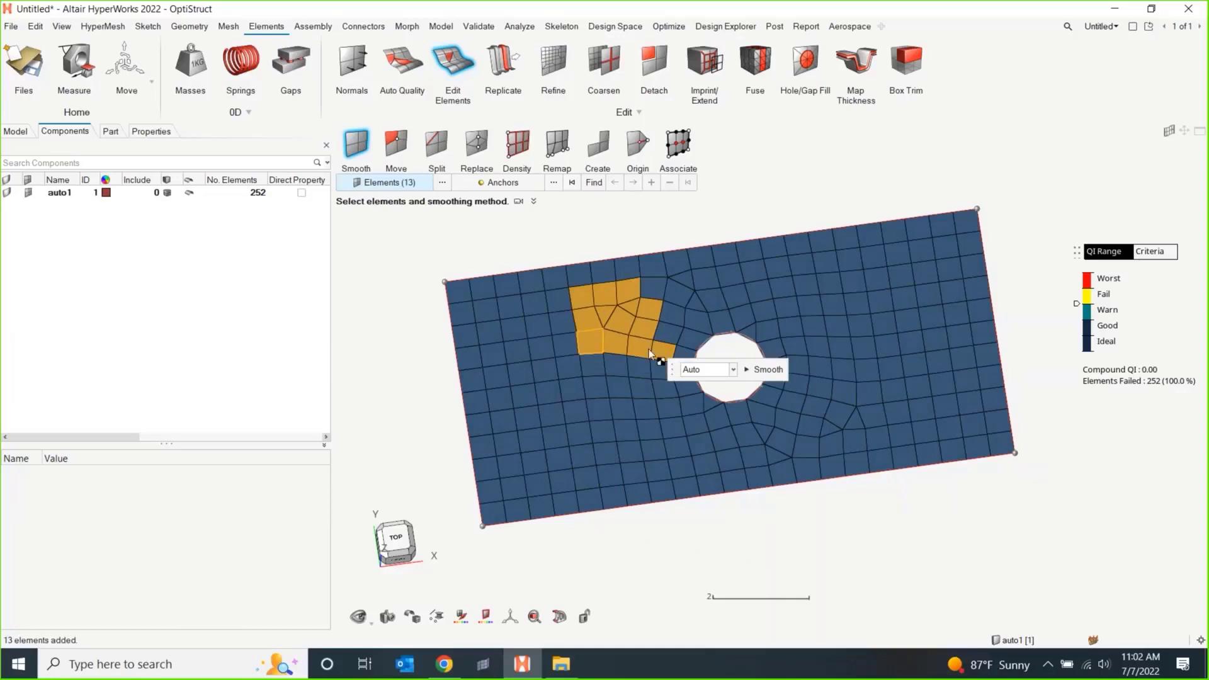
left_click(765, 370)
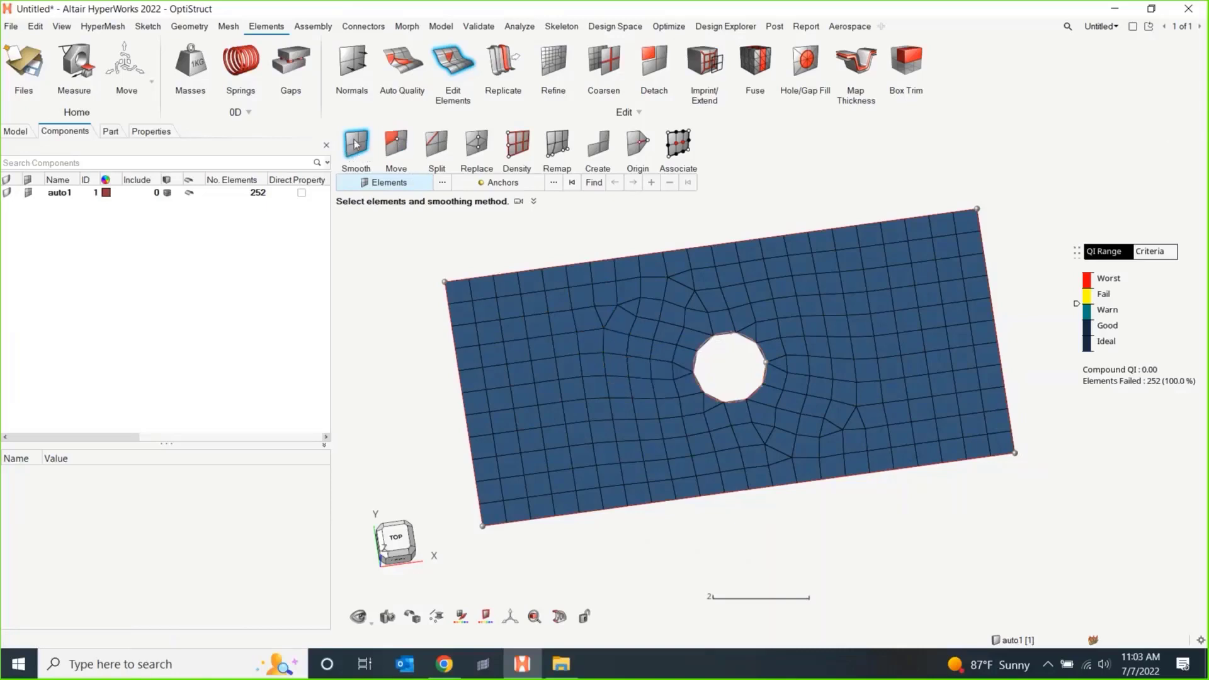
left_click(396, 149)
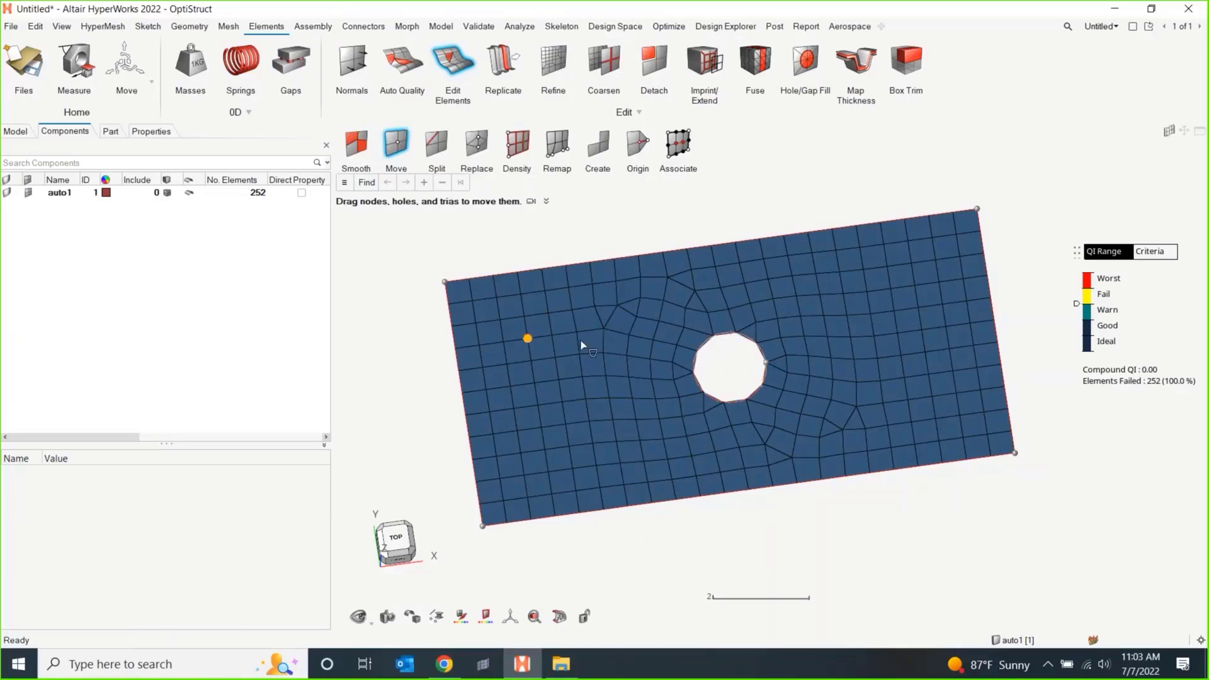
- Drag the bowtie elements' shared nodes to unfold them, bringing Compound QI to 0.00
scroll(580, 350, "up", 5)
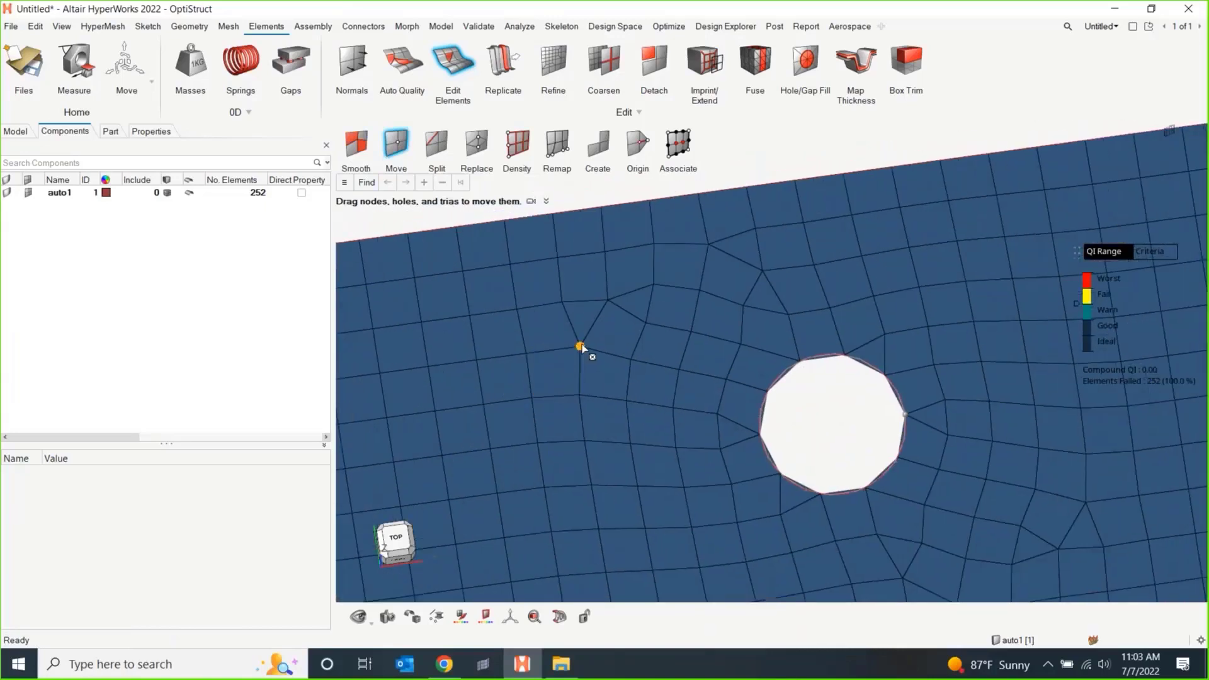
mouse_move(580, 348)
left_mouse_down()
mouse_move(599, 373)
mouse_move(621, 337)
mouse_move(599, 319)
mouse_move(558, 323)
mouse_move(548, 393)
mouse_move(627, 363)
mouse_move(584, 329)
left_mouse_up()
left_click_drag(540, 358, 496, 320)
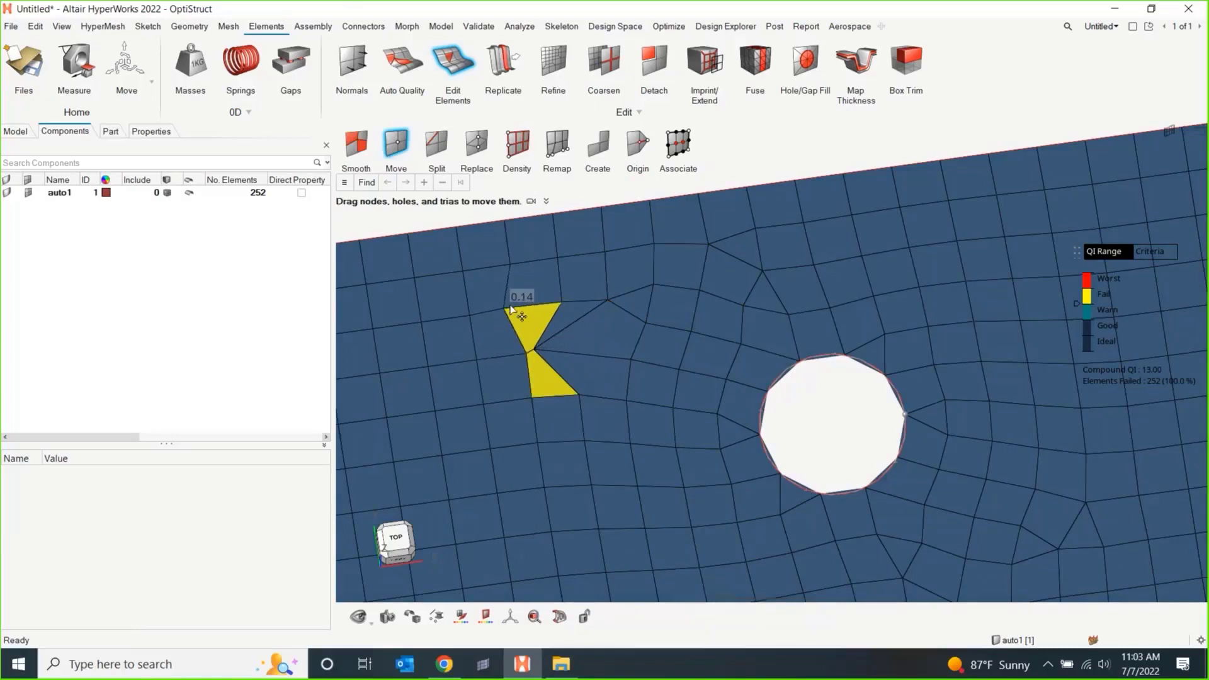
mouse_move(511, 309)
left_mouse_down()
mouse_move(481, 334)
mouse_move(510, 305)
left_mouse_up()
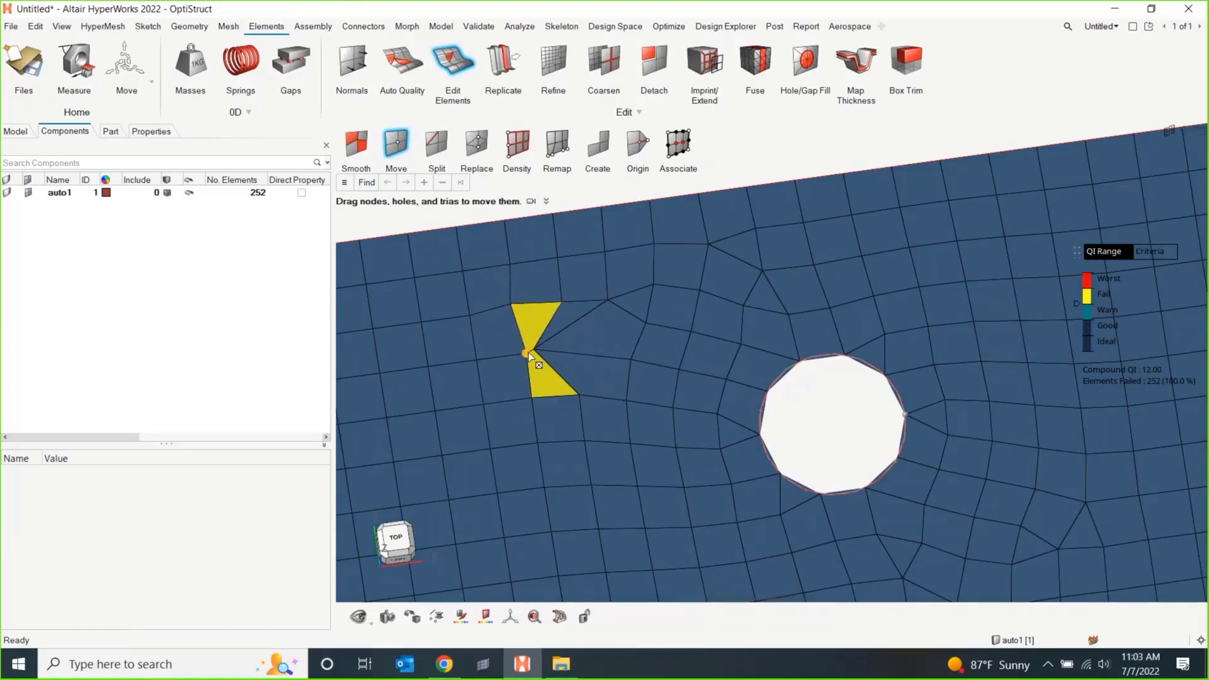
left_click_drag(529, 352, 511, 357)
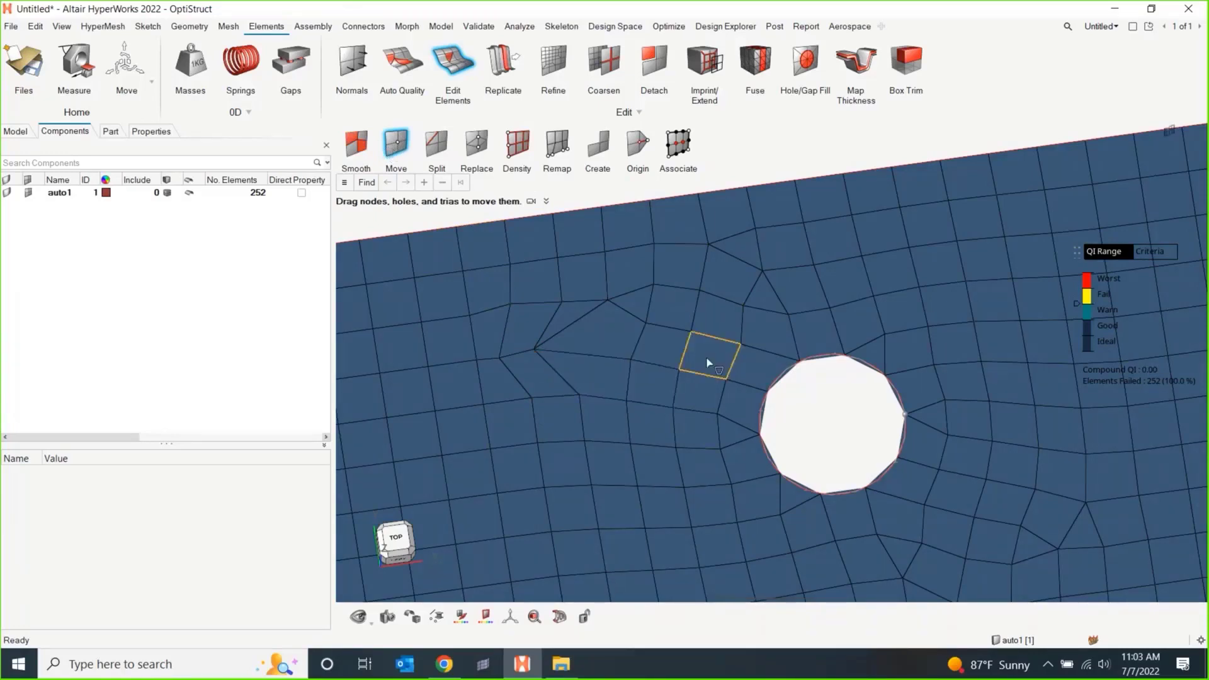
middle_click_drag(707, 359, 637, 343)
middle_click_drag(628, 299, 573, 196)
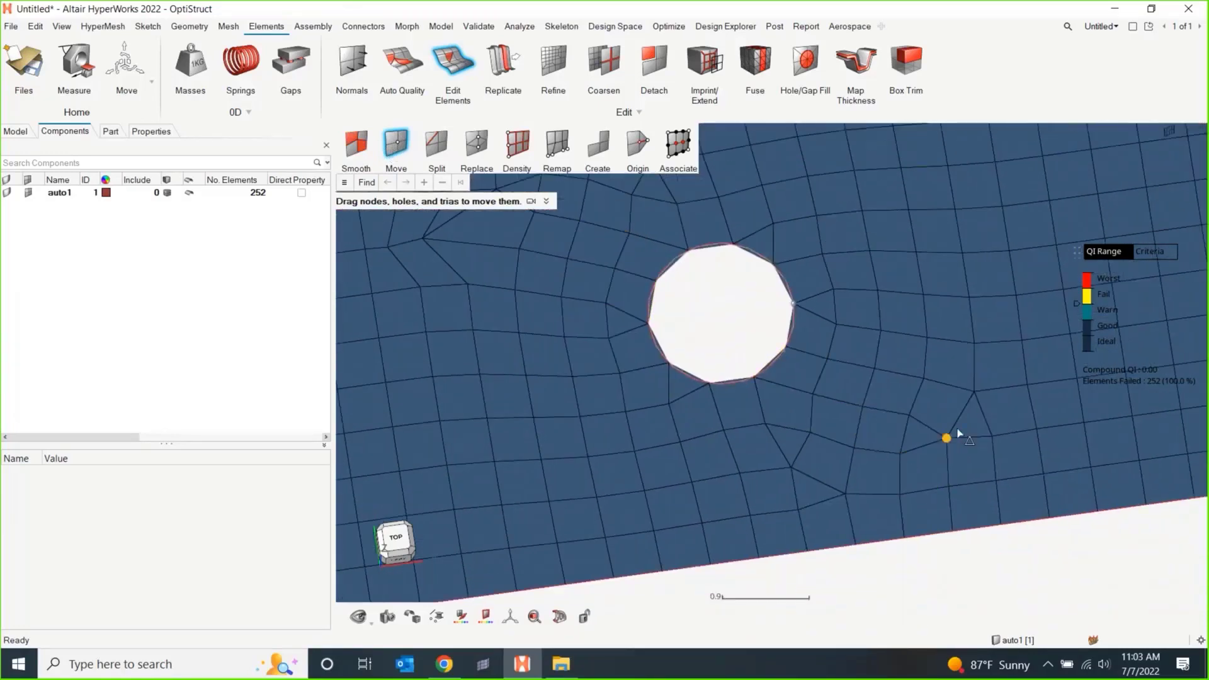
scroll(970, 427, "down", 3)
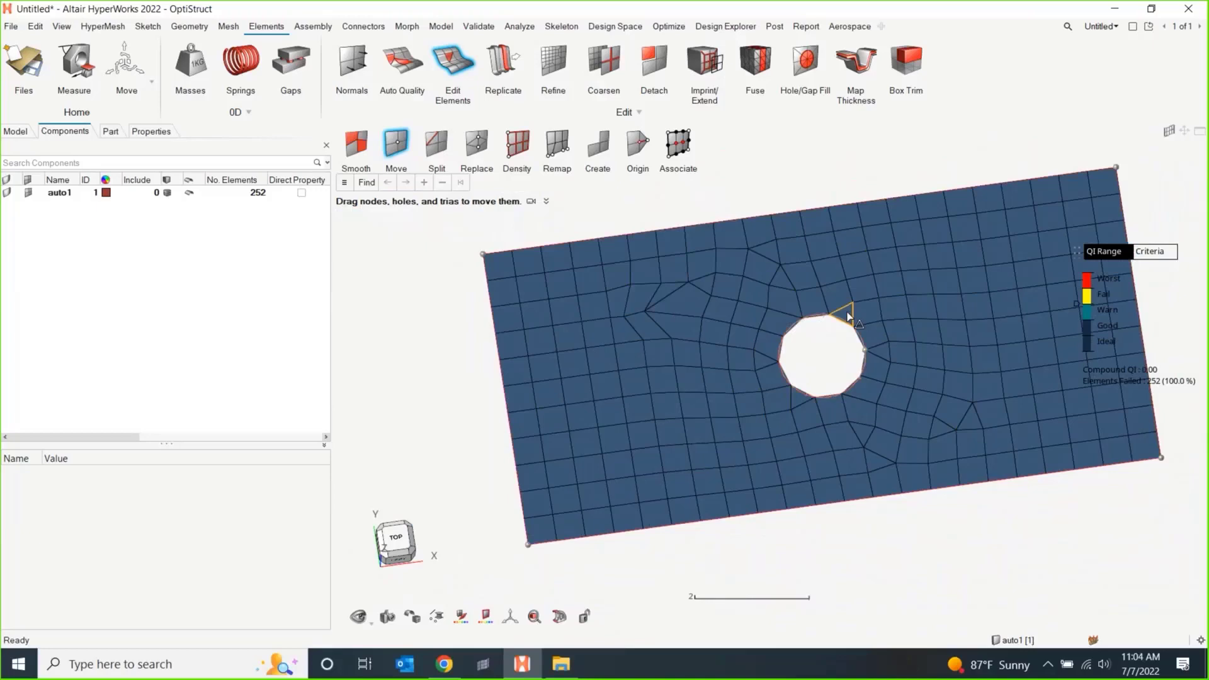
- Drag the triangles at the hole edge and right boundary into the mesh, leaving 240 elements
left_click_drag(849, 316, 952, 262)
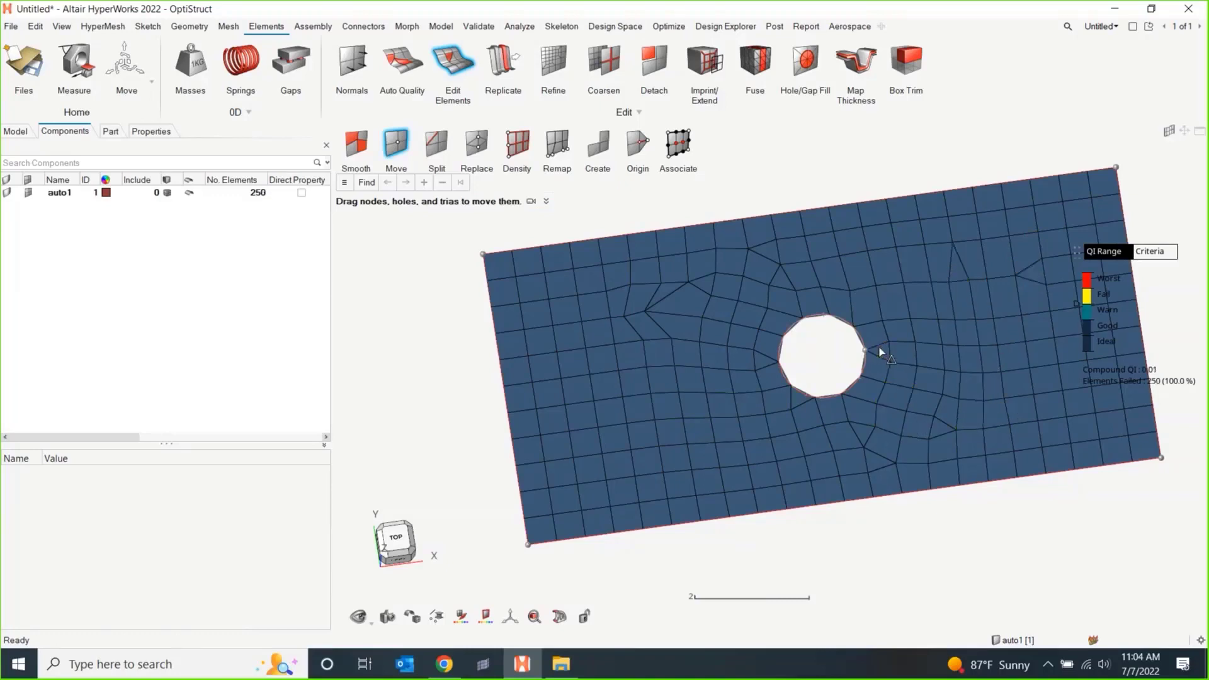
left_click_drag(880, 351, 1007, 356)
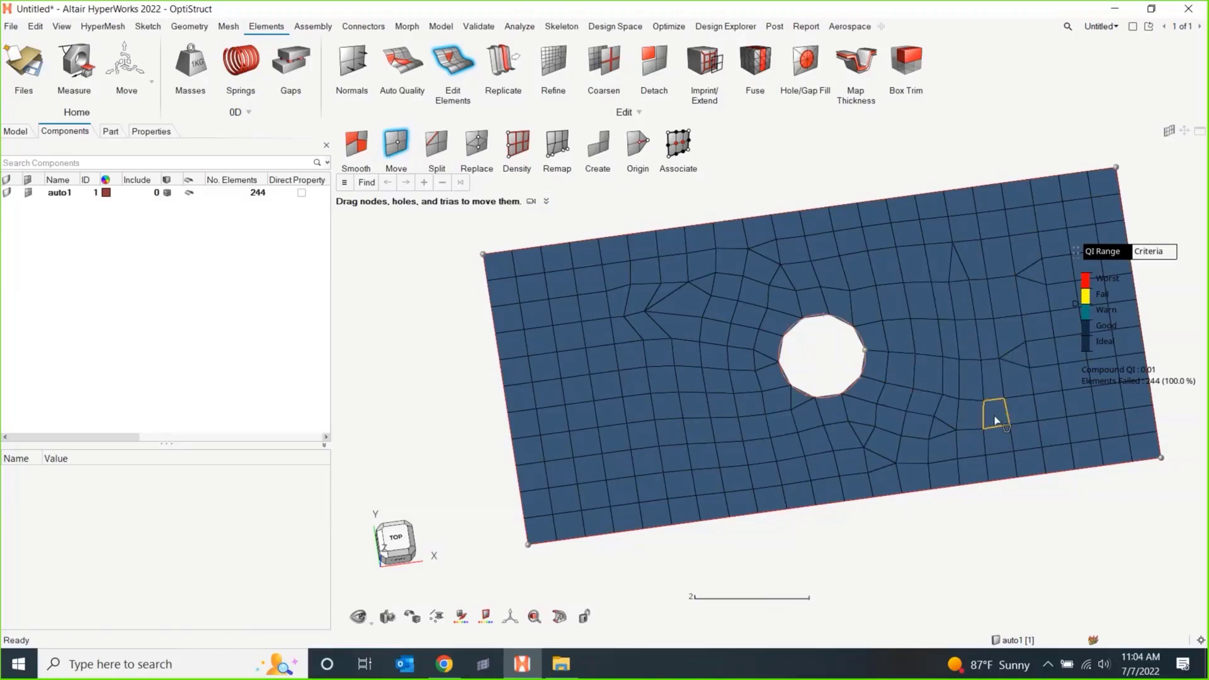
right_click_drag(1028, 361, 866, 376)
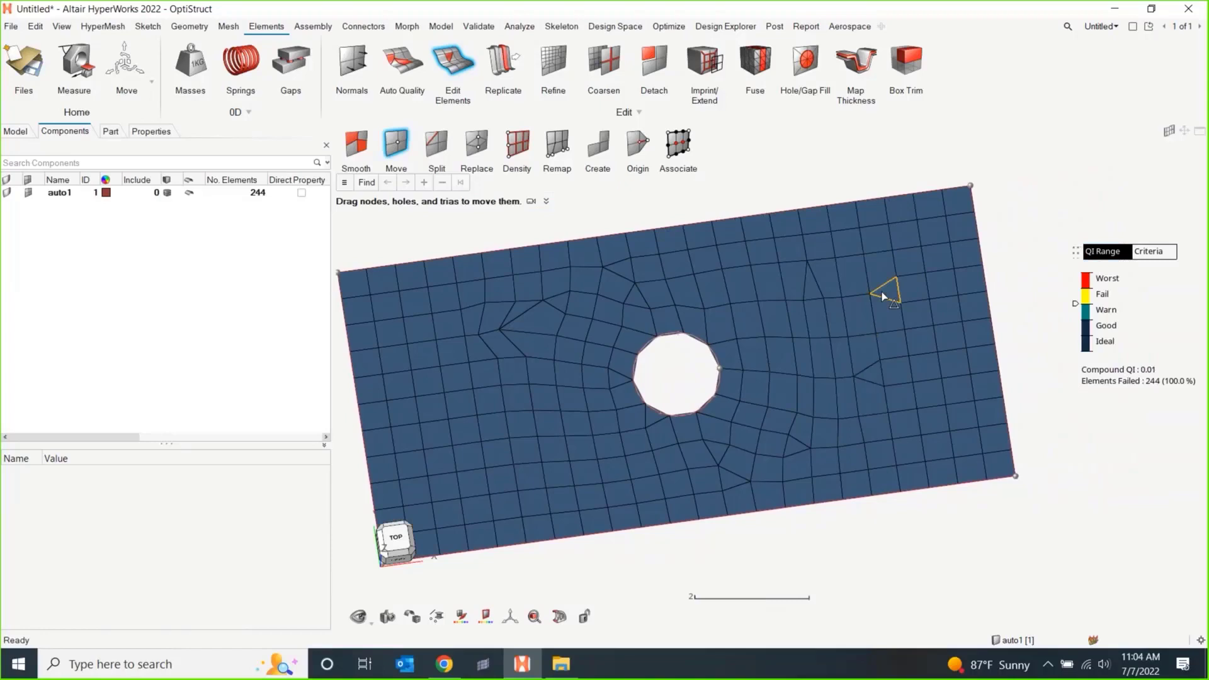
left_click_drag(883, 296, 998, 288)
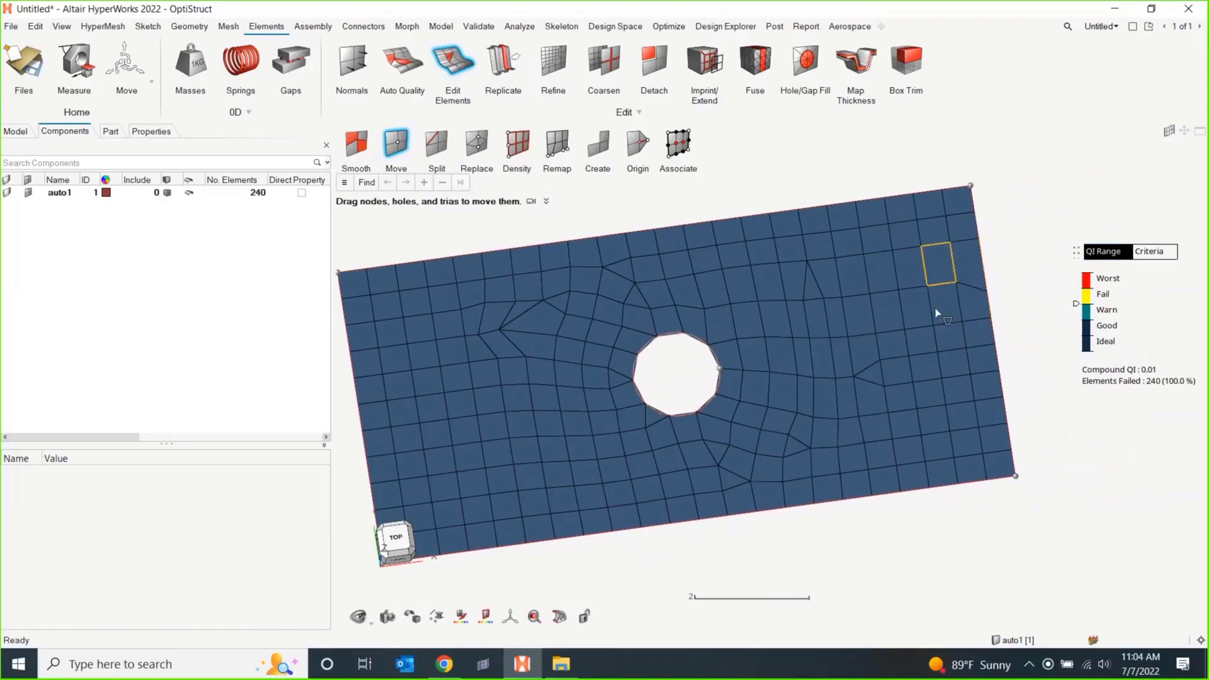
- Smooth the upper-right corner elements and the block left of the hole, reaching Compound QI 0.00
left_click(356, 143)
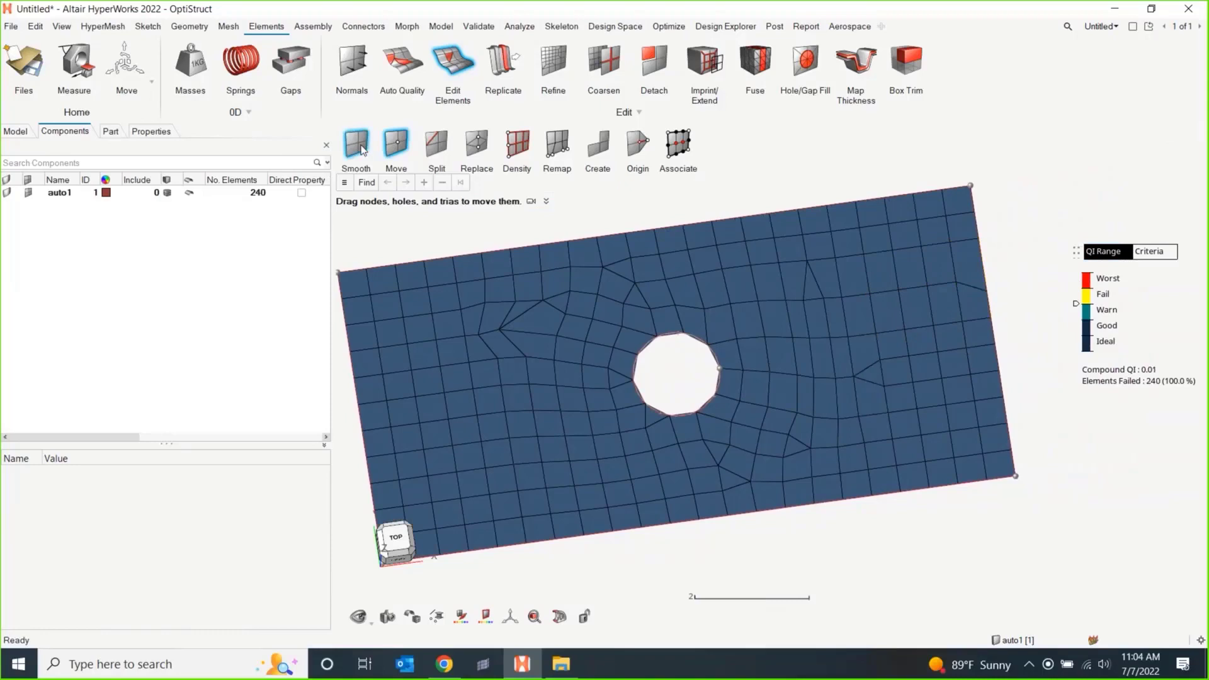
left_click_drag(1011, 243, 901, 340)
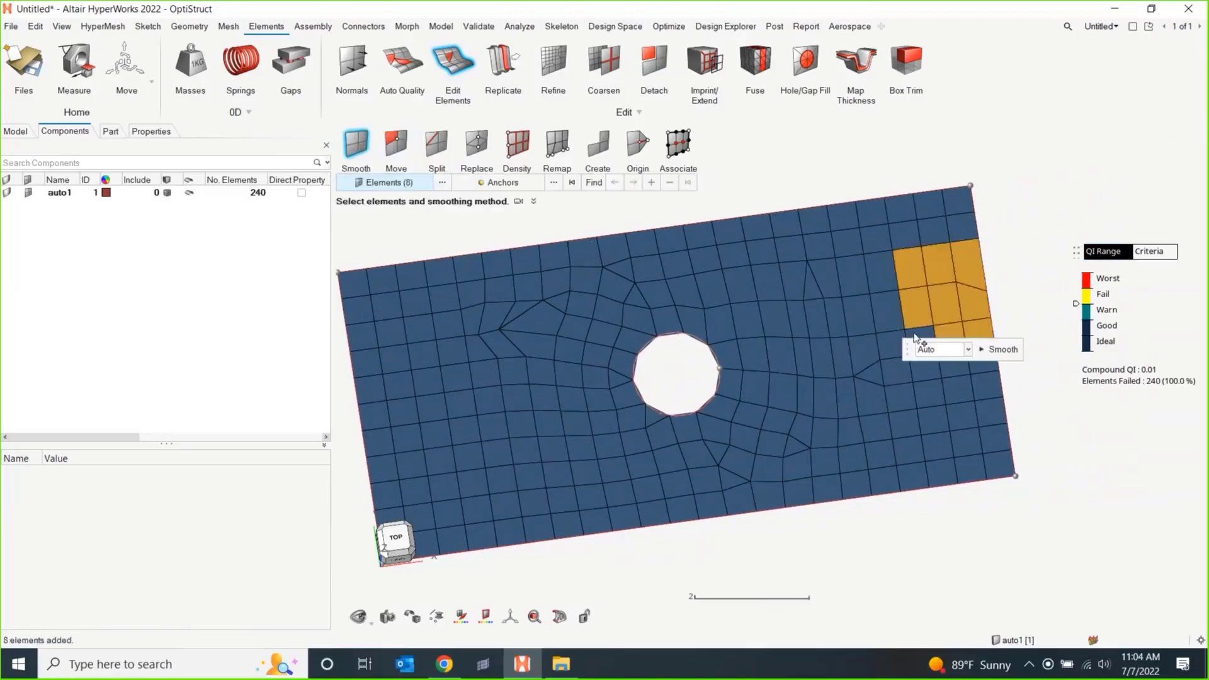
left_click(999, 348)
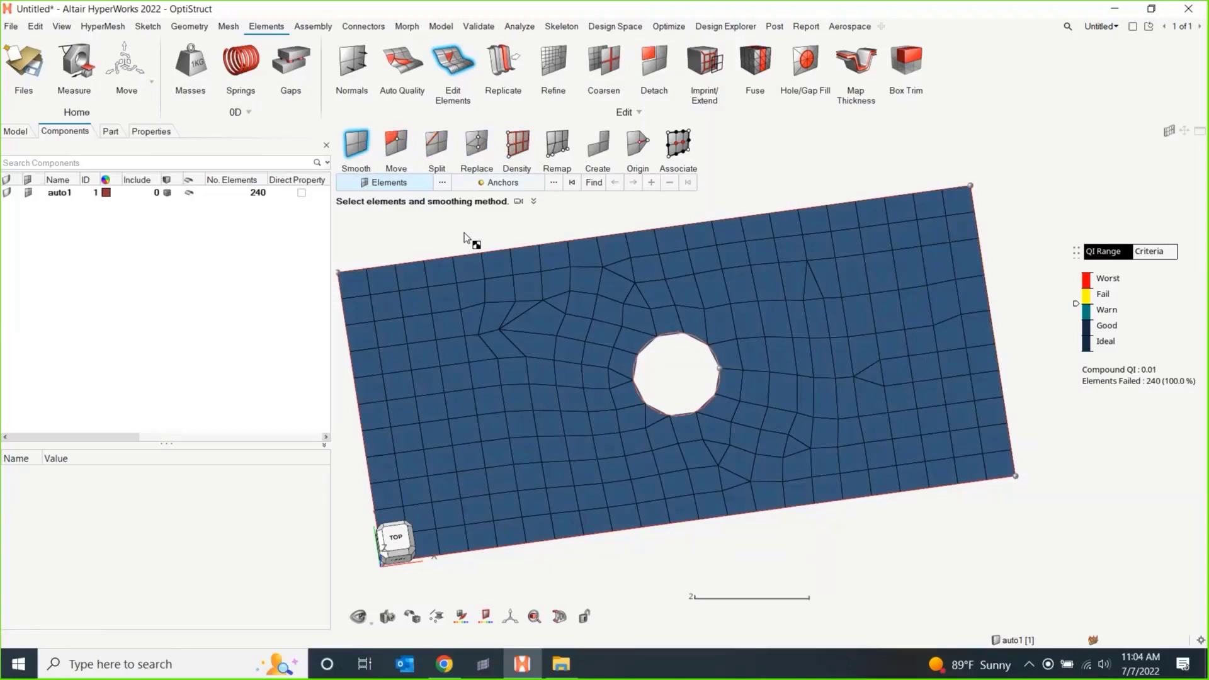
left_click_drag(429, 284, 607, 381, "shift")
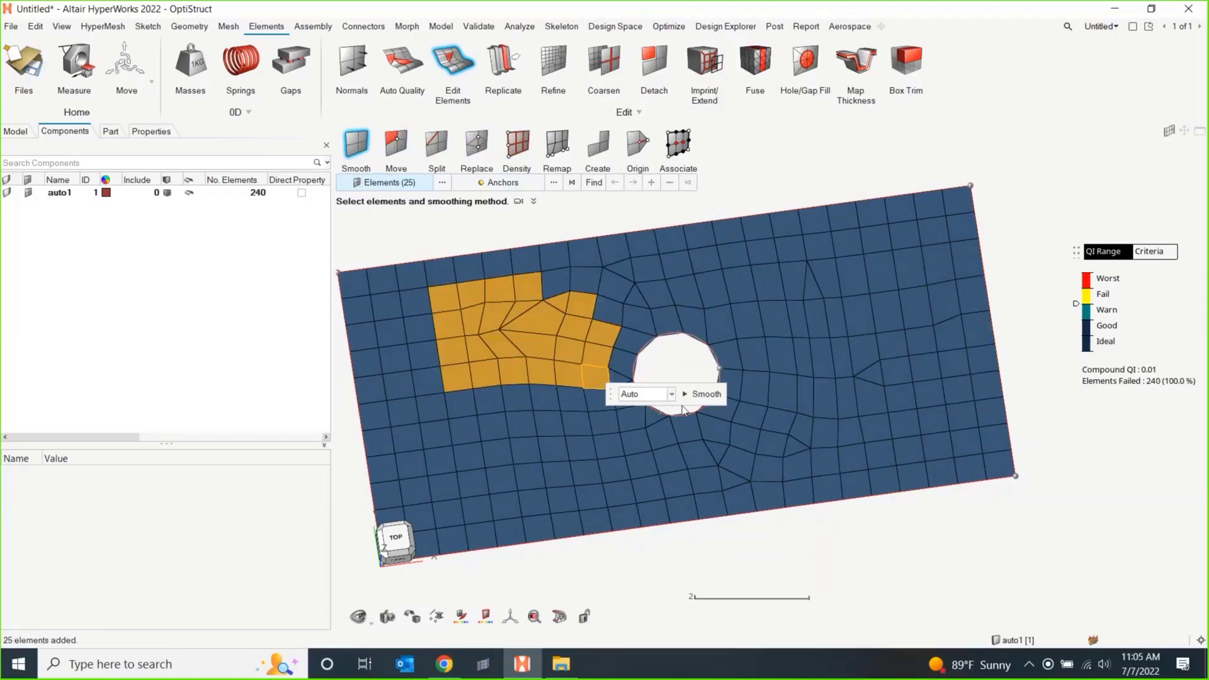
left_click(697, 394)
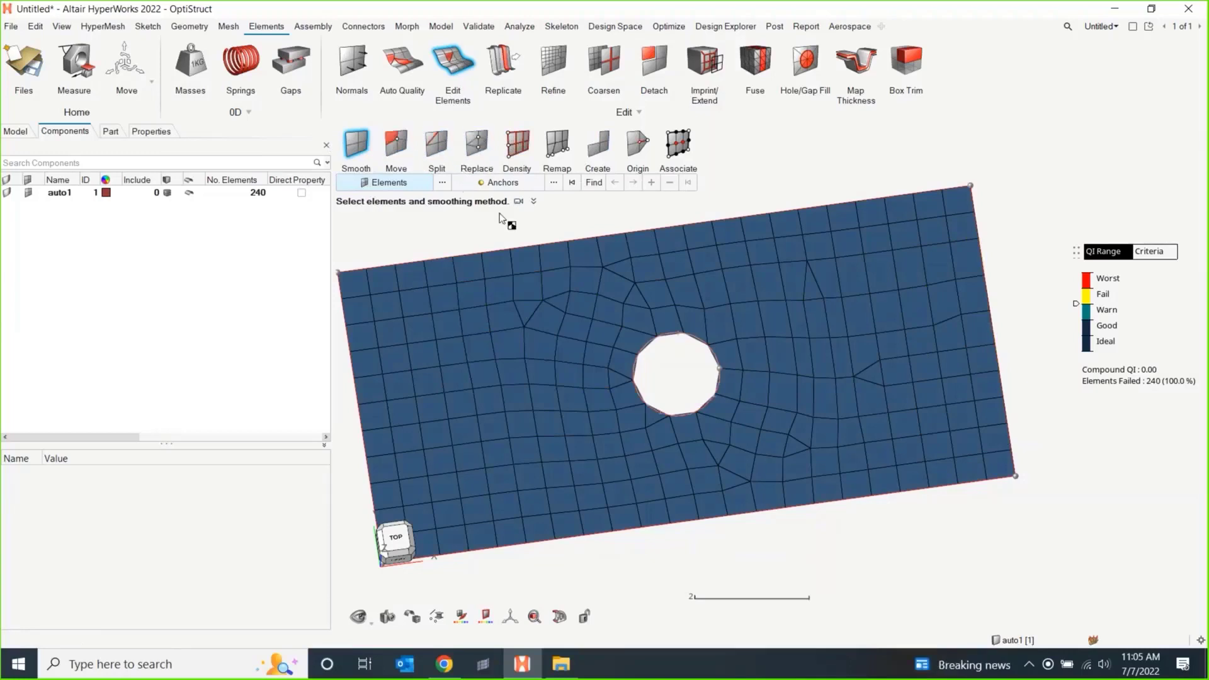
left_click(478, 145)
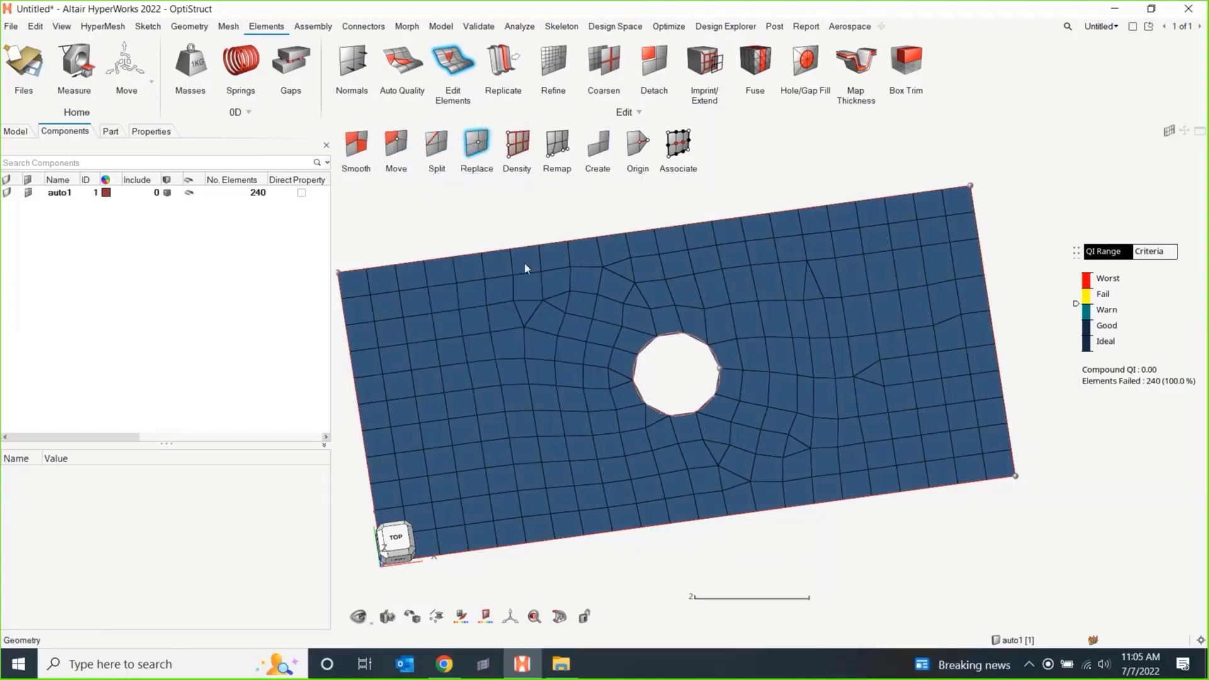
left_click(543, 301)
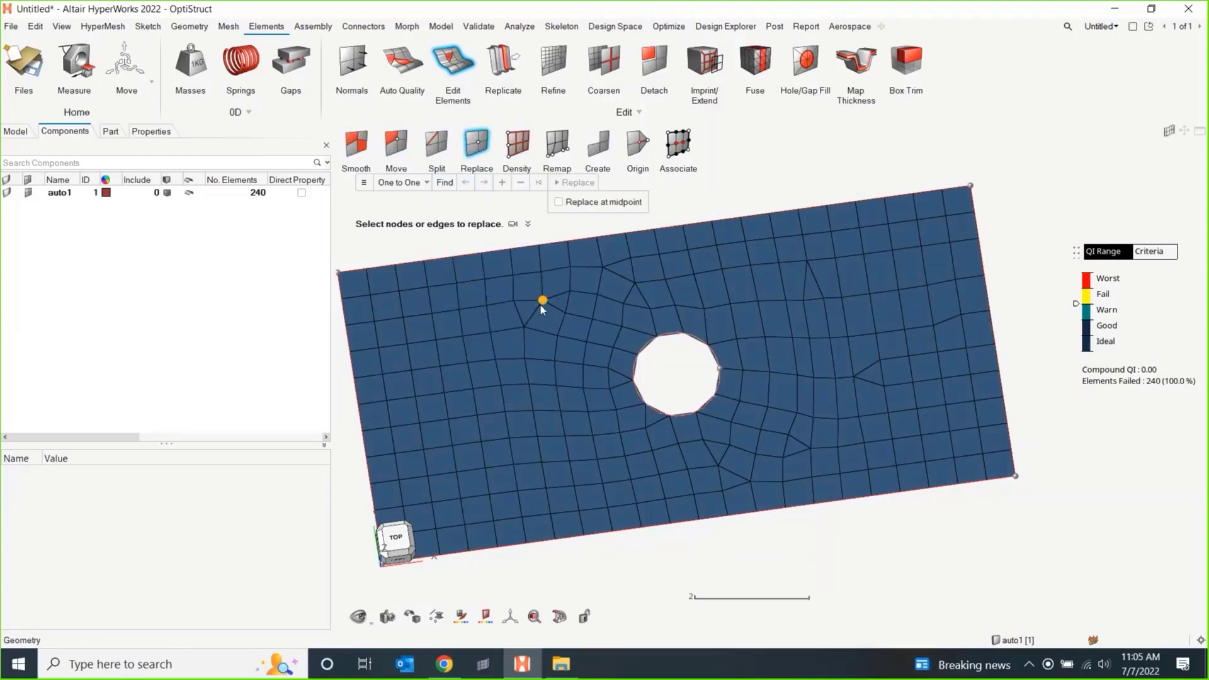
- Merge two pairs of nodes near the hole one-to-one, leaving 239 elements
left_click(534, 314)
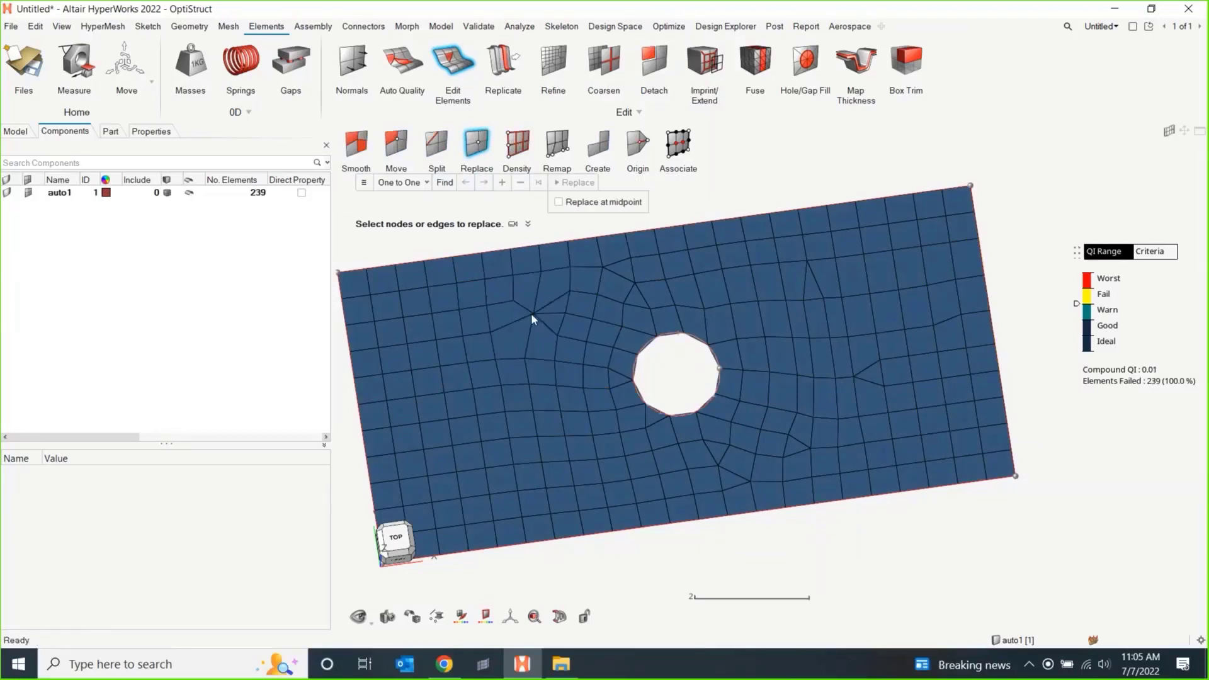
left_click(534, 312)
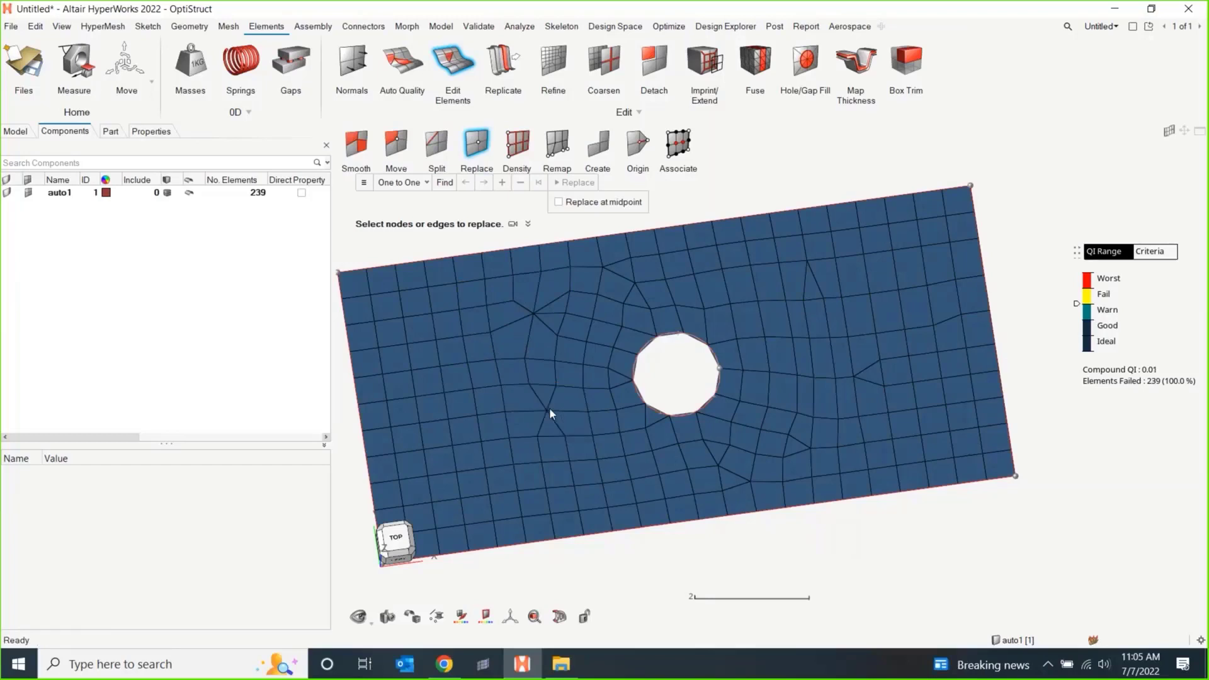
left_click(546, 410)
left_click(578, 411)
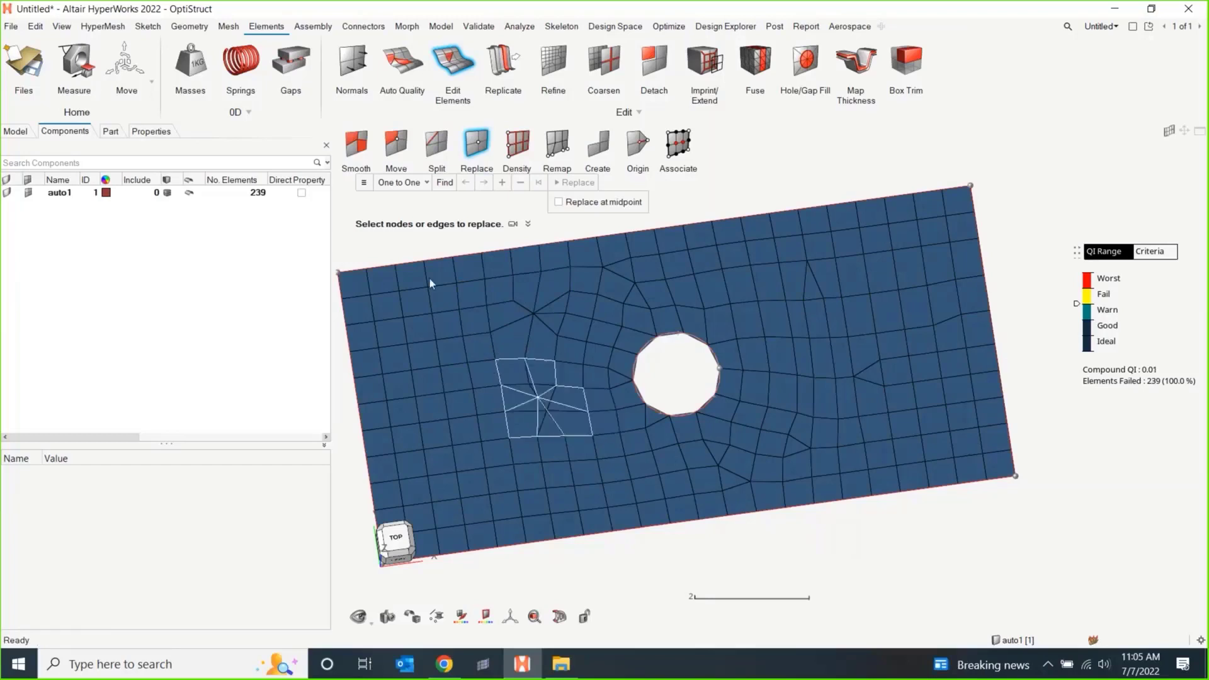
left_click(423, 183)
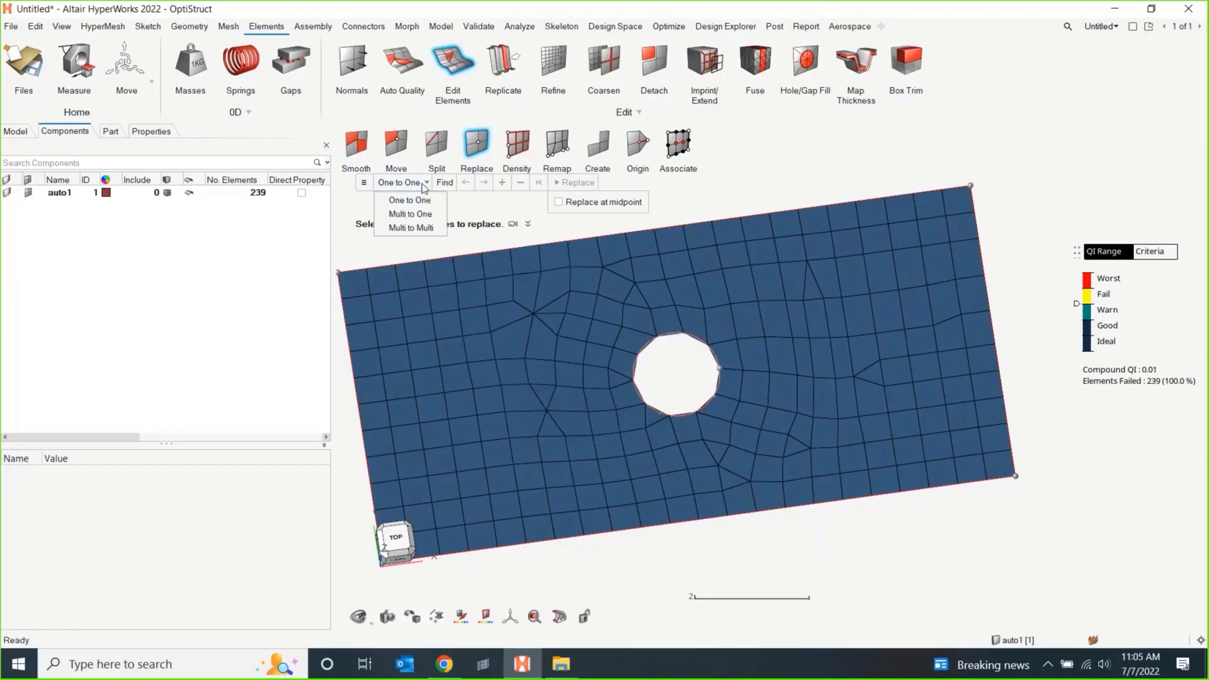
left_click(486, 204)
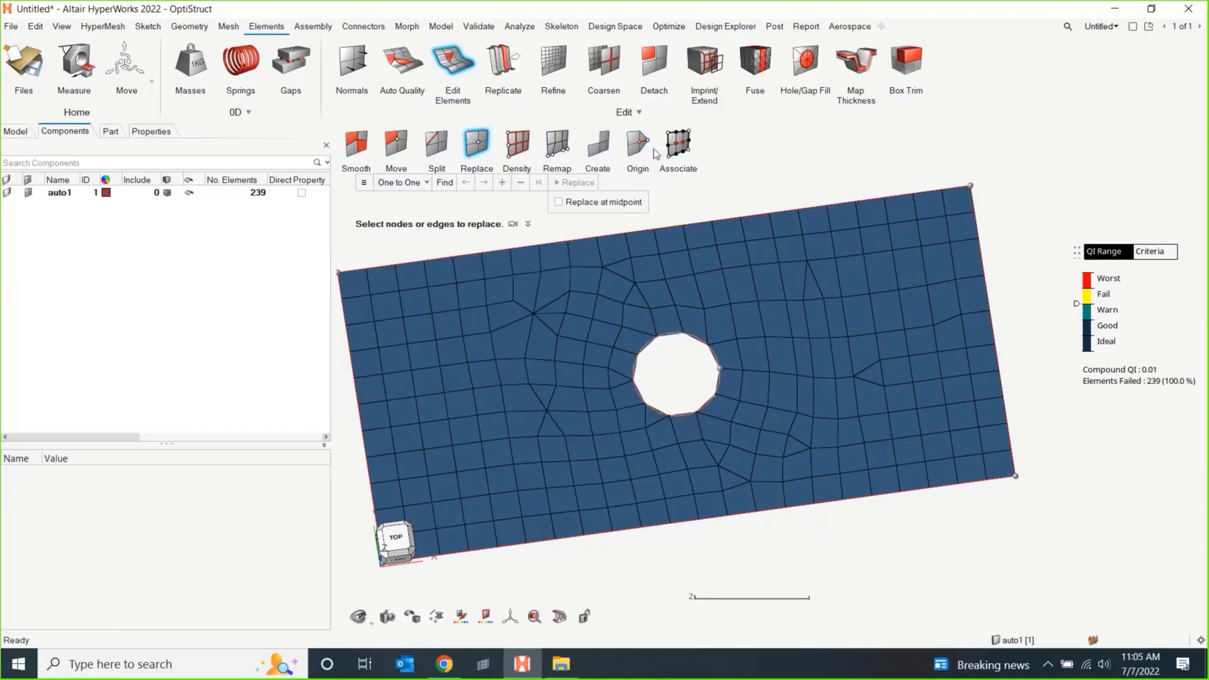
- Associate the hole-edge nodes with the circular hole geometry at tolerance 10
left_click(679, 150)
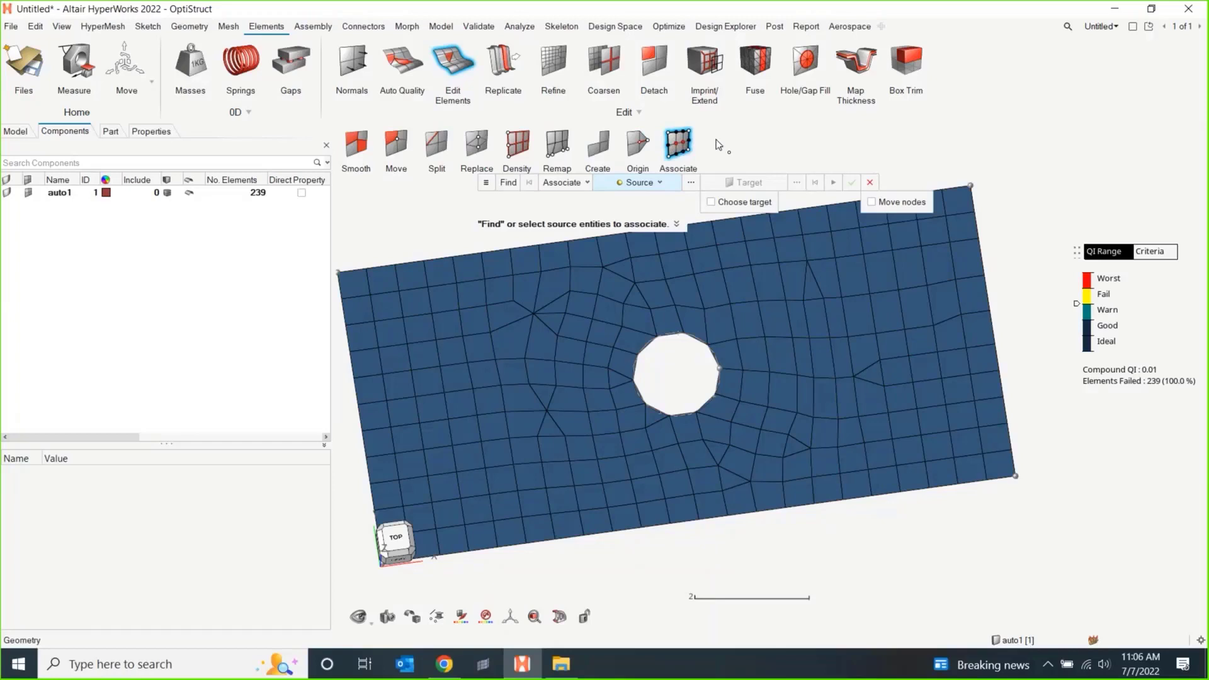
left_click(682, 374)
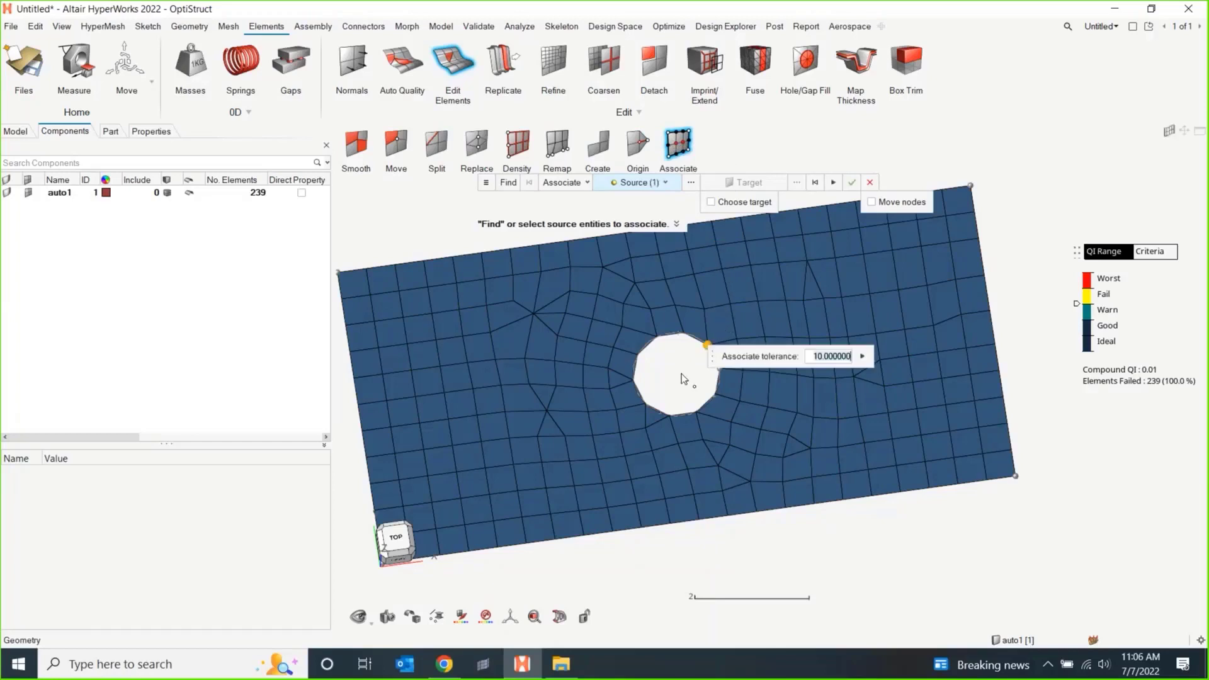
middle_click(685, 365)
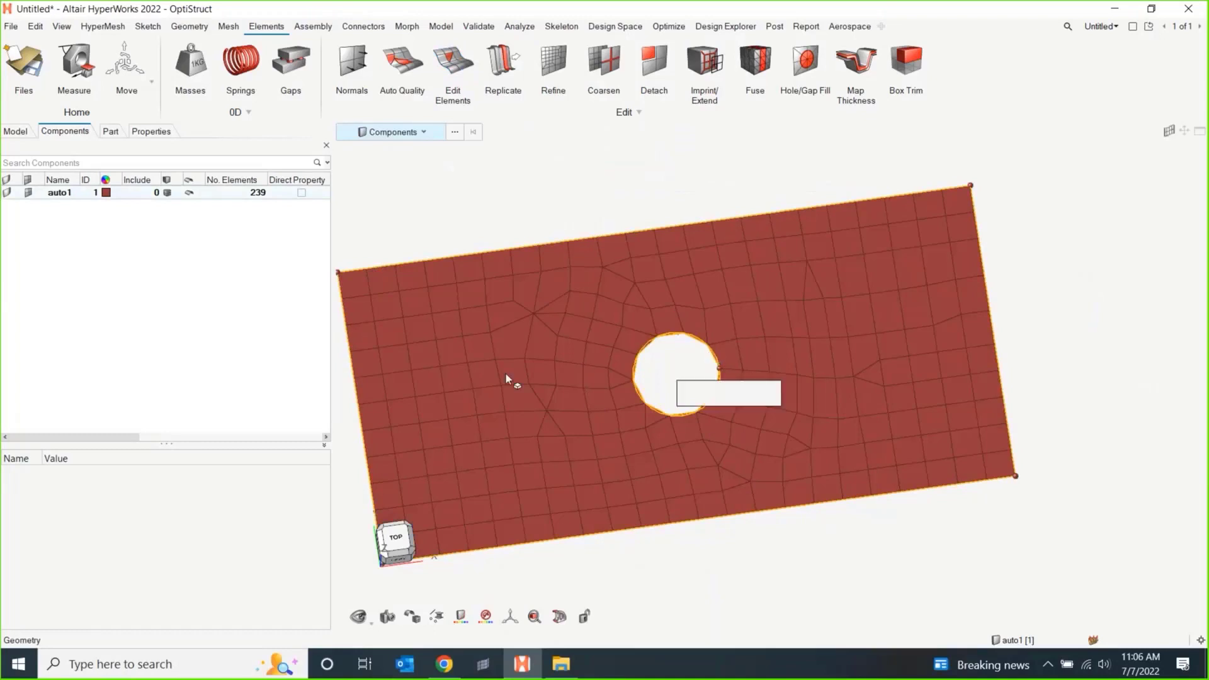
middle_click_drag(535, 378, 606, 358)
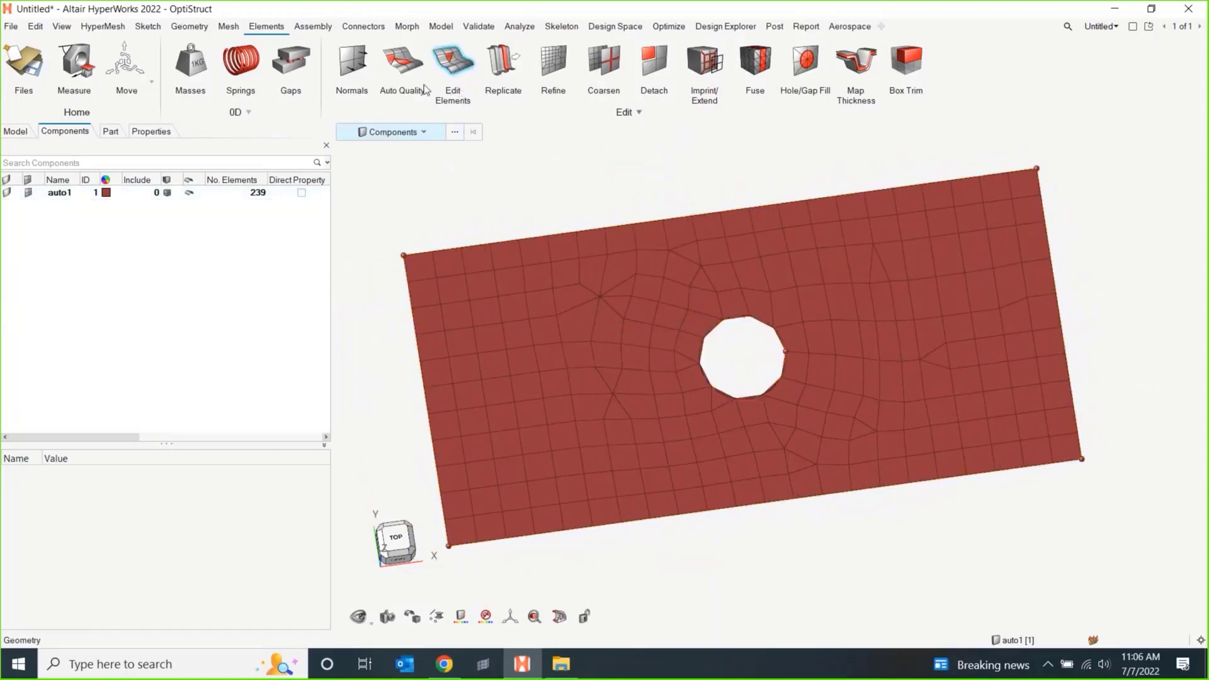
- Start Auto Quality and show the Aspect Ratio contour with threshold lowered to 1.913
left_click(402, 88)
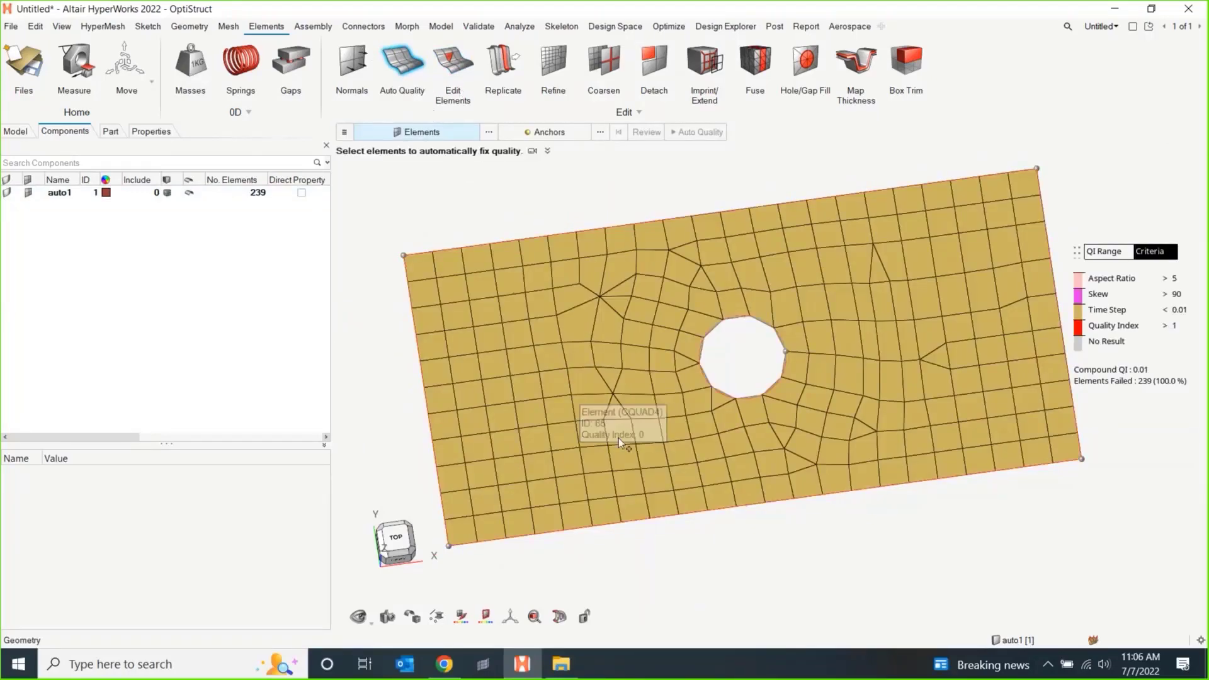
right_click_drag(618, 437, 516, 492)
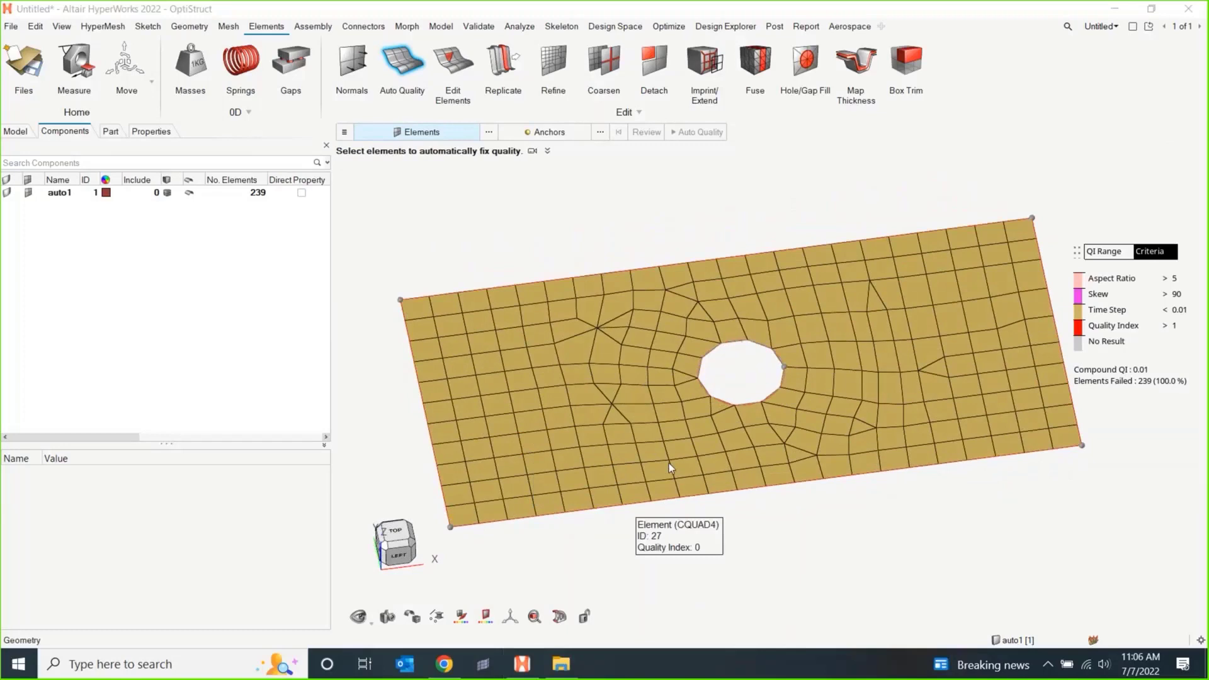
middle_click_drag(692, 530, 753, 490)
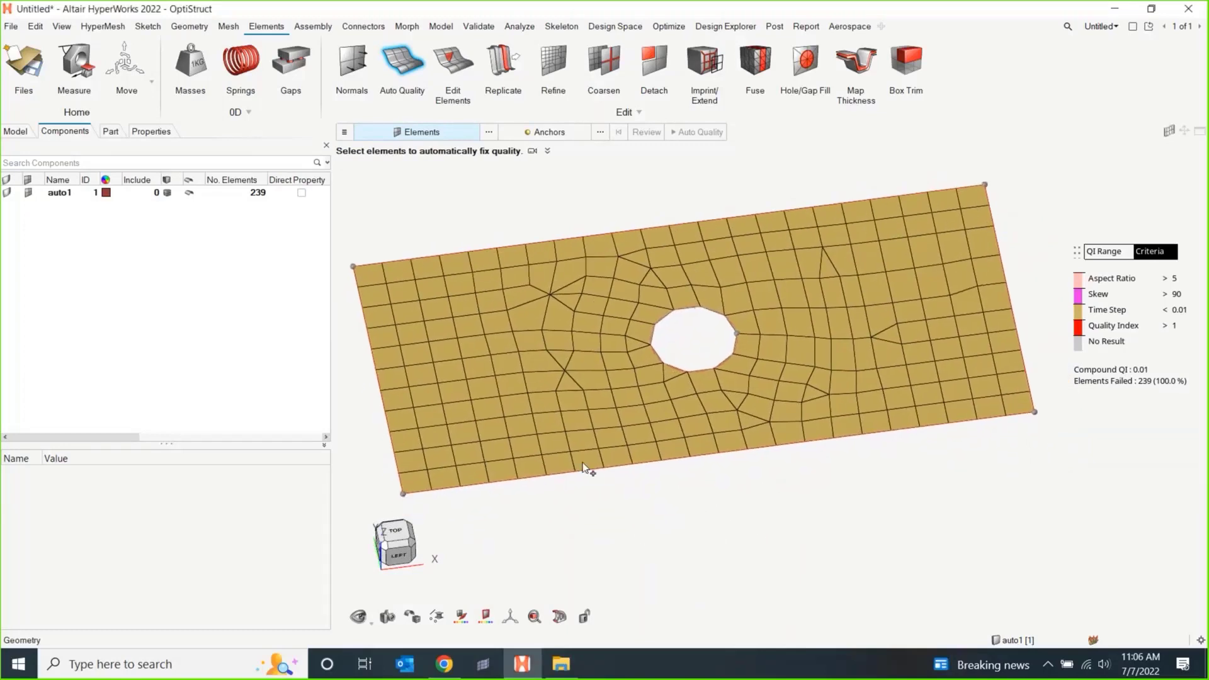
left_click(1079, 278)
left_click(1132, 279)
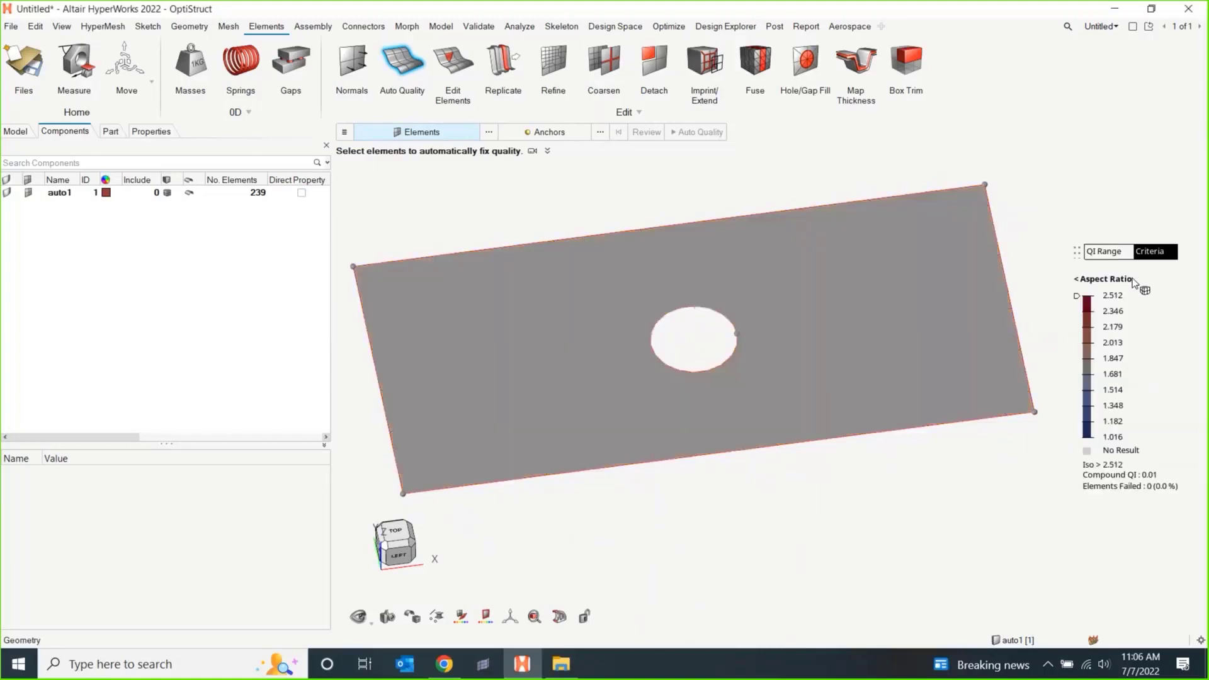
left_click_drag(1076, 296, 1076, 400)
left_click(1077, 279)
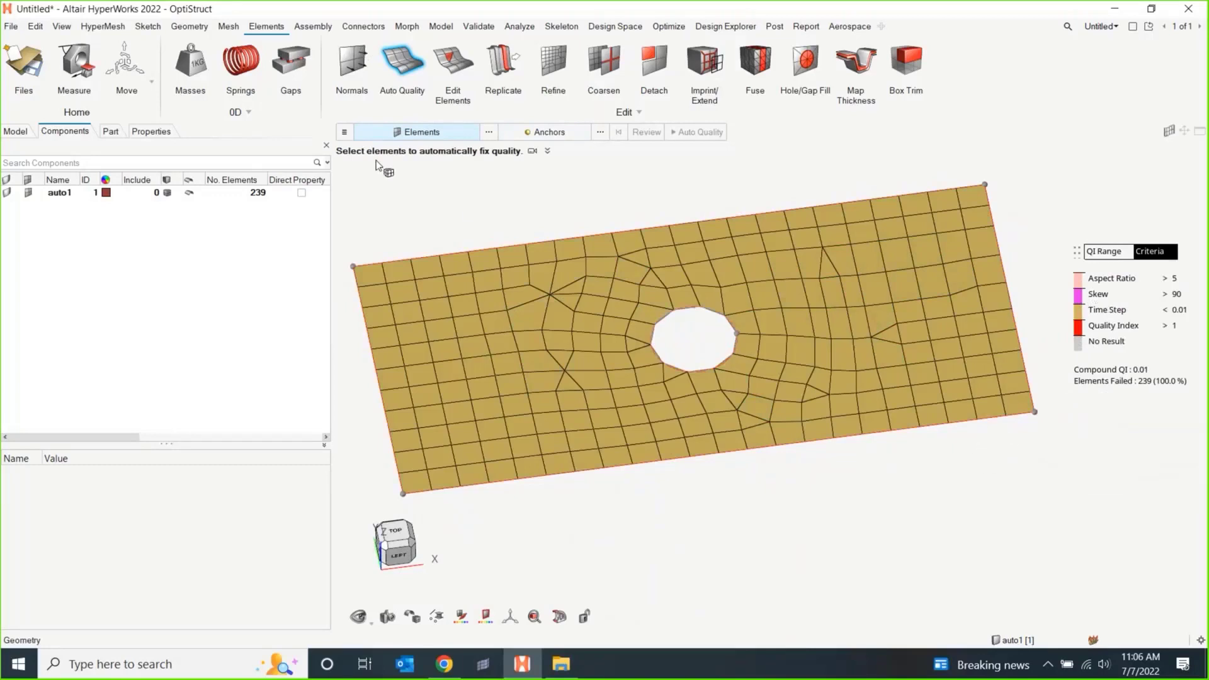
- Review the quality-fix options, then view the plate from the top, centred
left_click(345, 132)
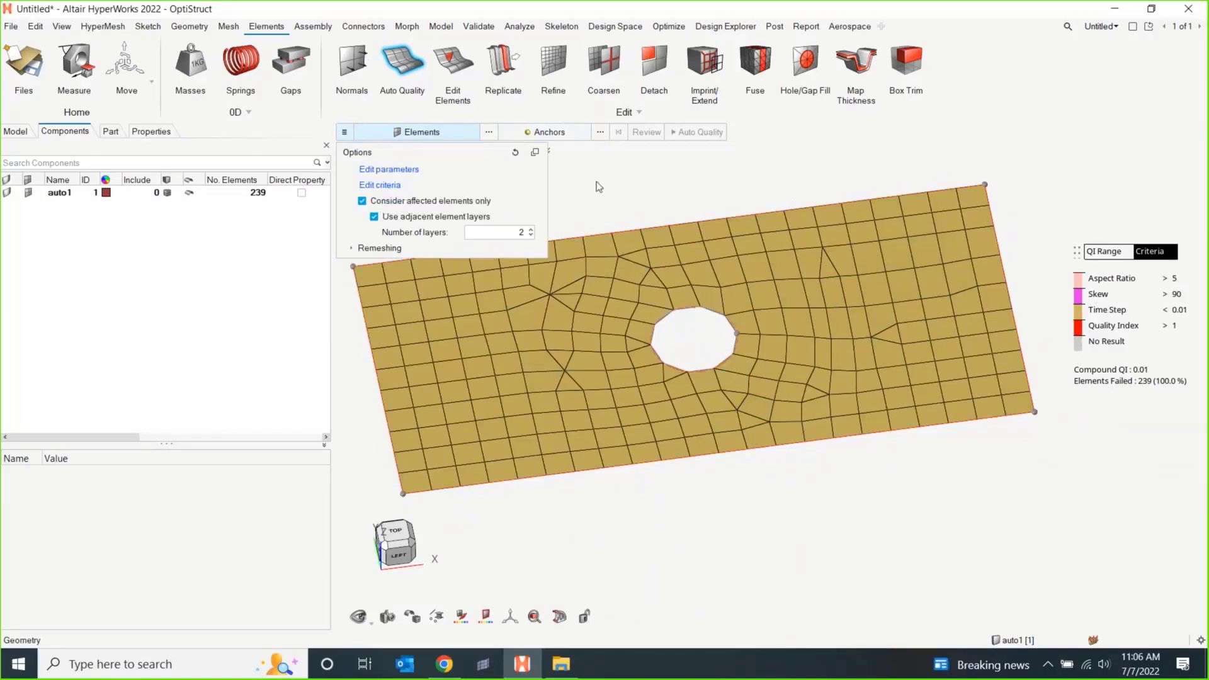
left_click(618, 188)
left_click(345, 134)
left_click(608, 199)
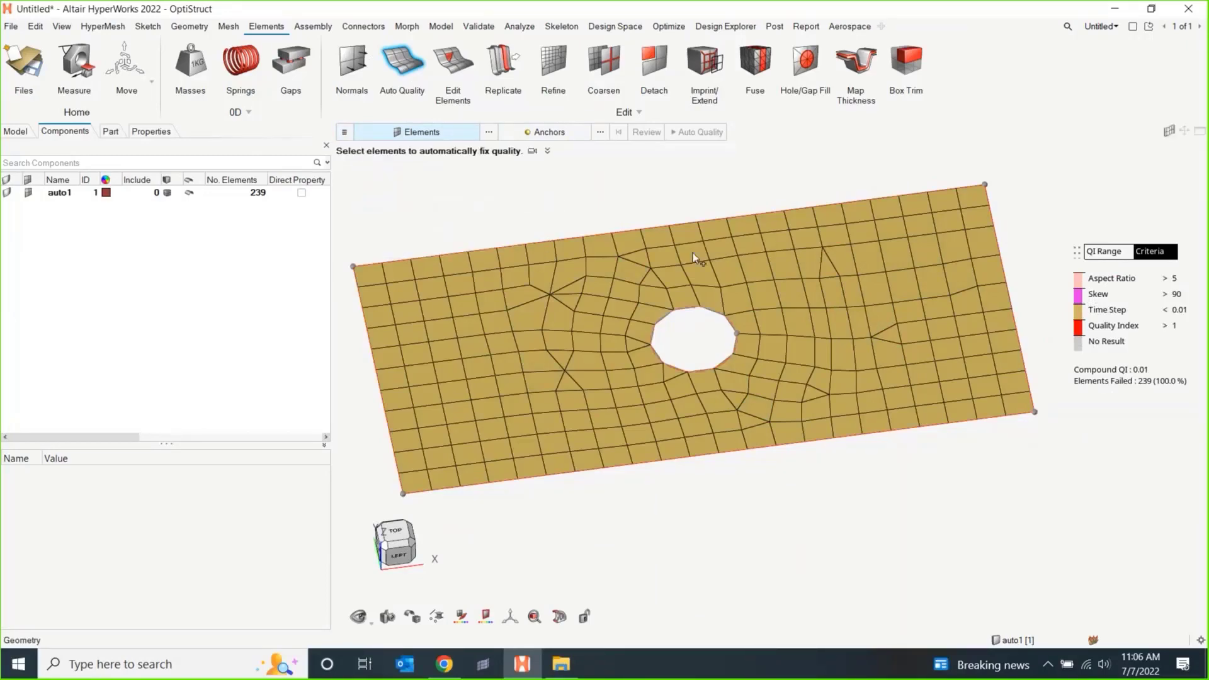
key("t")
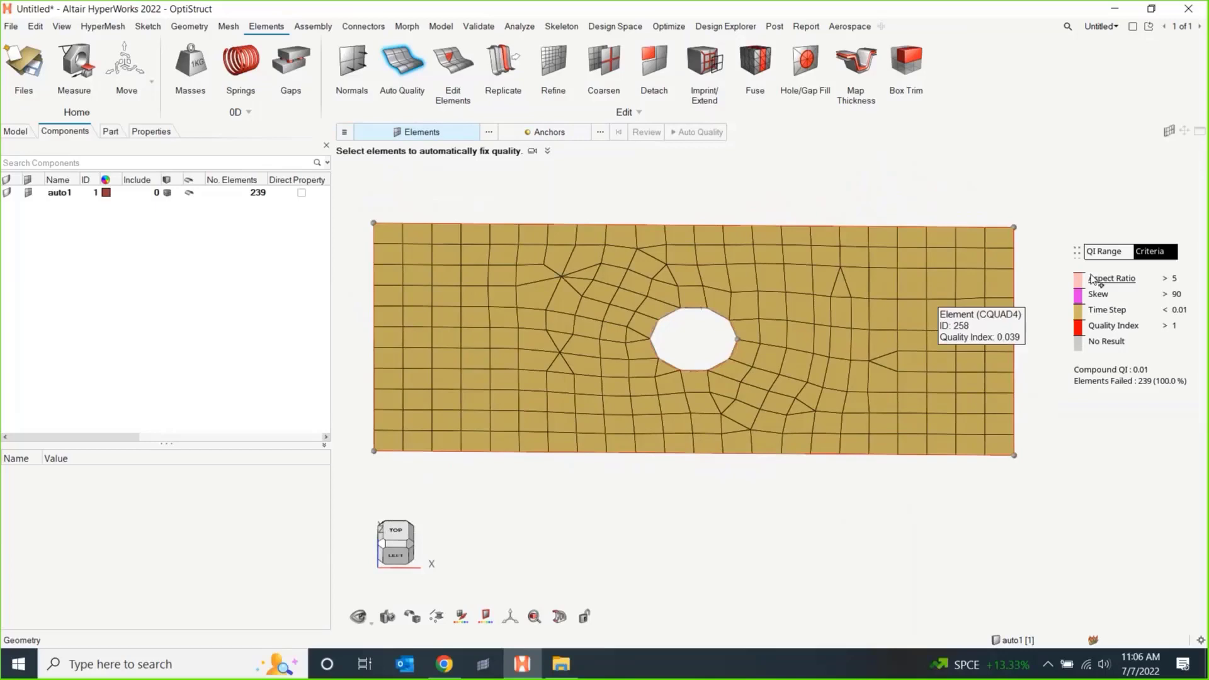
right_click_drag(785, 532, 750, 510, "ctrl")
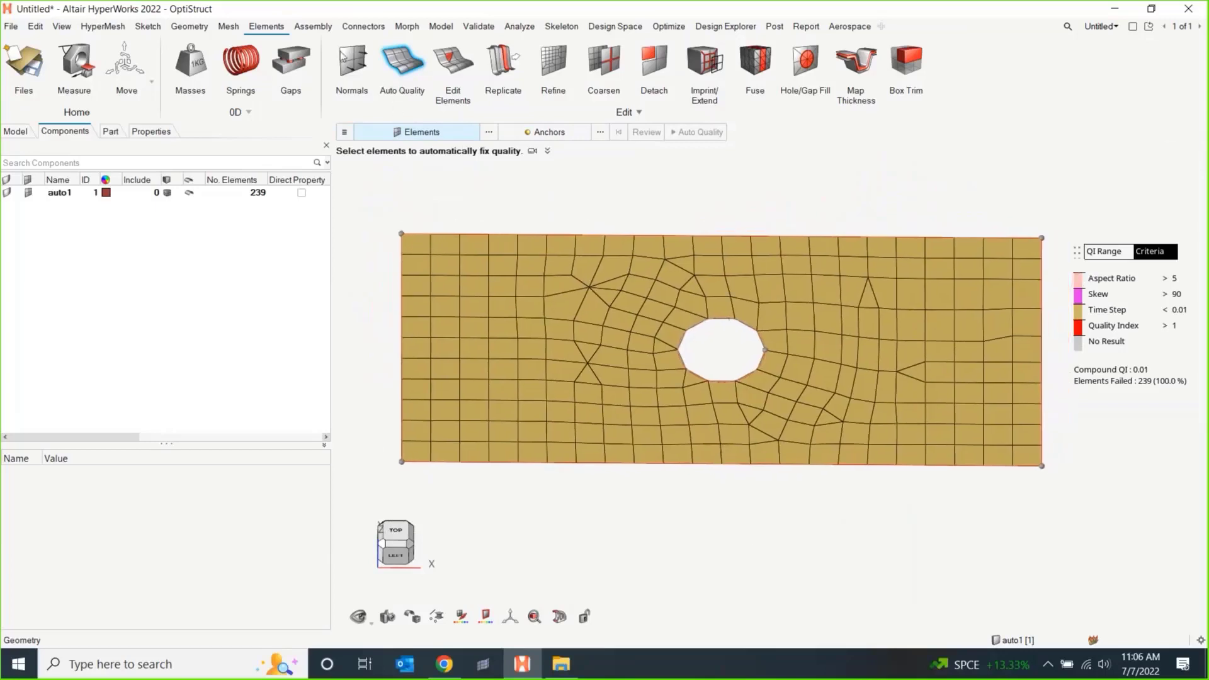
- Exit Auto Quality so auto1 shows dark red, then browse the ribbon tabs to the Model ribbon
right_click(488, 211)
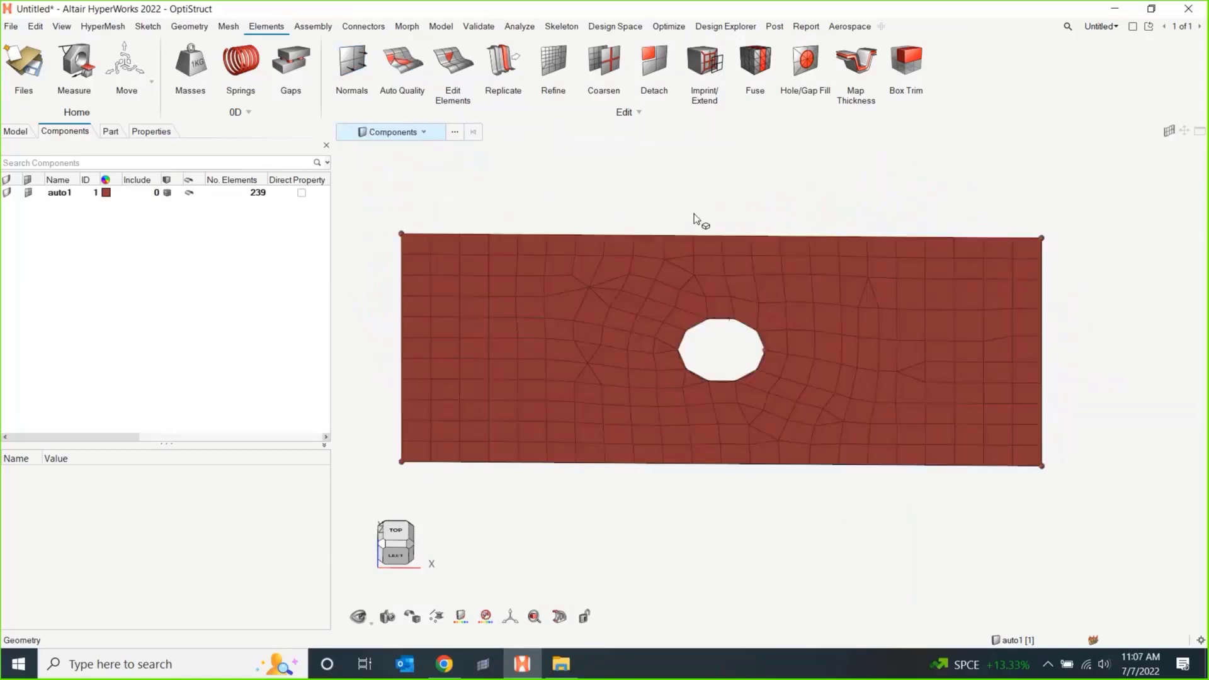
middle_click_drag(772, 364, 837, 423)
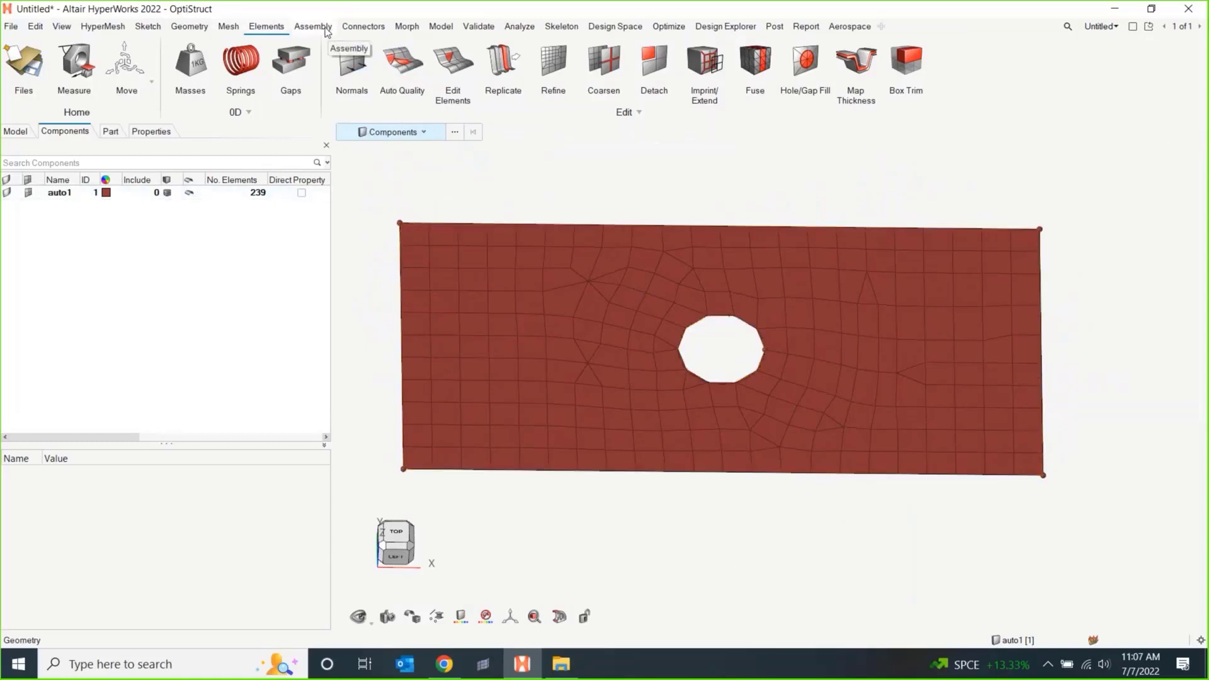
left_click(364, 26)
left_click(406, 27)
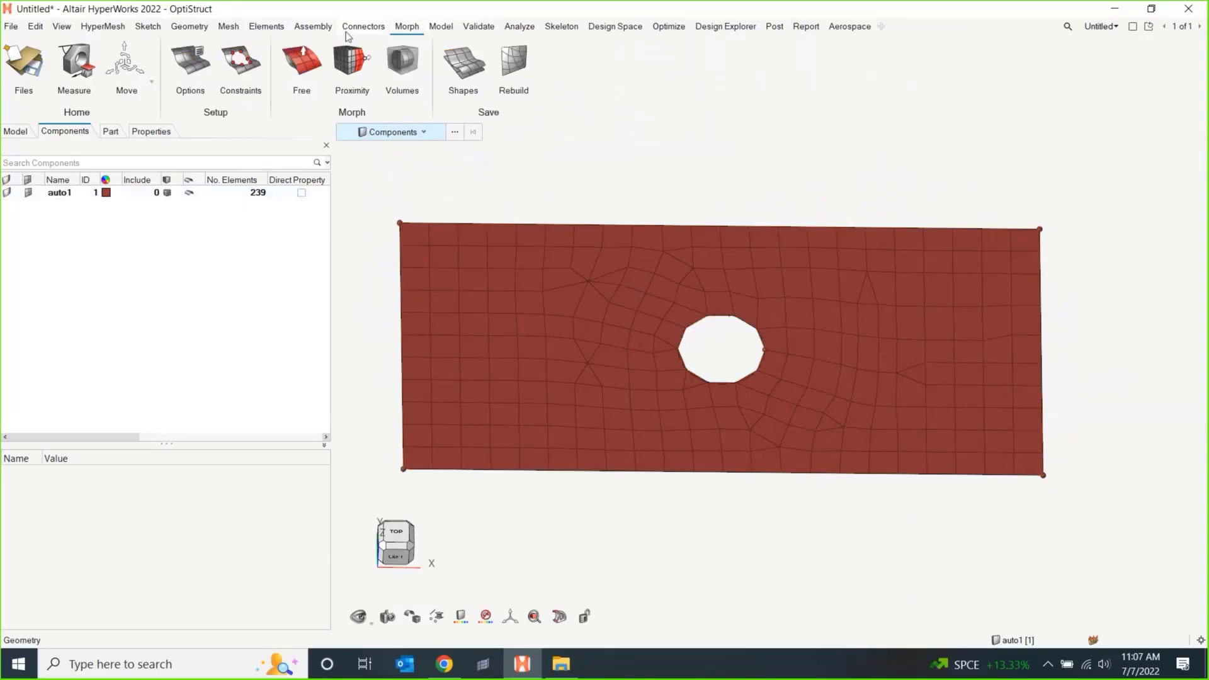
left_click(473, 26)
left_click(313, 26)
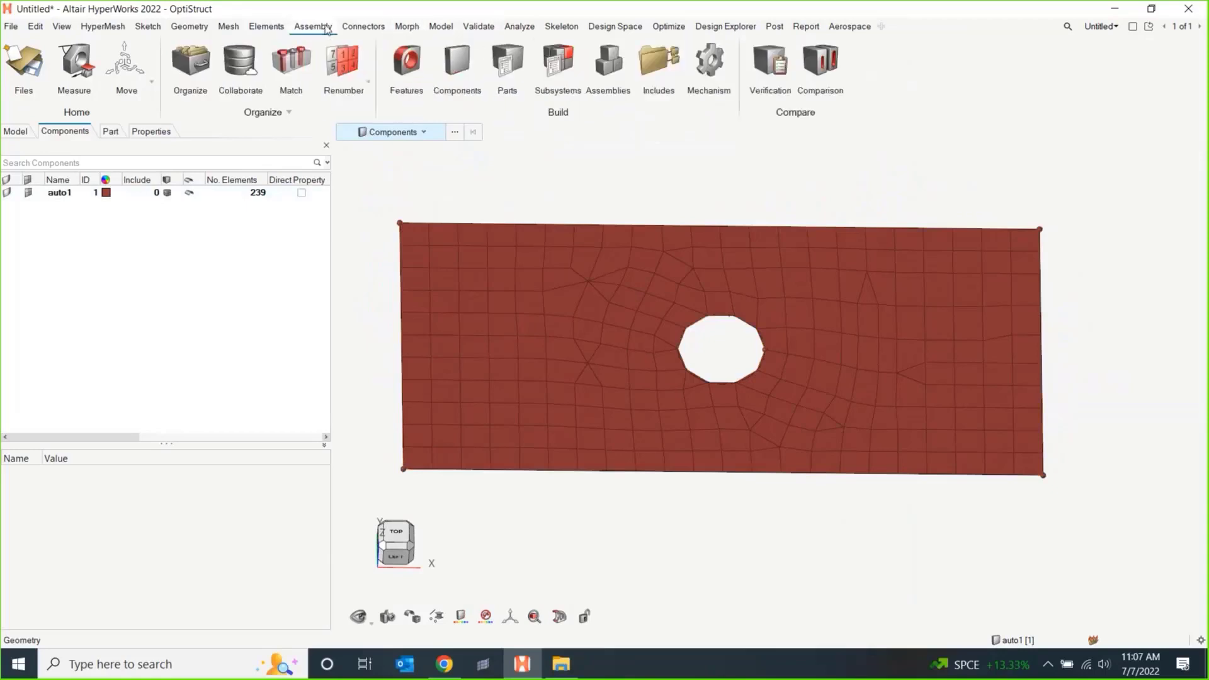
left_click(364, 27)
left_click(407, 26)
left_click(440, 27)
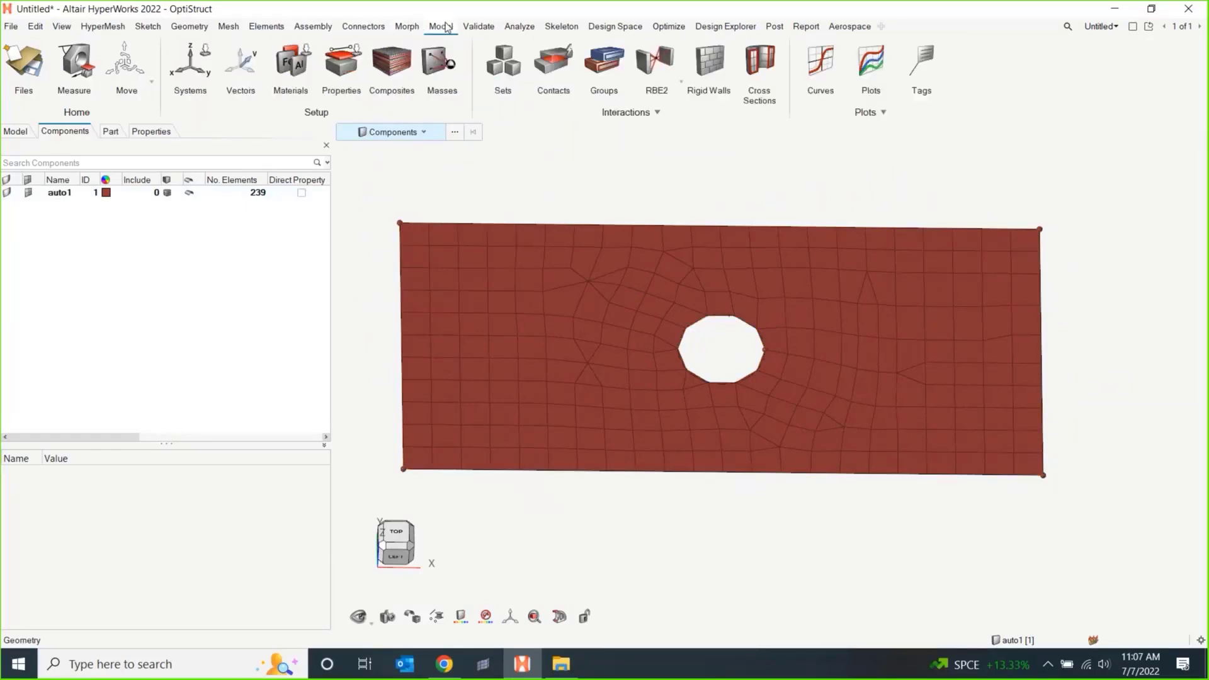
- Create a new PSHELL property named Shell and start a new material for it
left_click(342, 63)
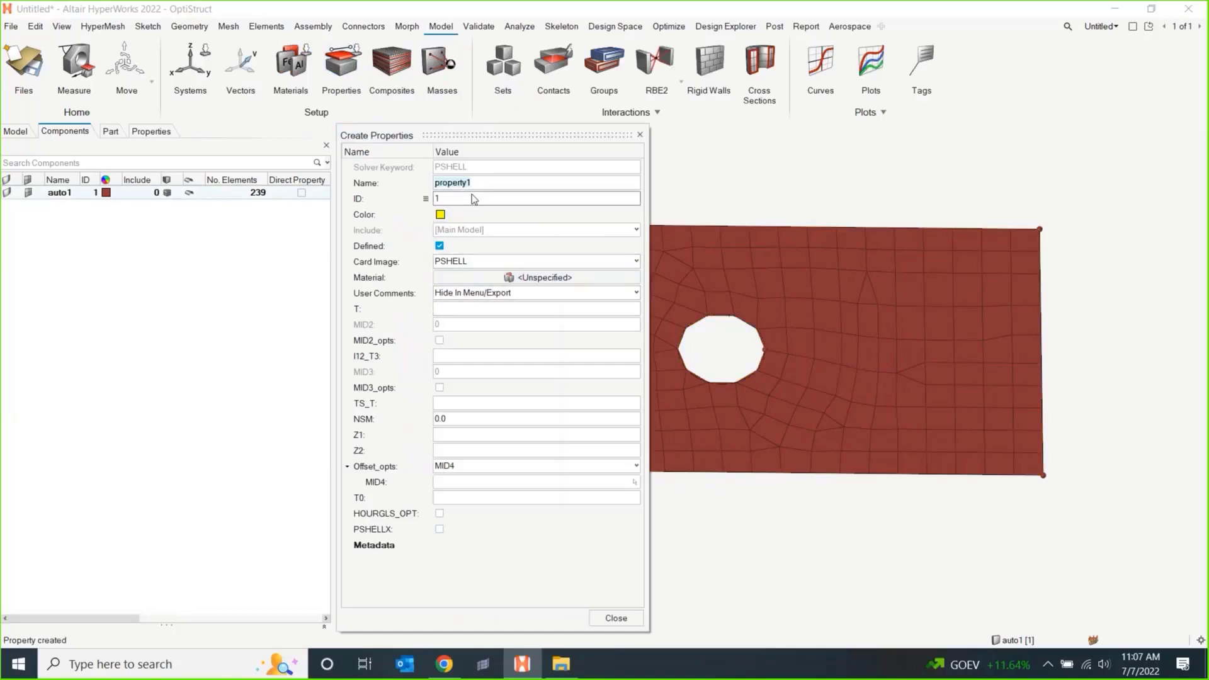
type("Shell")
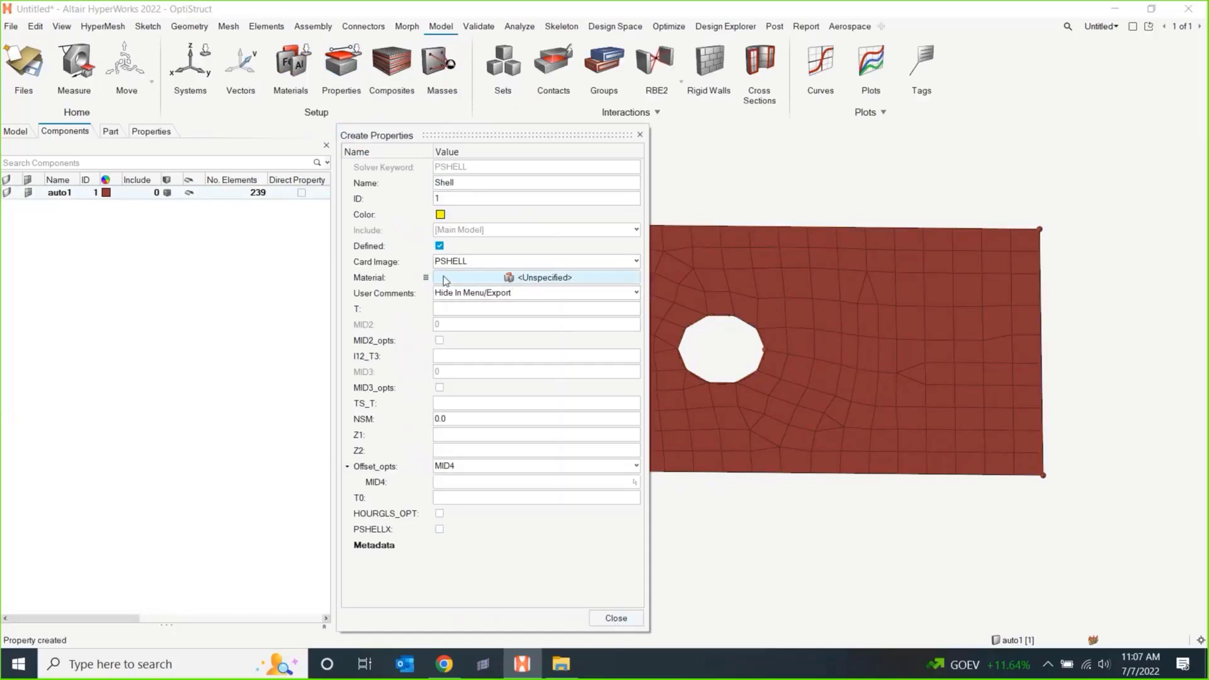
left_click(427, 278)
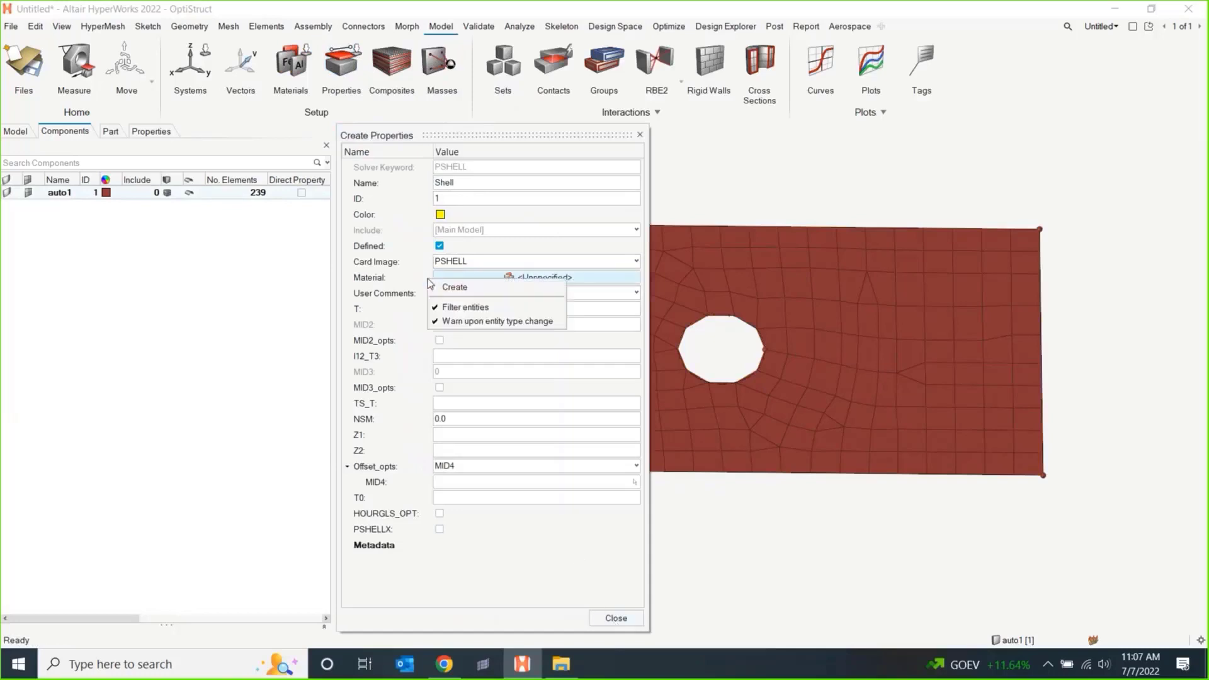
left_click(484, 293)
- Give the new MAT1 material E 210000, NU 0.3 and RHO 7.85e-09, then close
left_click(469, 418)
type("210000")
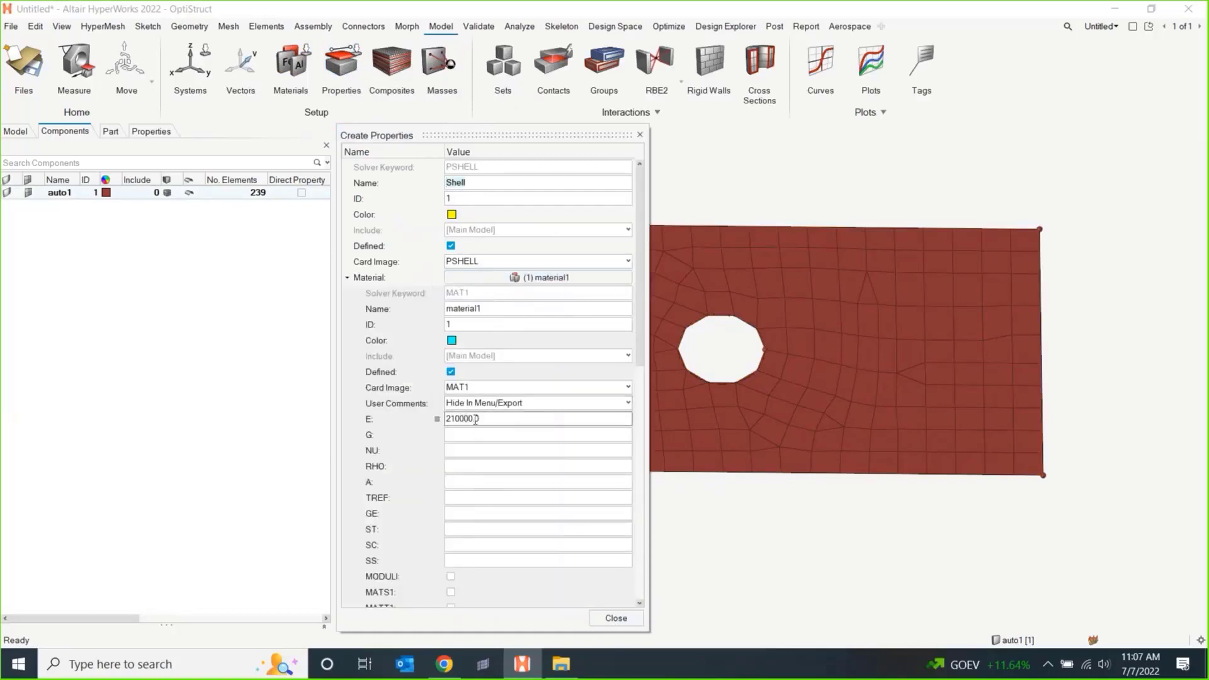
left_click(476, 434)
left_click(477, 450)
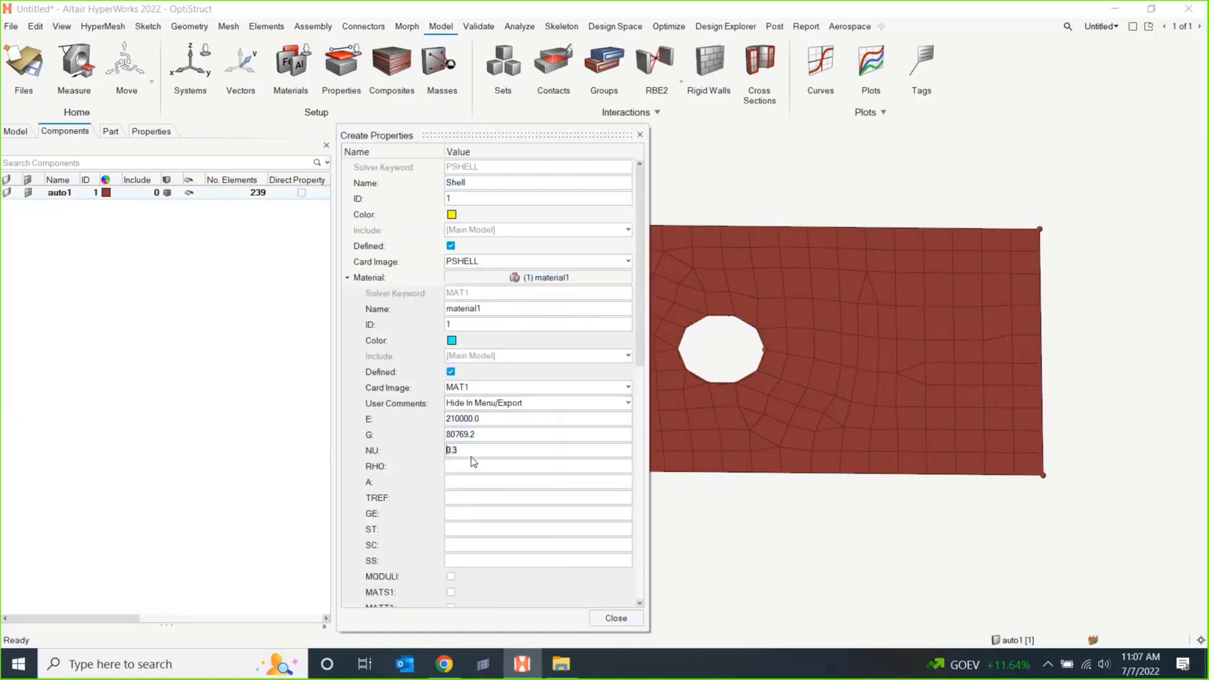
left_click(483, 514)
left_click(483, 485)
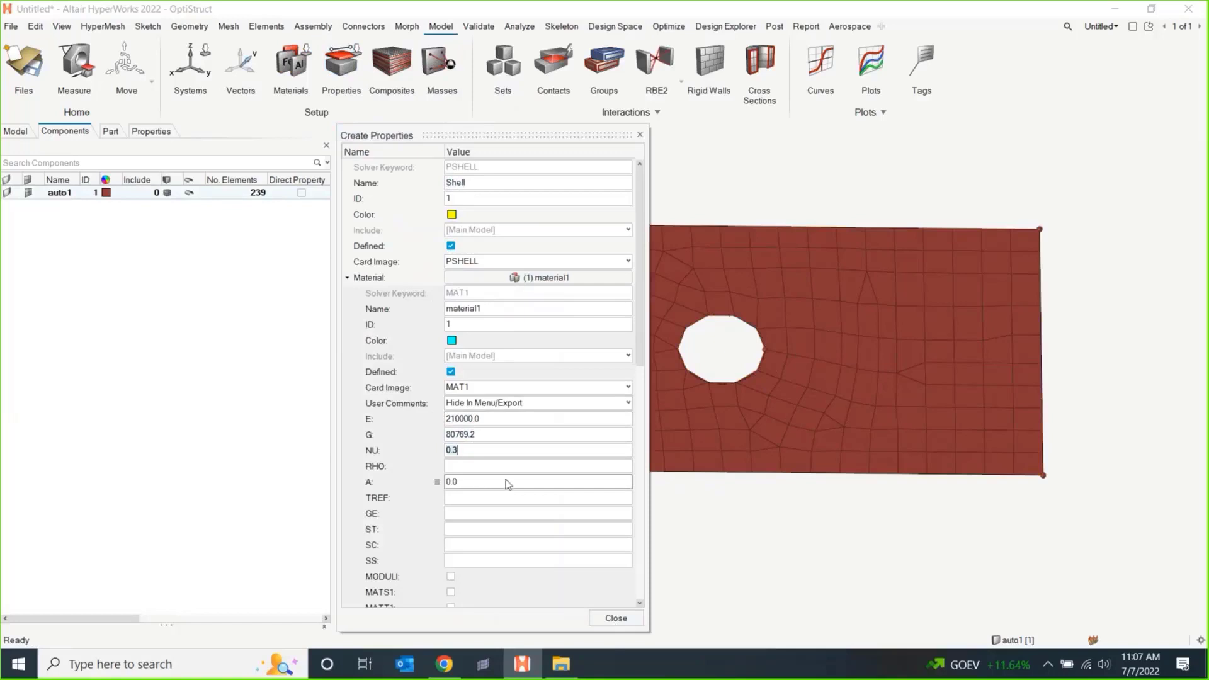
left_click(493, 465)
type("7.85e-09")
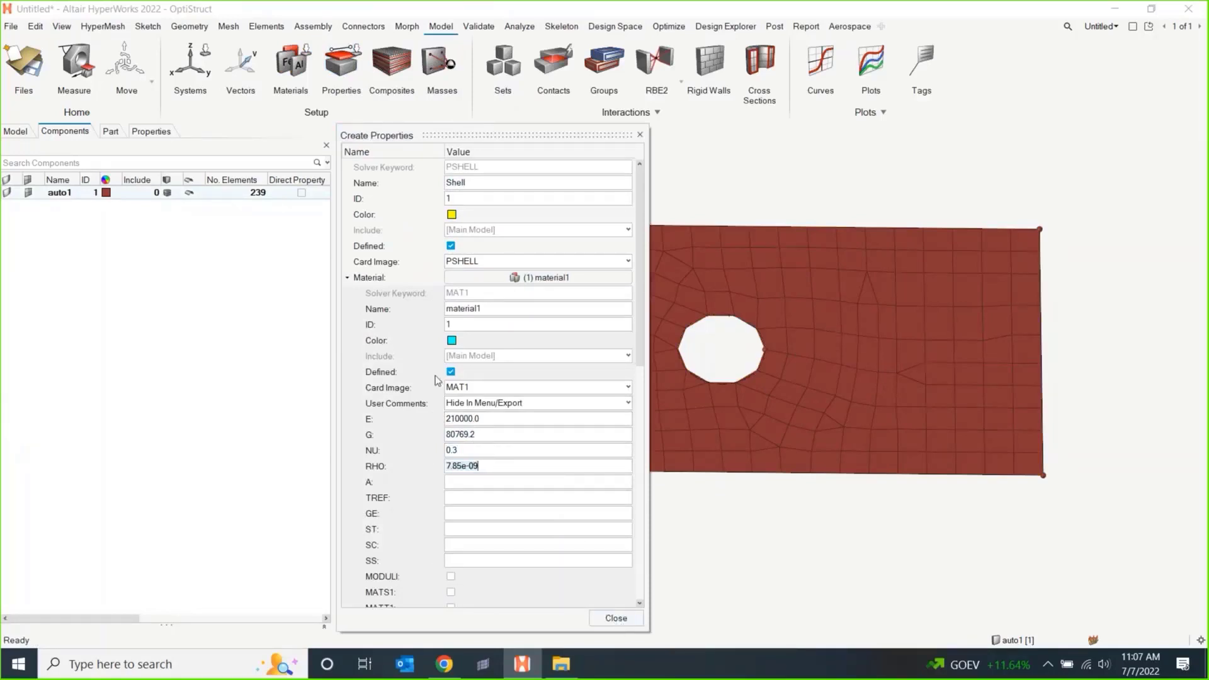
left_click(348, 279)
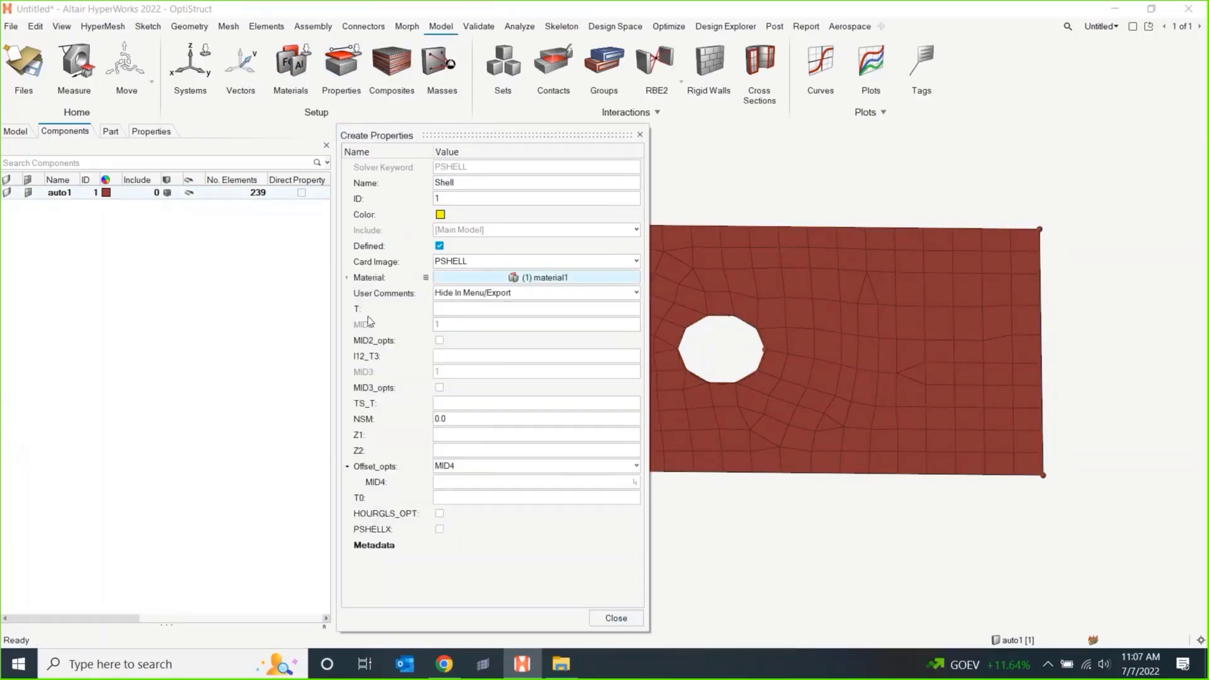
left_click(625, 620)
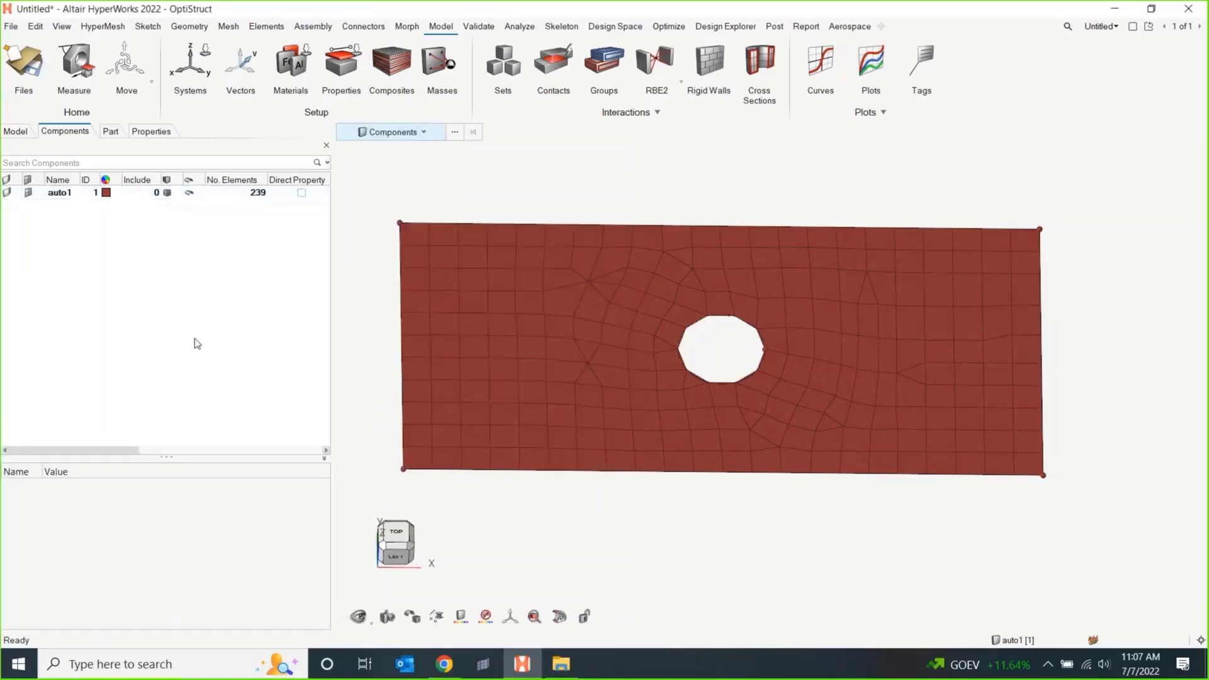
- Start a property assignment and choose the Shell property from the full list
left_click(16, 131)
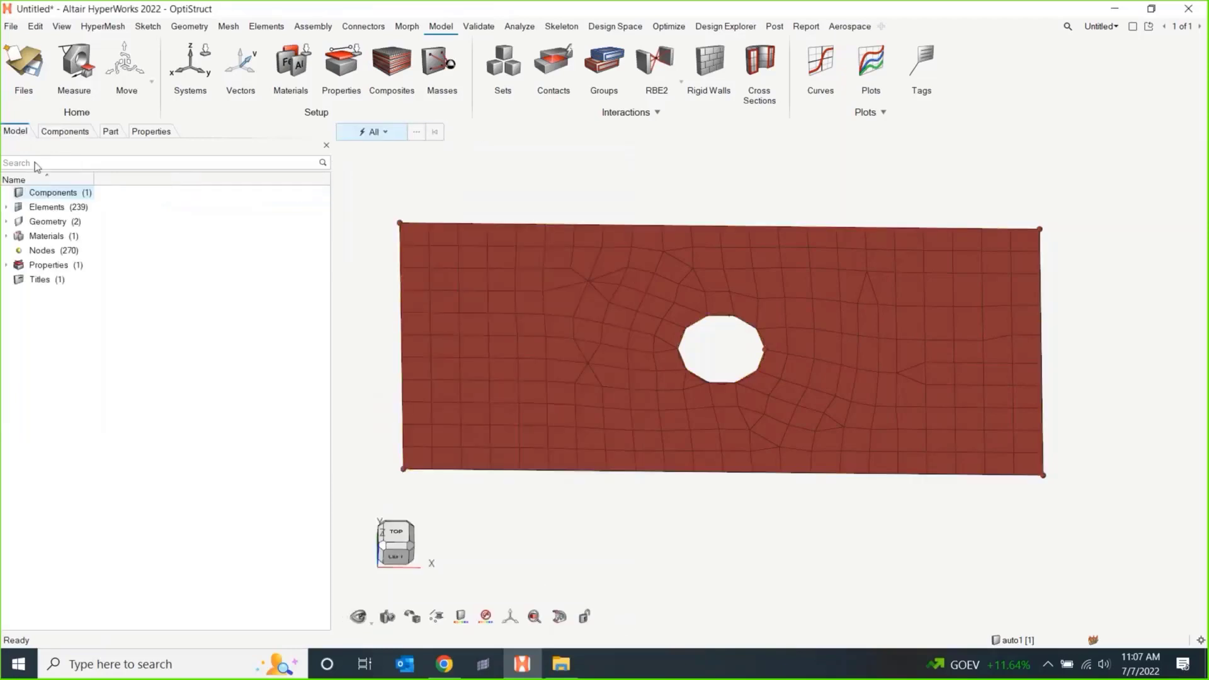
left_click(6, 264)
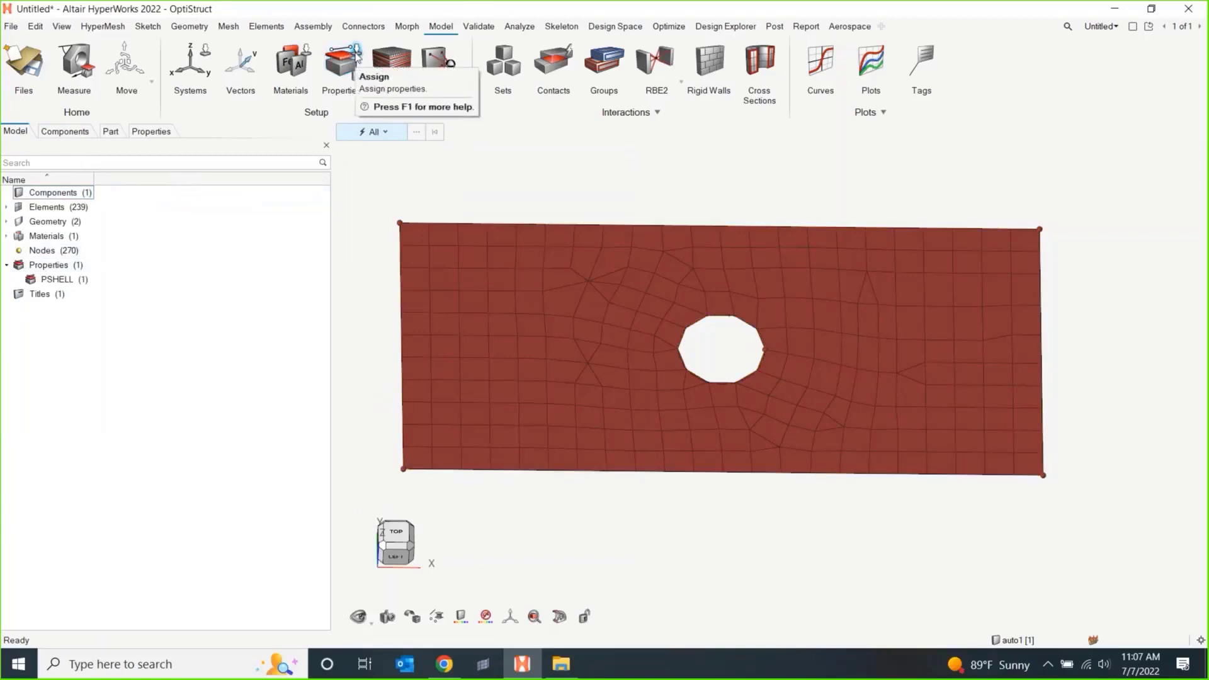
left_click(357, 53)
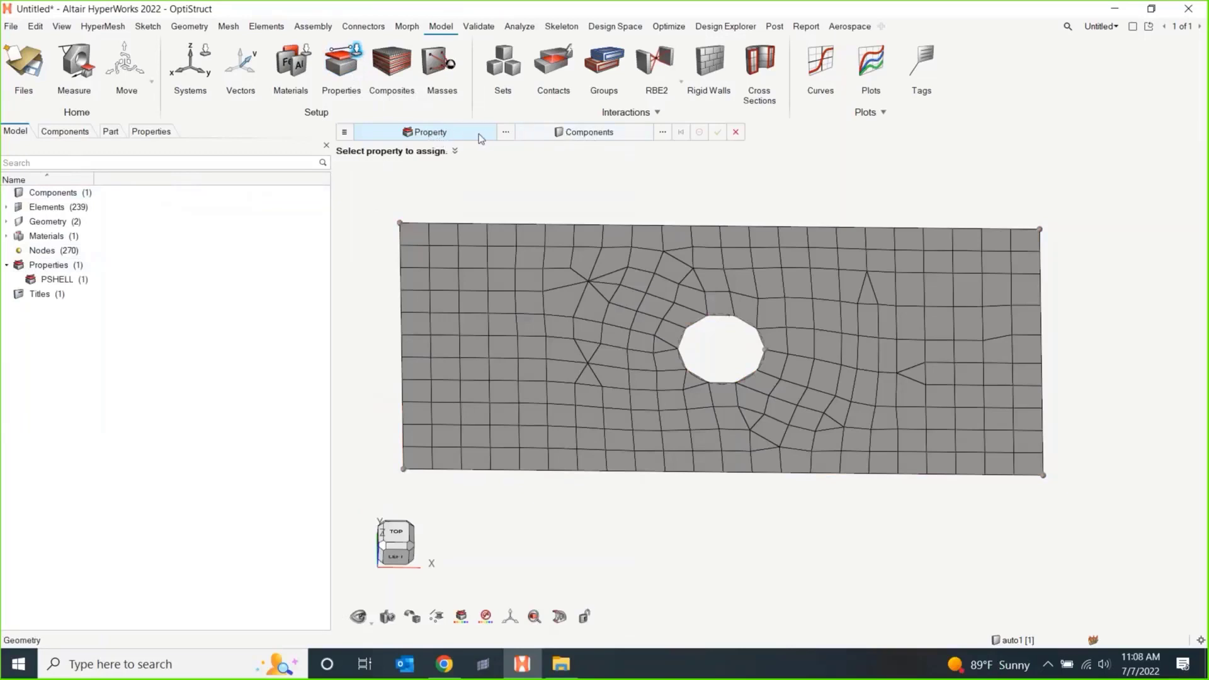
left_click(506, 133)
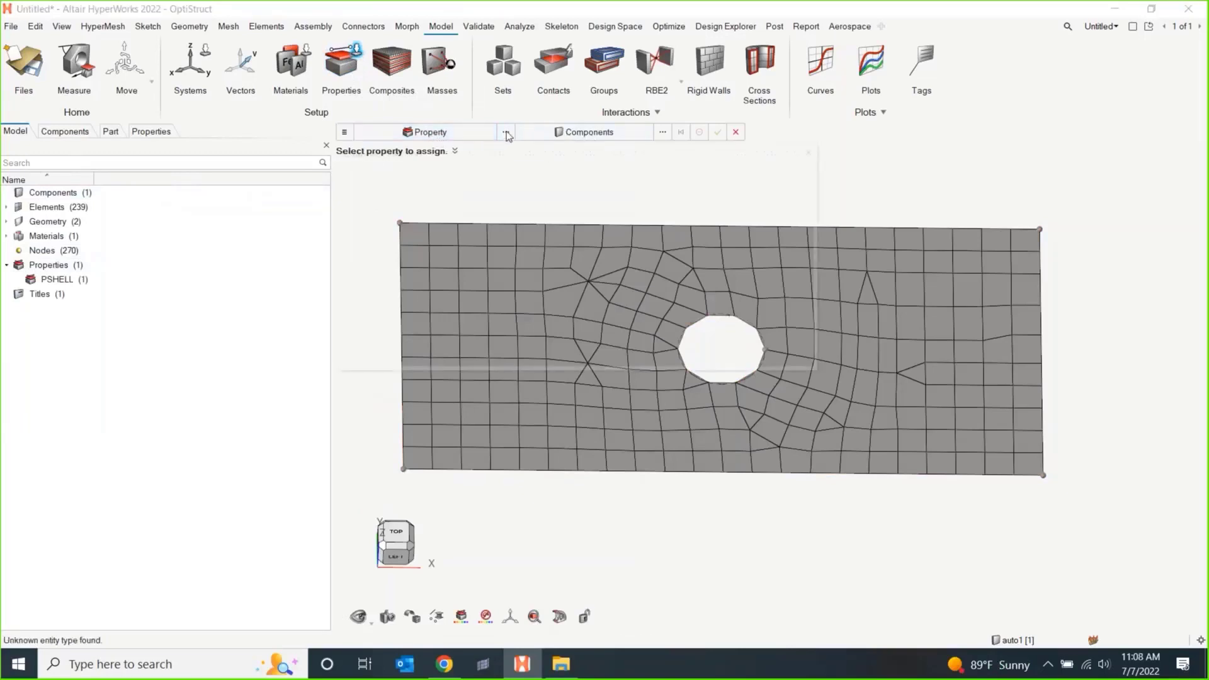
left_click(370, 203)
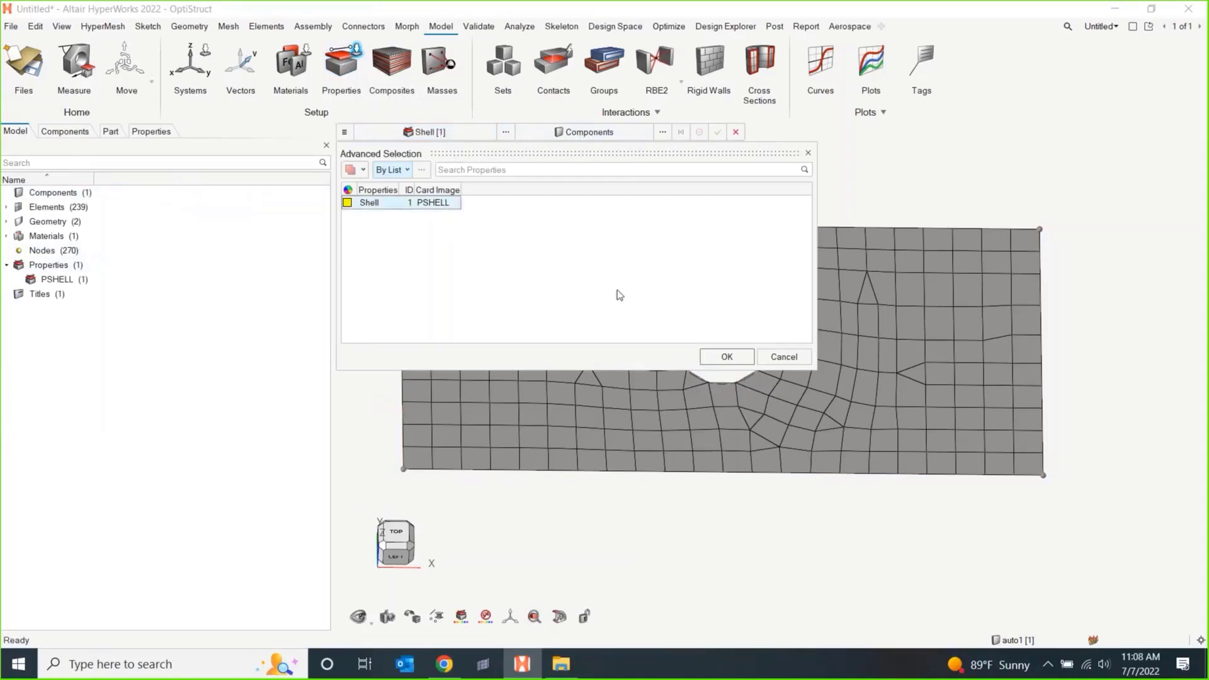
left_click(726, 356)
- Target elements, window-select 238 plate elements, apply Shell and exit the tool
left_click(613, 133)
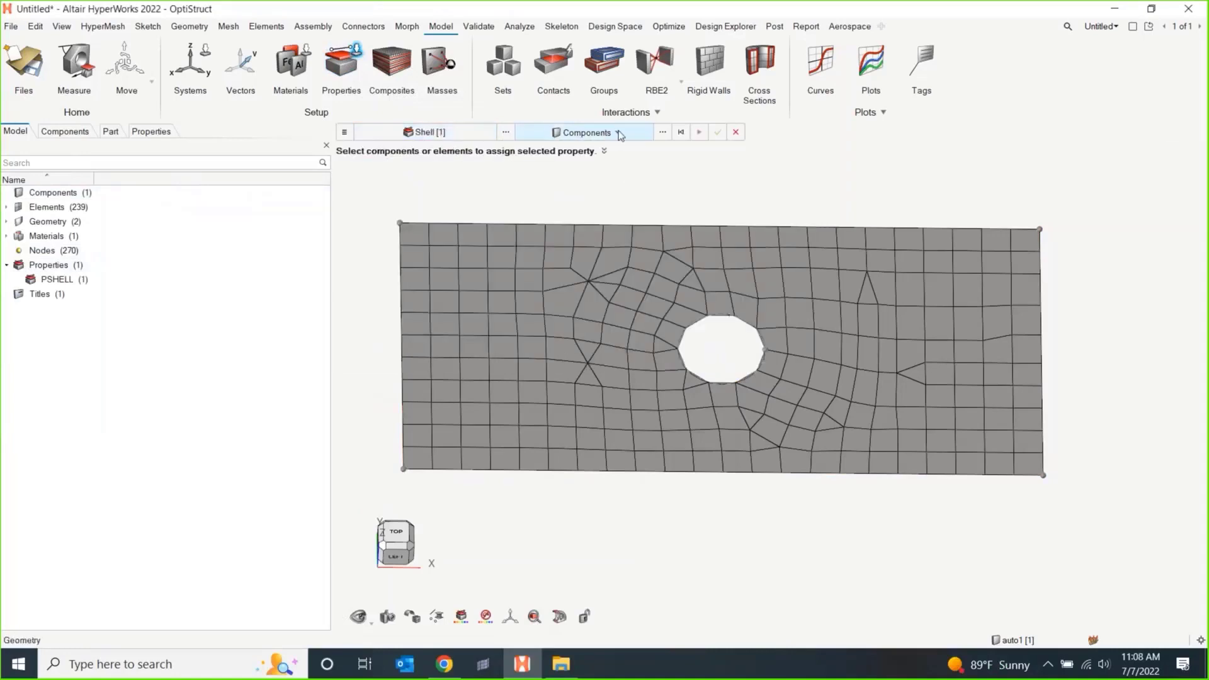
left_click(619, 134)
left_click(553, 163)
left_click_drag(370, 188, 1052, 465)
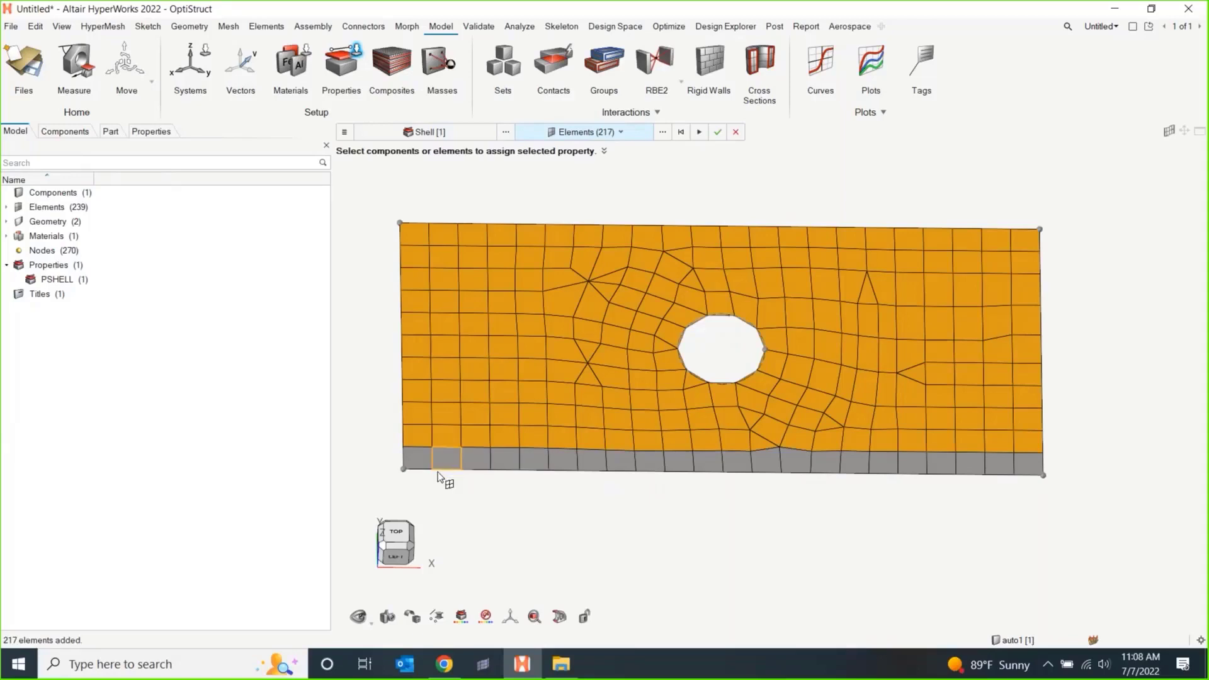
left_click_drag(393, 437, 1015, 496)
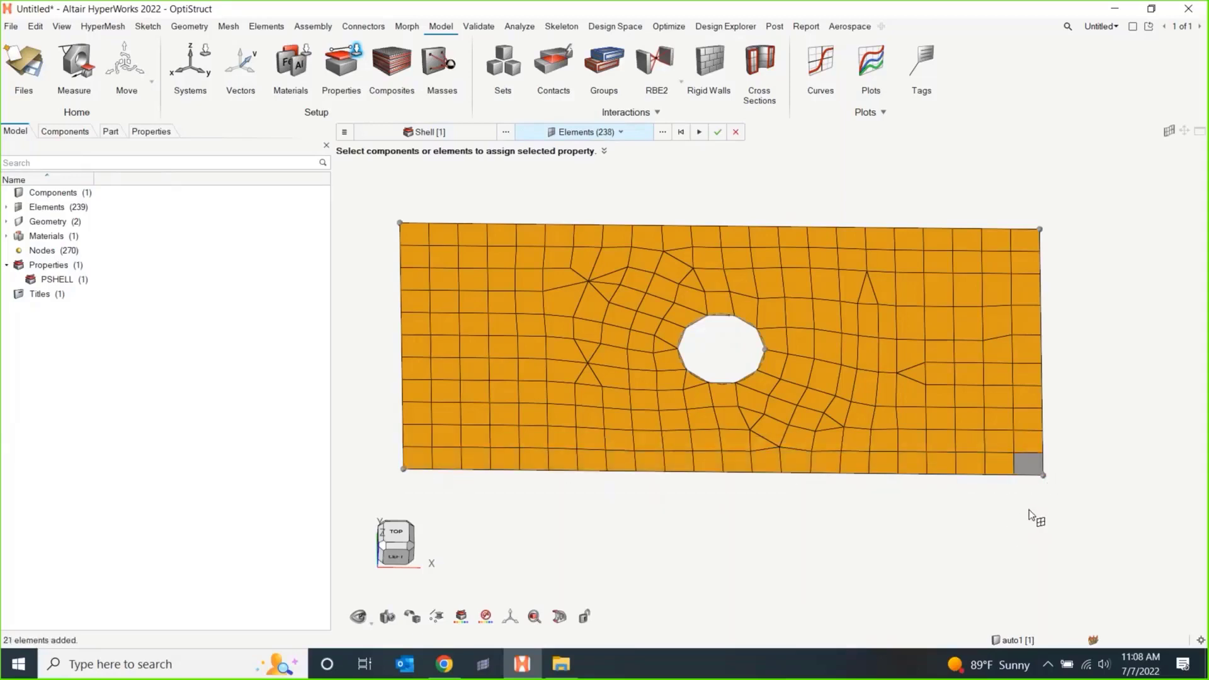
left_click(700, 132)
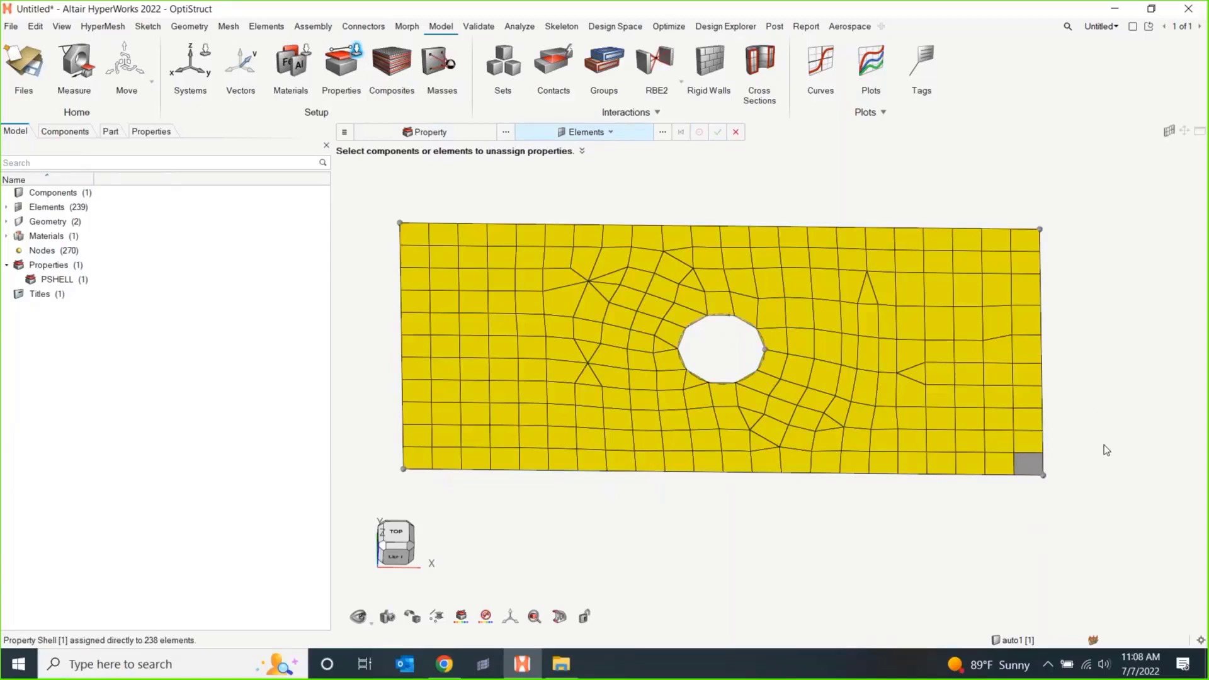
right_click(1094, 392)
right_click_drag(1096, 322, 1124, 311)
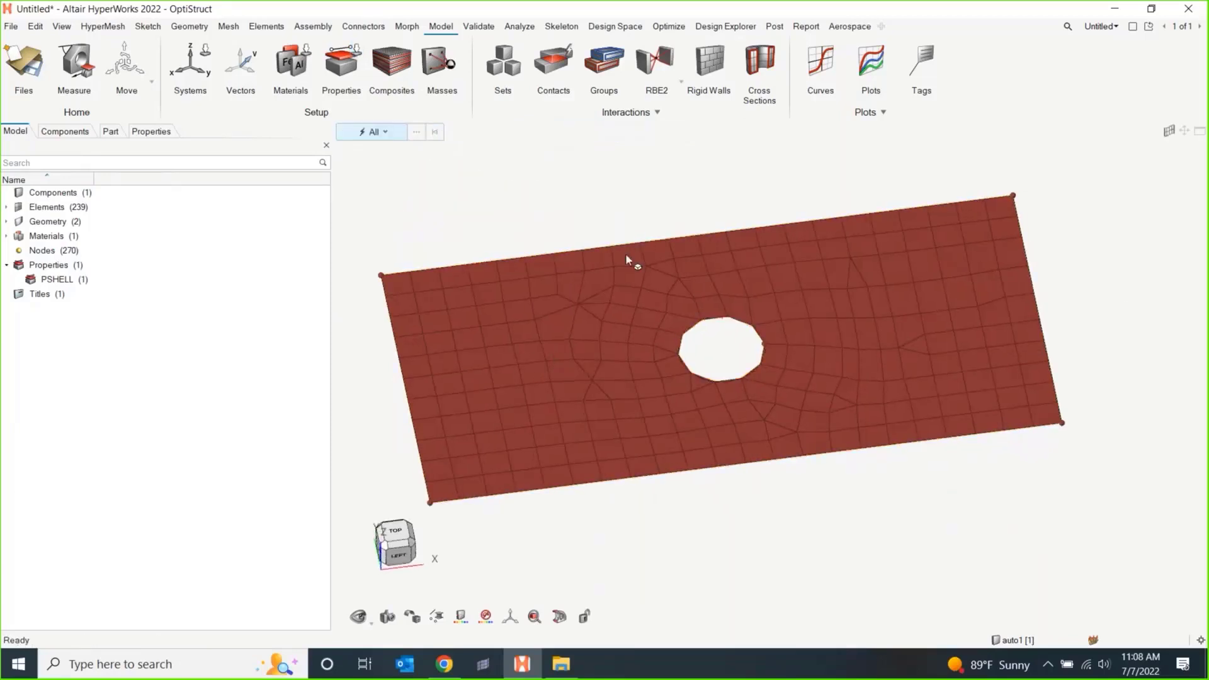
- Colour the mesh by property, rotate the plate nearly flat, then revert to component colouring
left_click(381, 132)
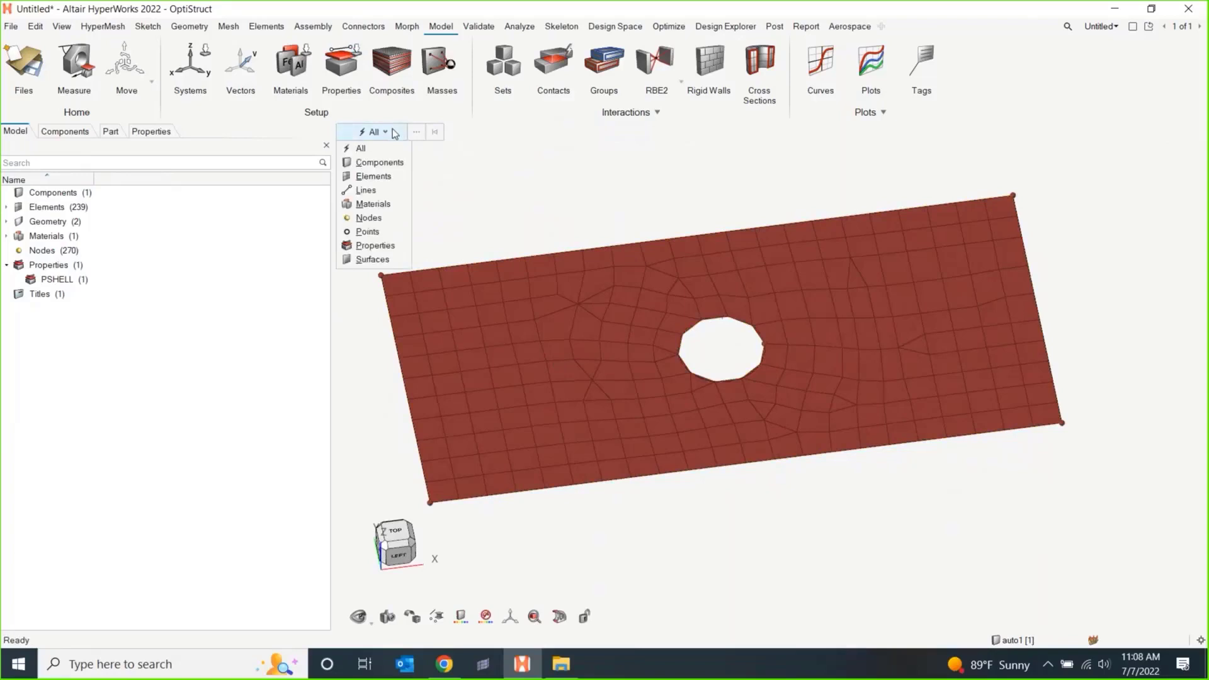
left_click(374, 245)
right_click_drag(662, 200, 588, 197)
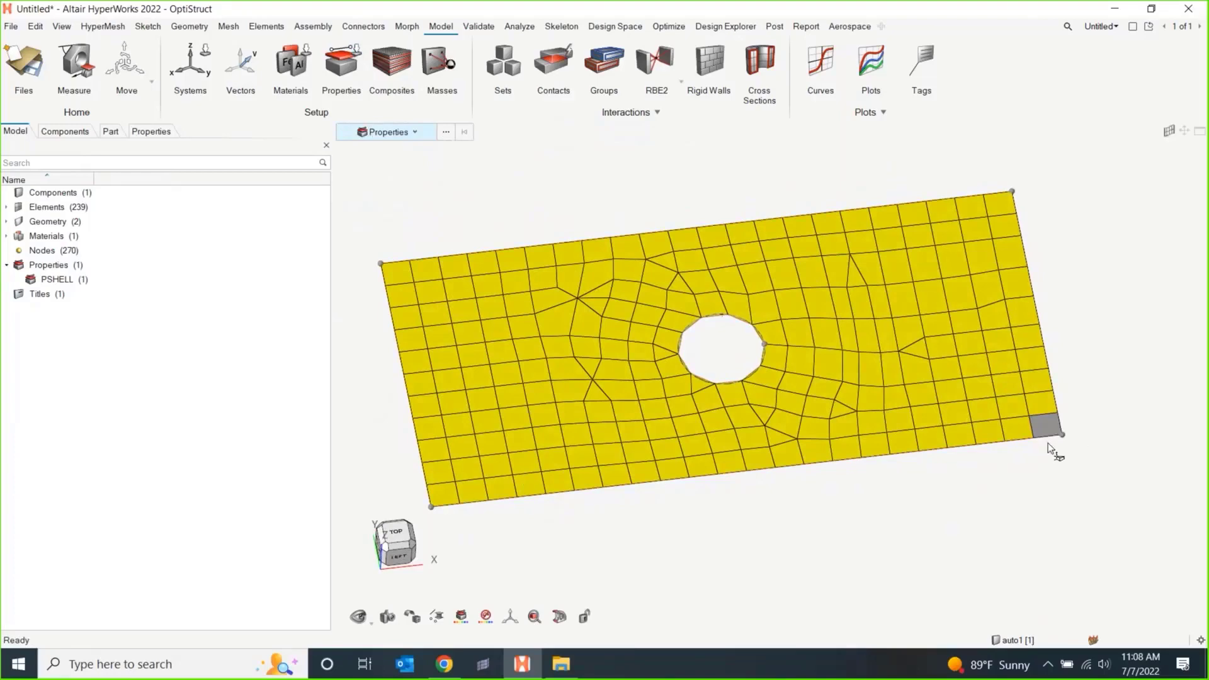
left_click_drag(1026, 513, 991, 486, "ctrl")
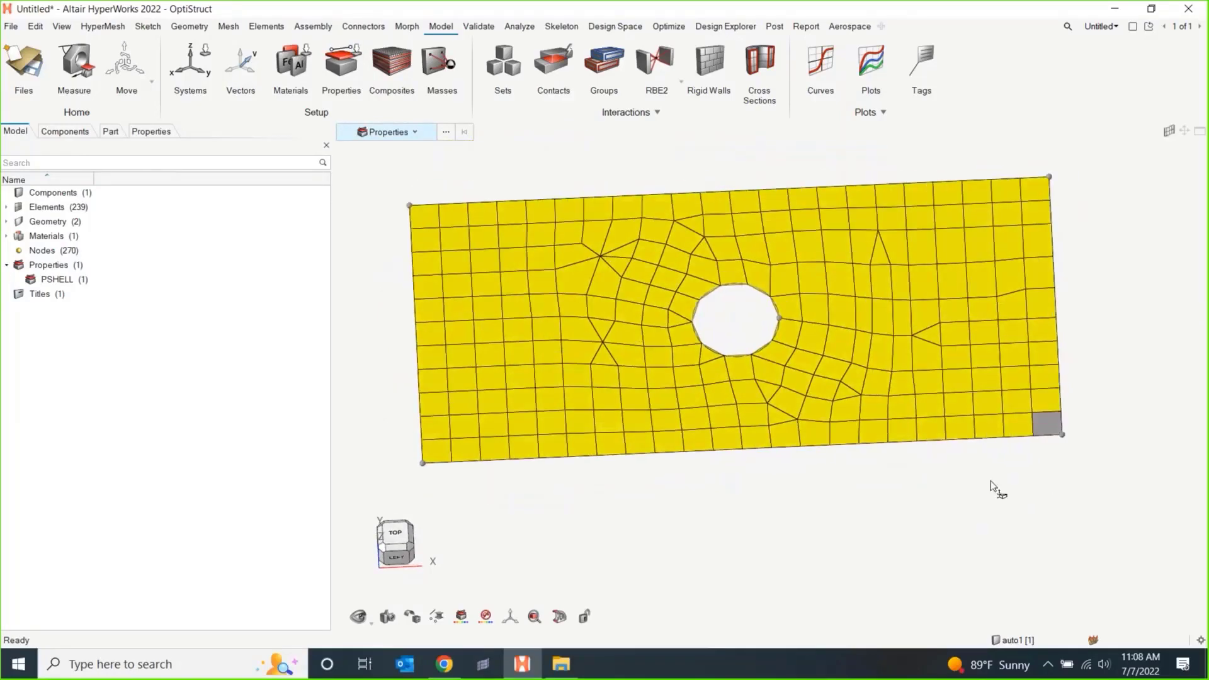
left_click(412, 133)
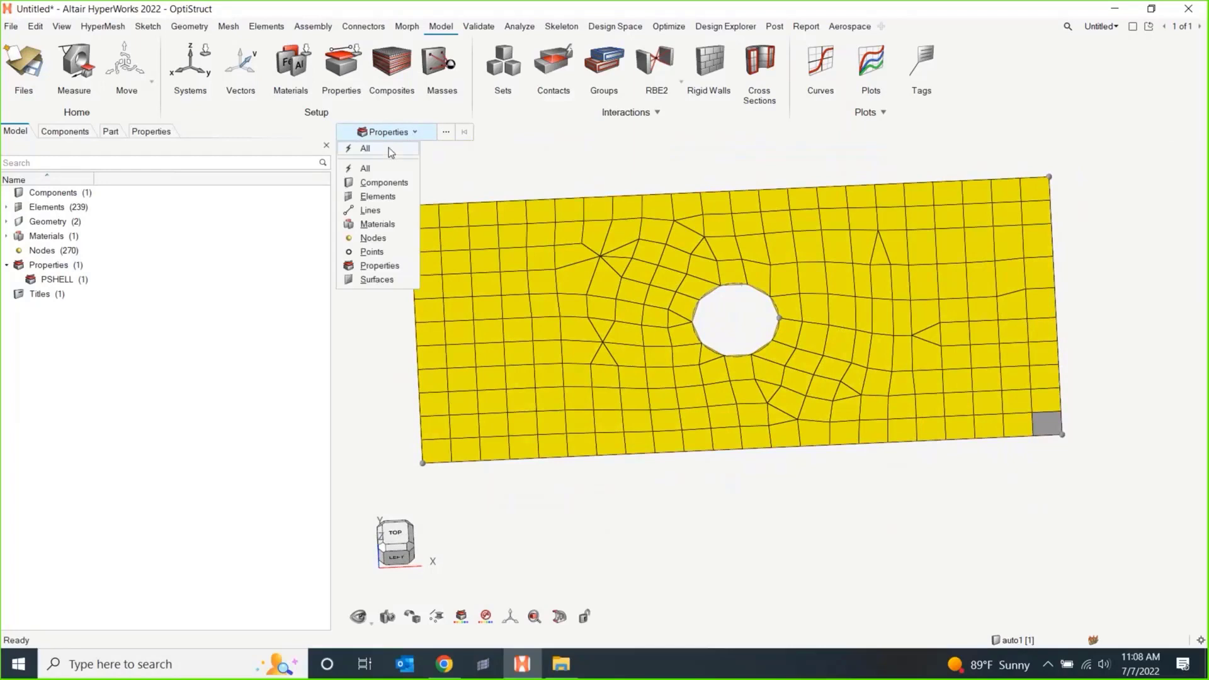
left_click(377, 184)
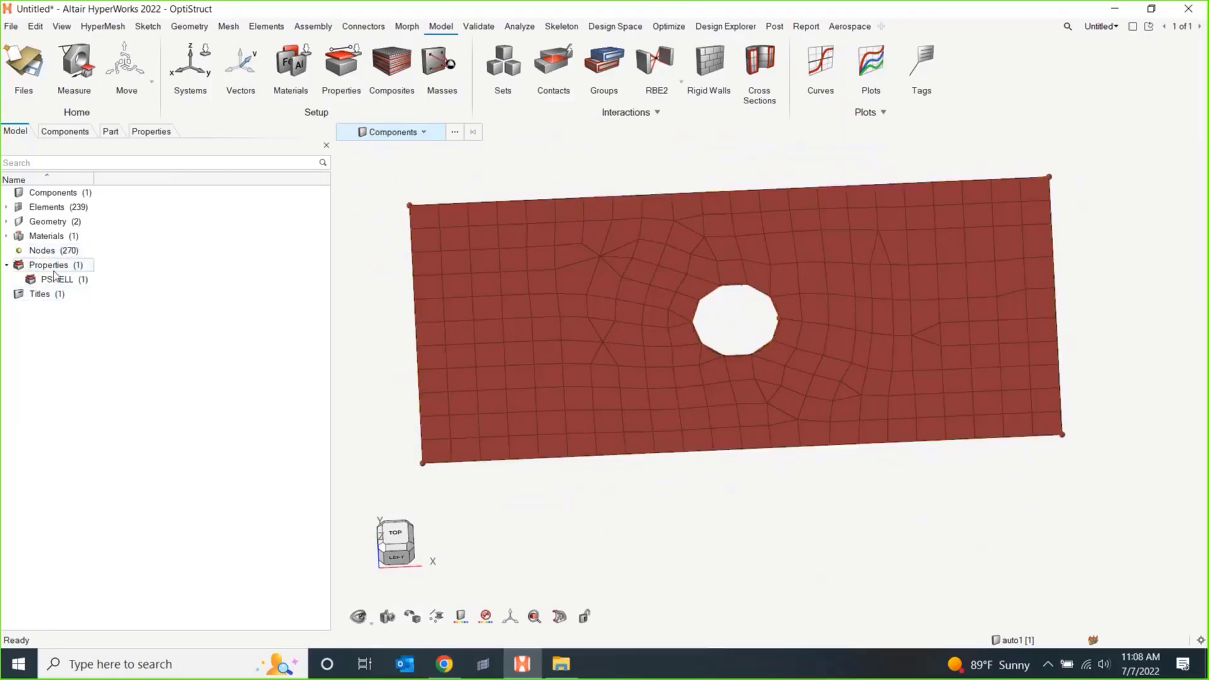
- Select Shell in the Properties list, enter thickness 1.0 but cancel it, then deselect
left_click(152, 131)
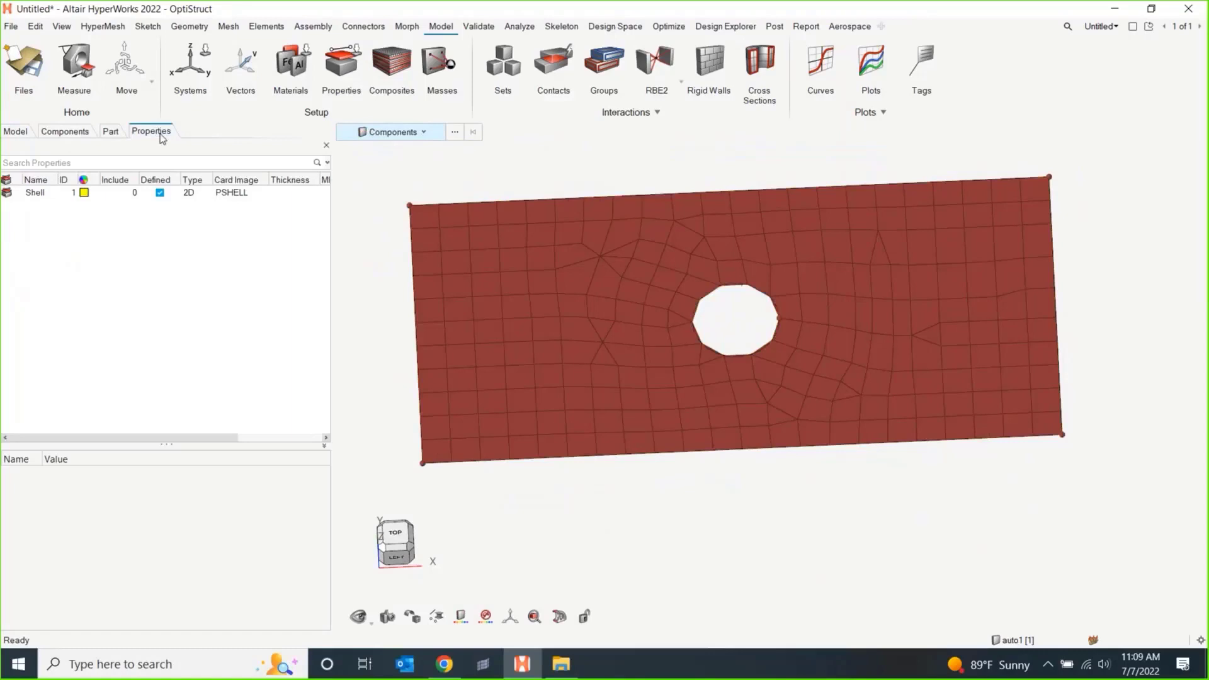
left_click(48, 191)
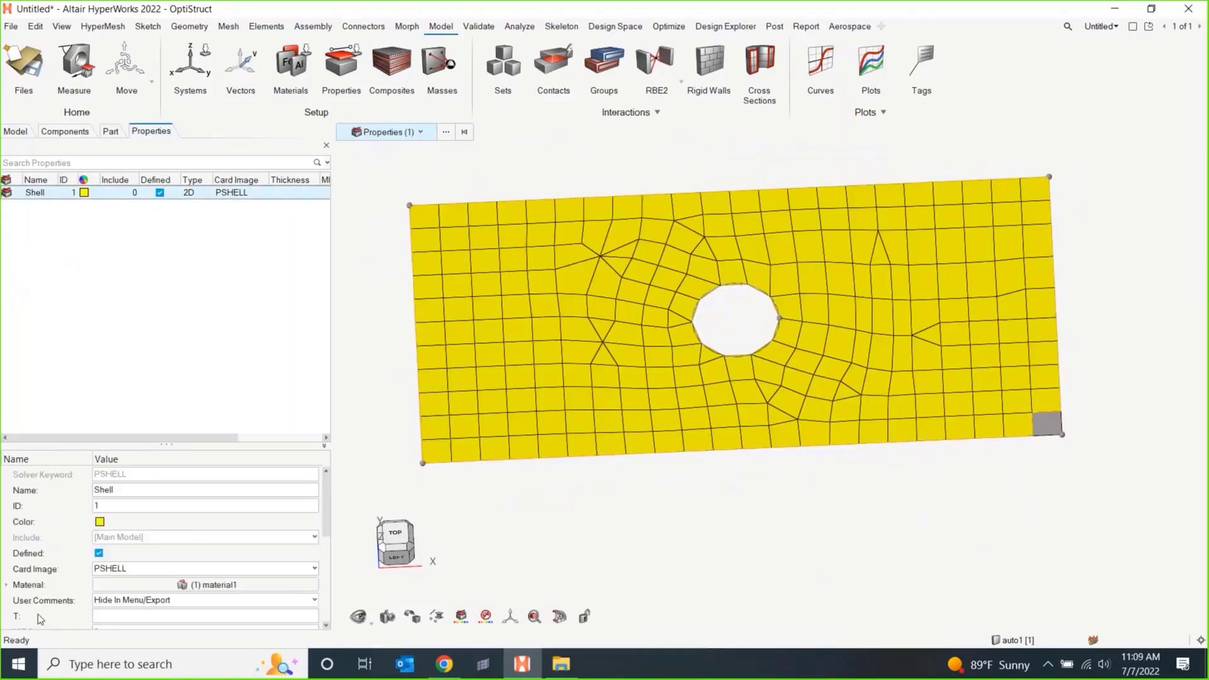
left_click(107, 621)
type("1.0")
key("Escape")
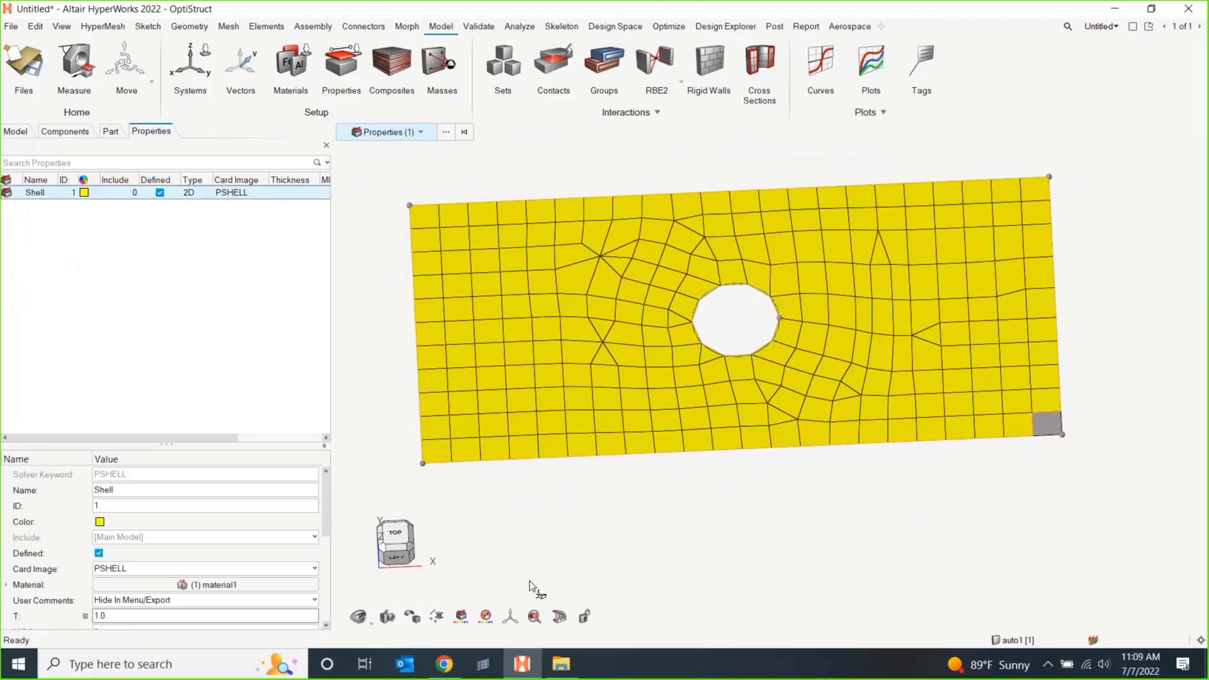
left_click(252, 333)
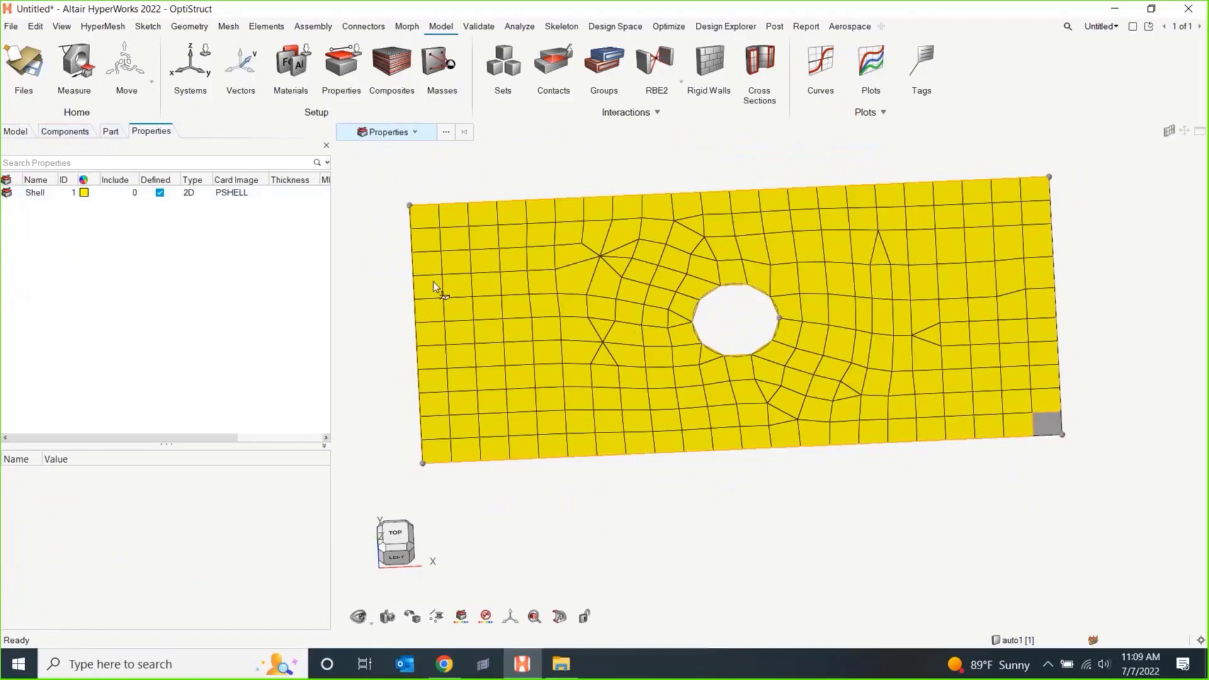
- Create an RBE2 spider linking four nodes on the central hole's edge
left_click(15, 131)
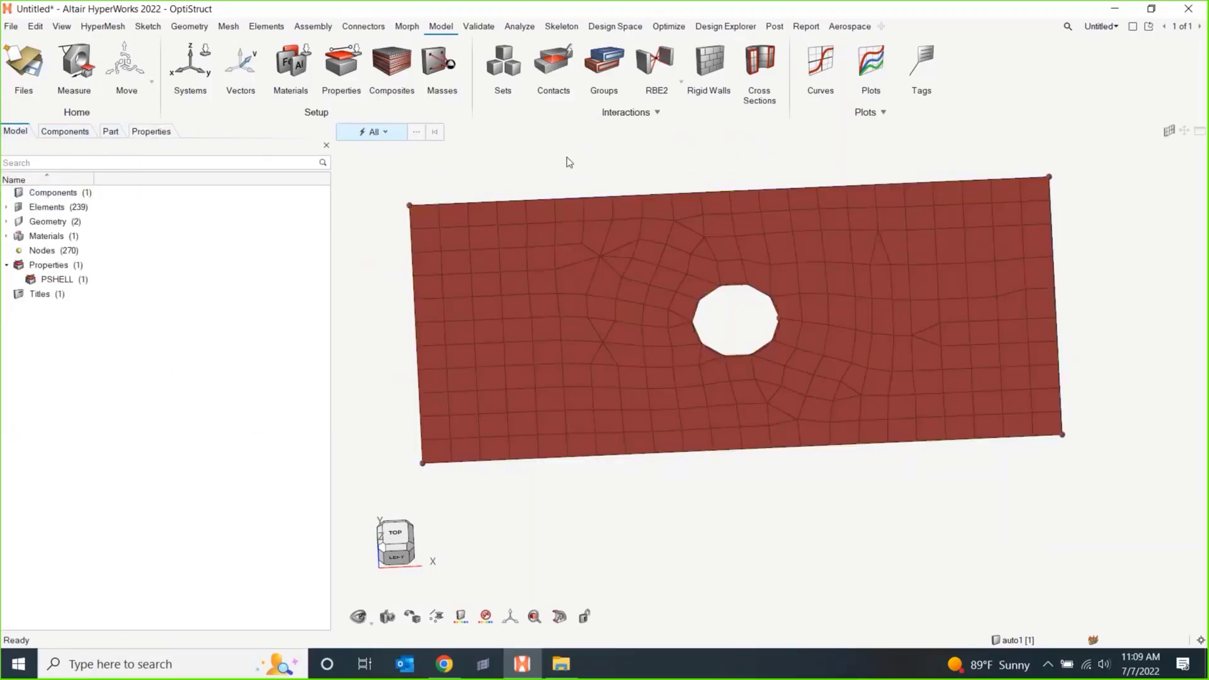
middle_click_drag(567, 162, 586, 182)
left_click(657, 63)
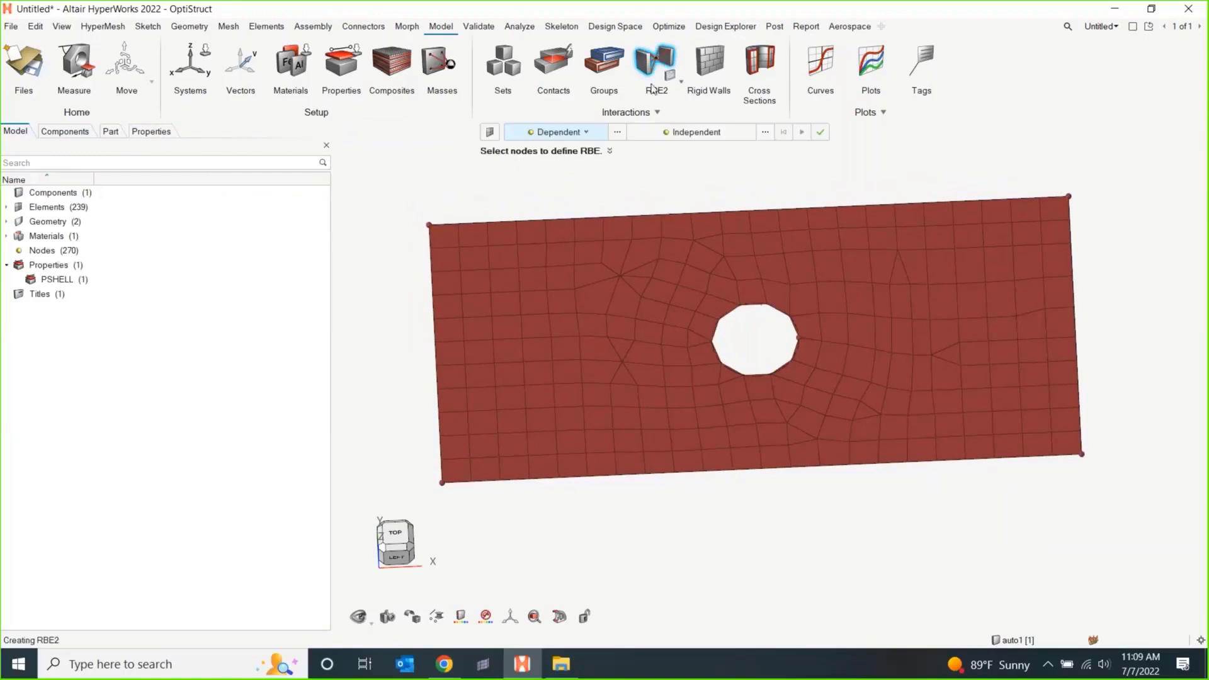
left_click(744, 318)
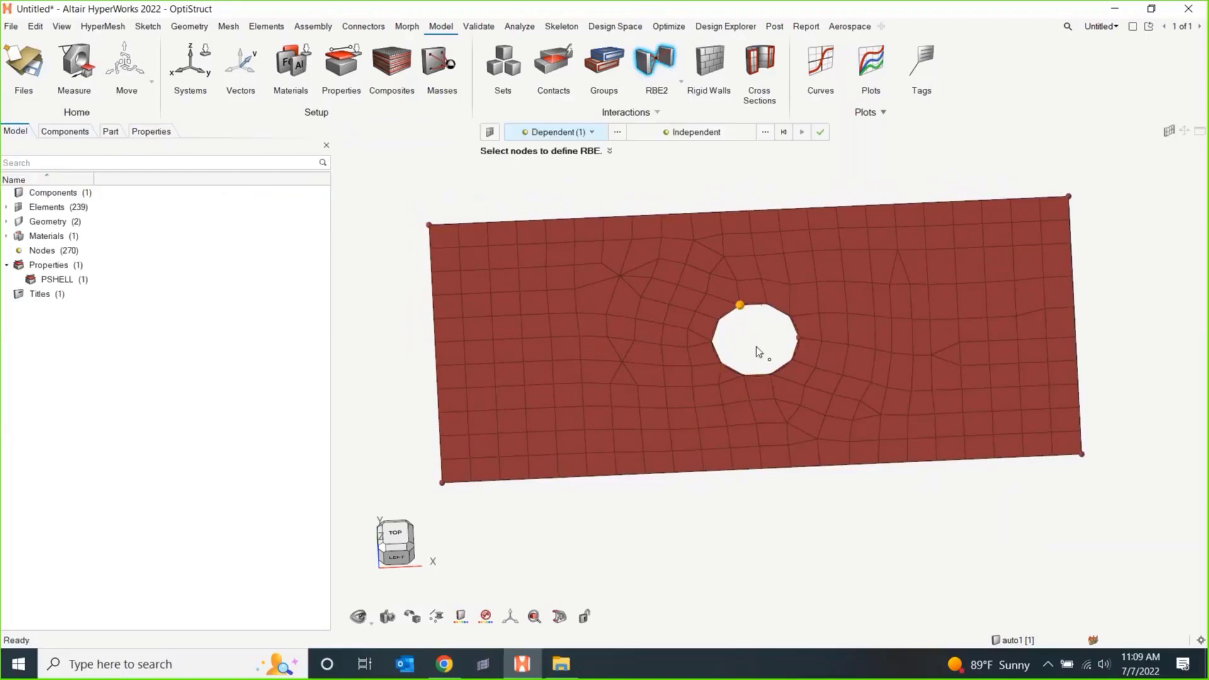
left_click(772, 374)
left_click(789, 316)
left_click(719, 364)
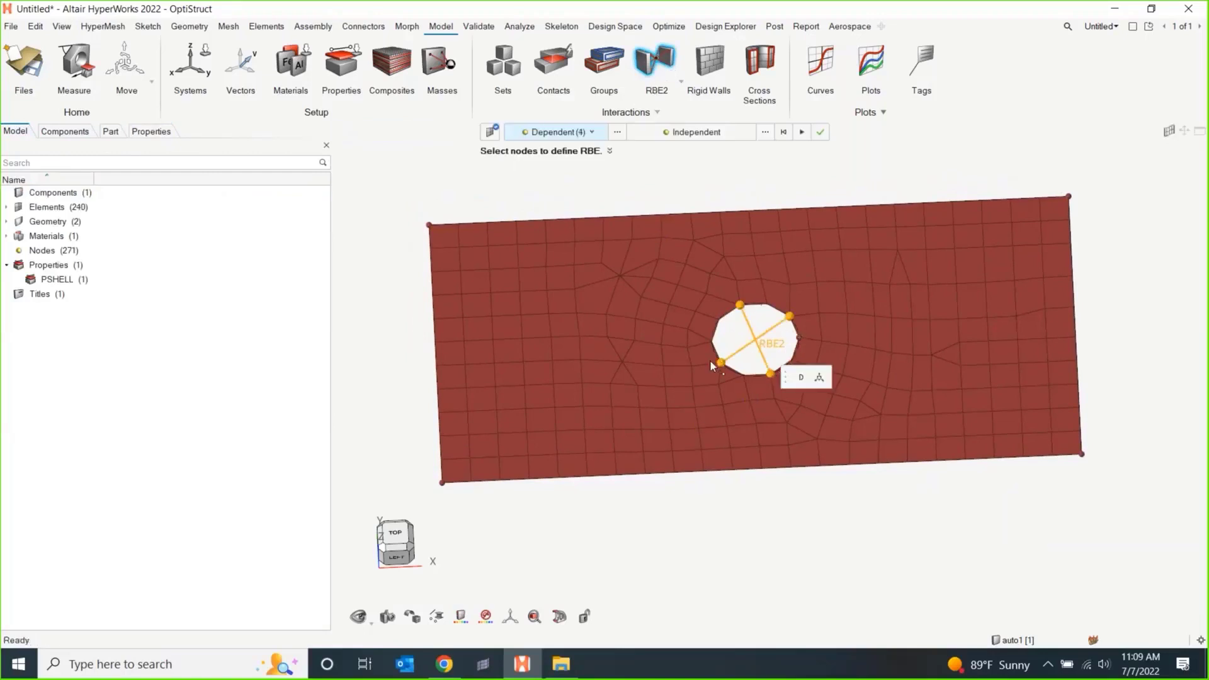
left_click(802, 132)
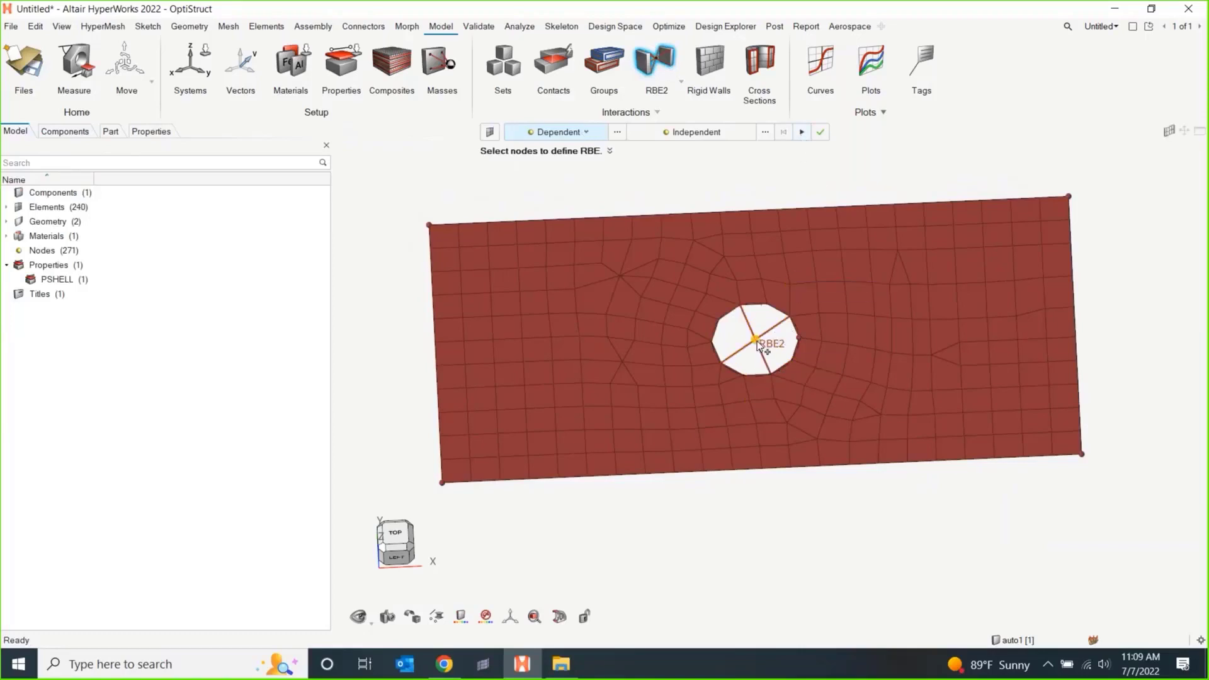
- Create a second RBE2 tying four plate nodes right of the hole
left_click(761, 279)
left_click(806, 209)
left_click(890, 284)
left_click(890, 353)
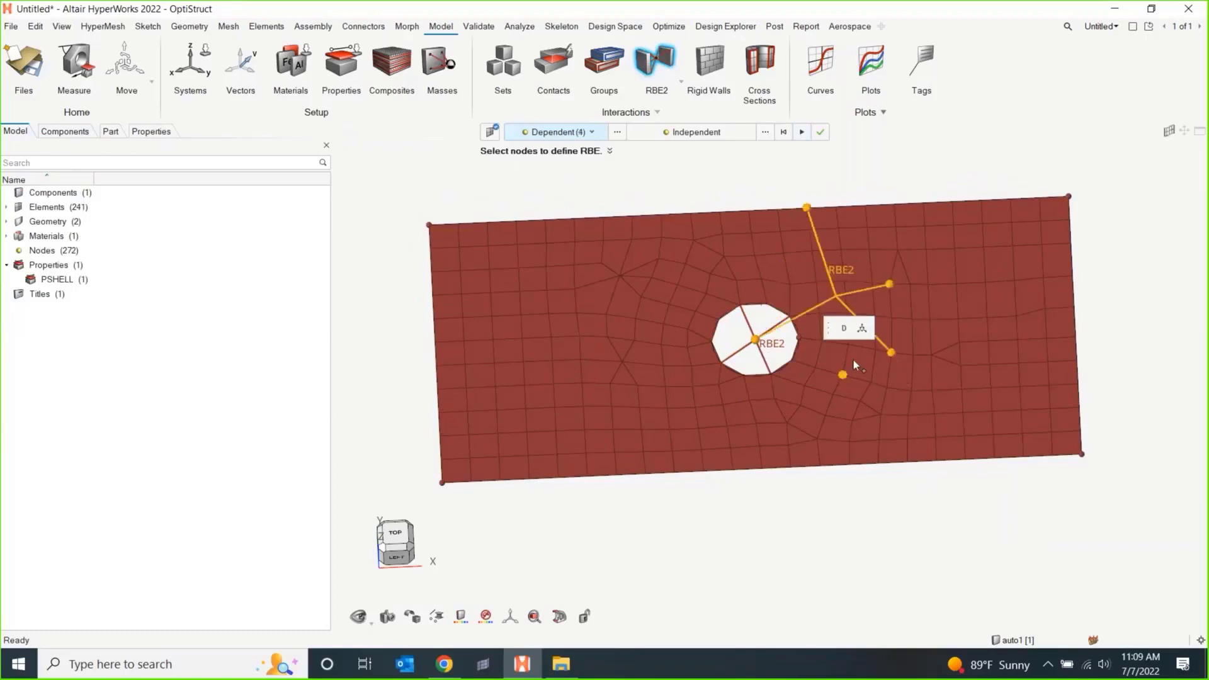
left_click(820, 132)
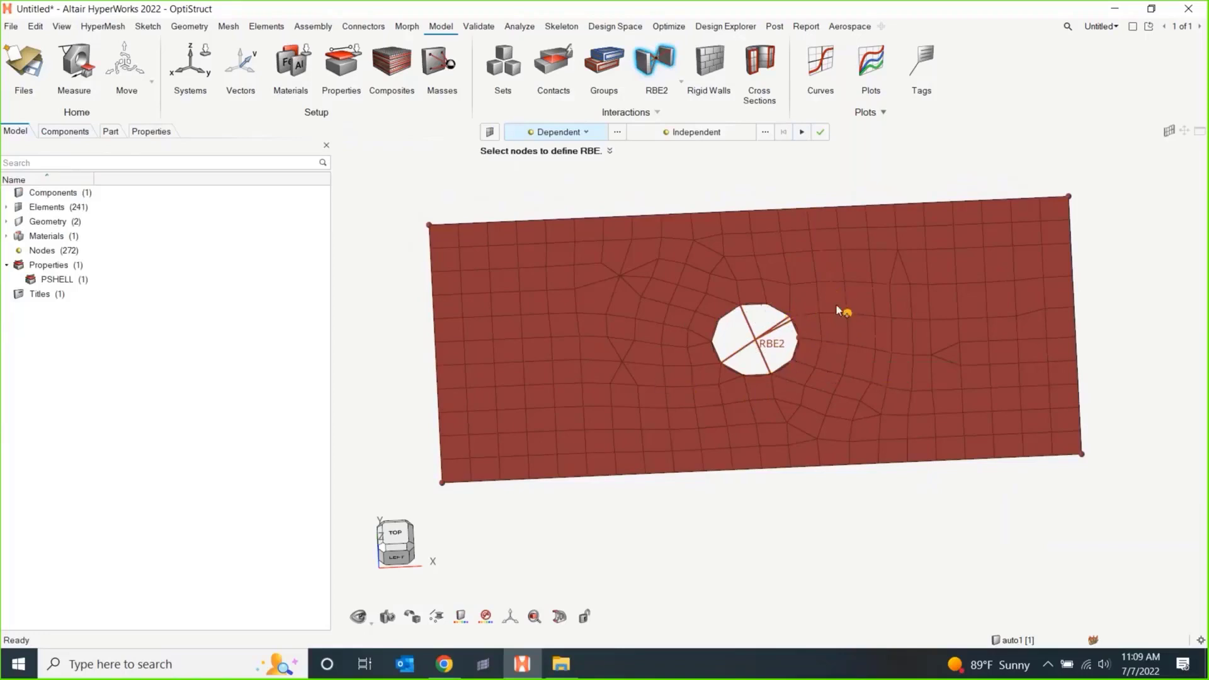
- Create a third RBE2 with three below-right dependents and an independent node above them
left_click(842, 375)
left_click(800, 405)
left_click(906, 415)
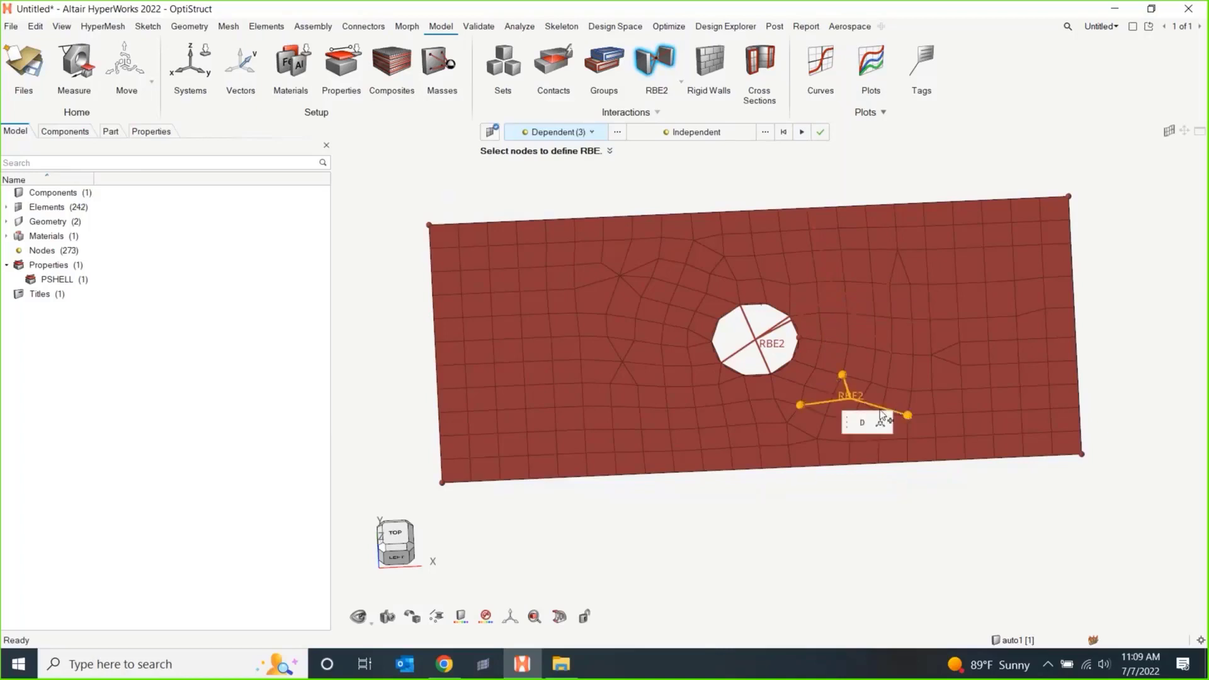
left_click(706, 133)
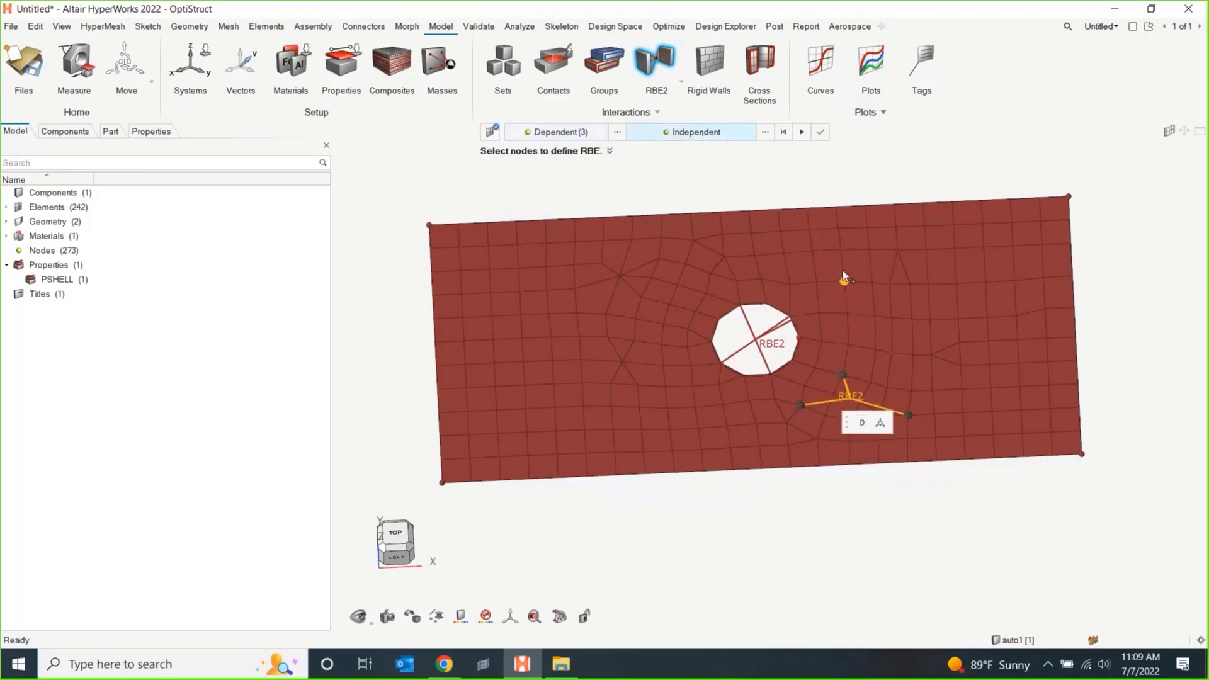
left_click(837, 300)
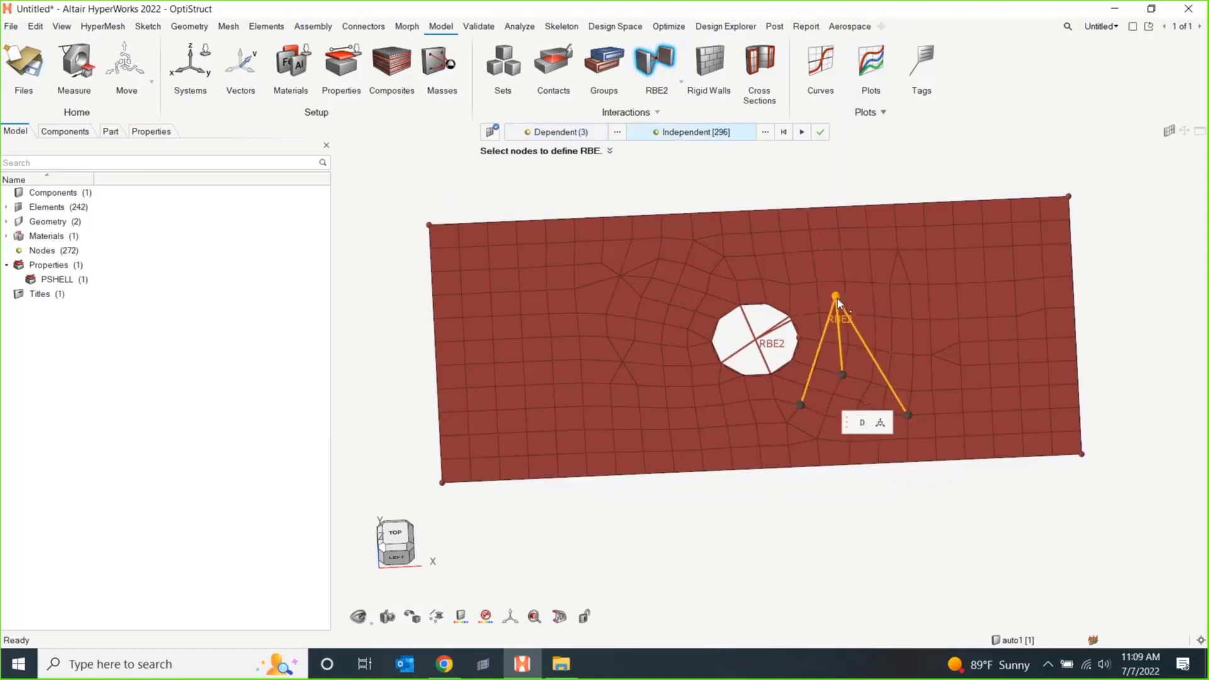
left_click(802, 132)
mouse_move(823, 391)
left_mouse_down("ctrl")
mouse_move(856, 412)
mouse_move(832, 396)
left_mouse_up("ctrl")
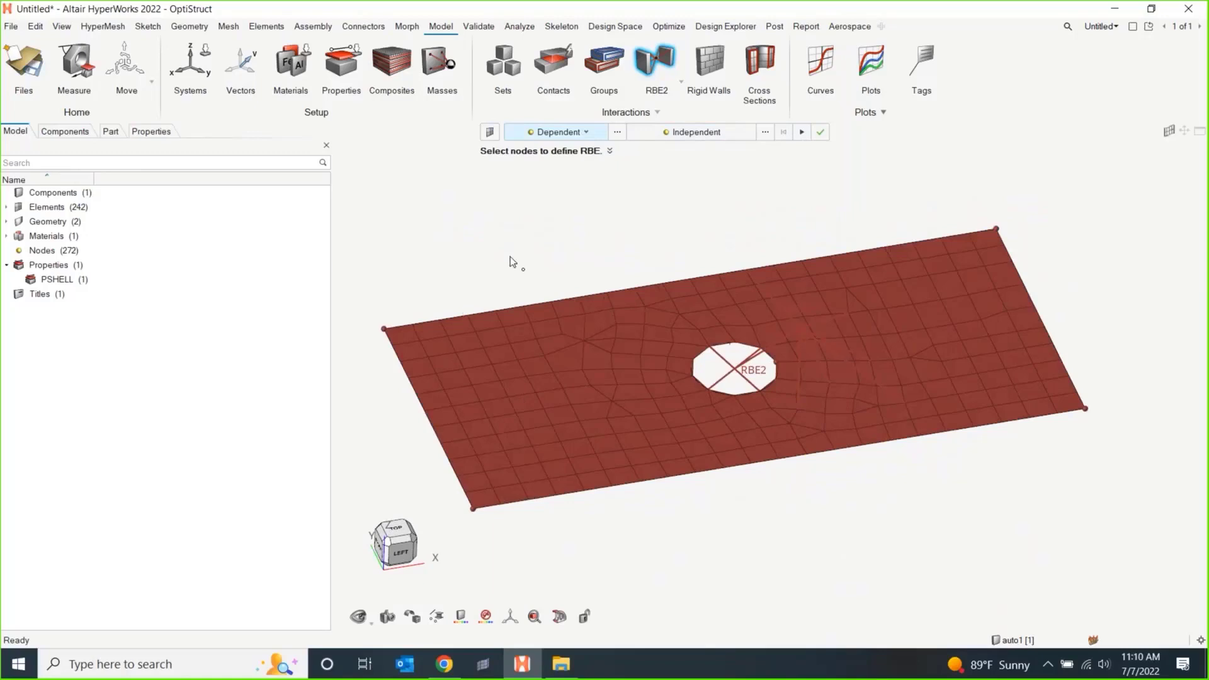
key("Escape")
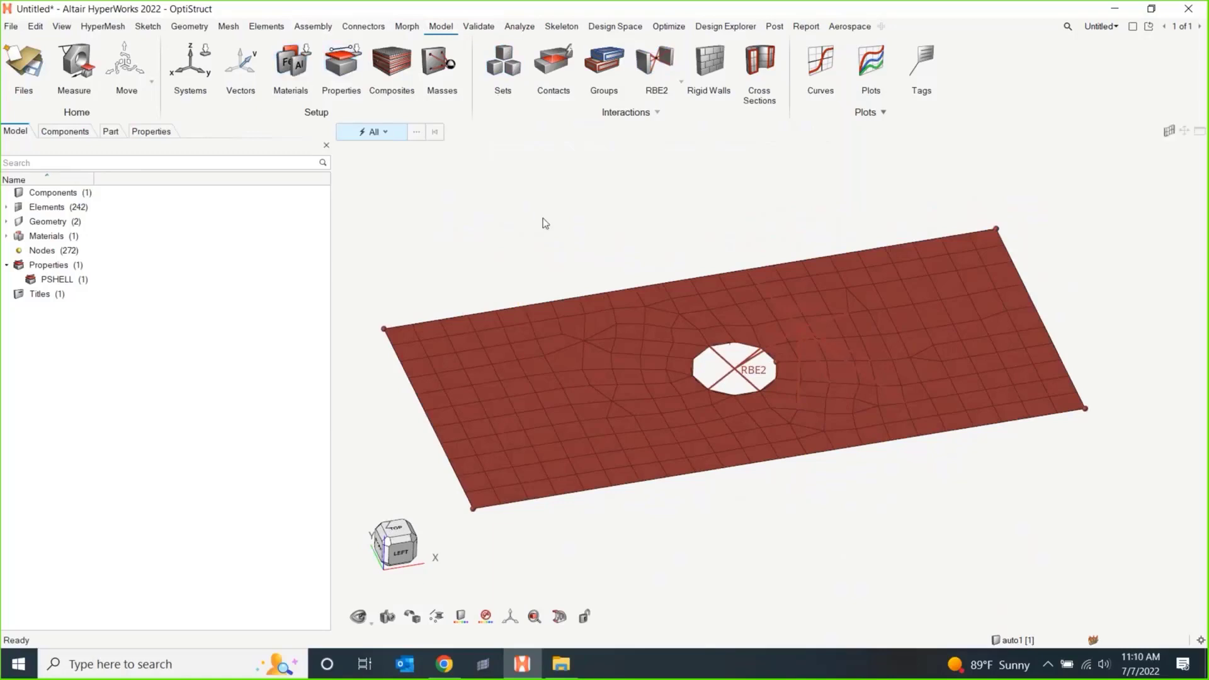
- Pan the plate slightly right and switch to the Validate ribbon
right_click_drag(607, 231, 649, 224, "ctrl")
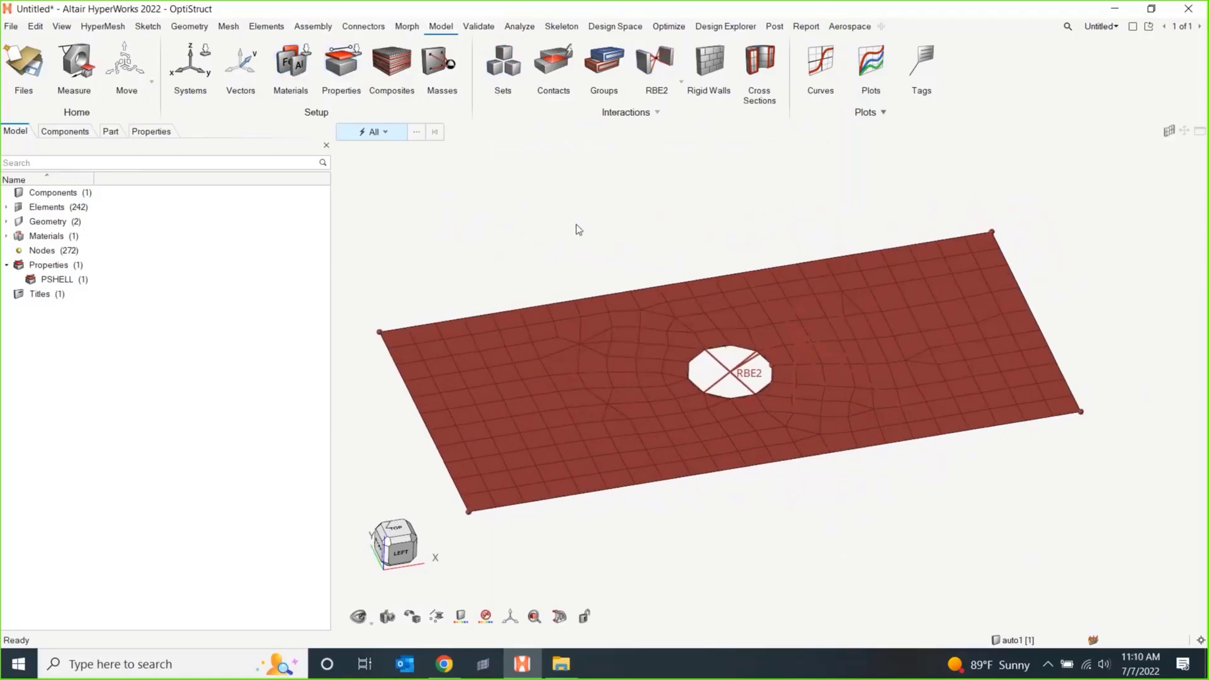
left_click(478, 27)
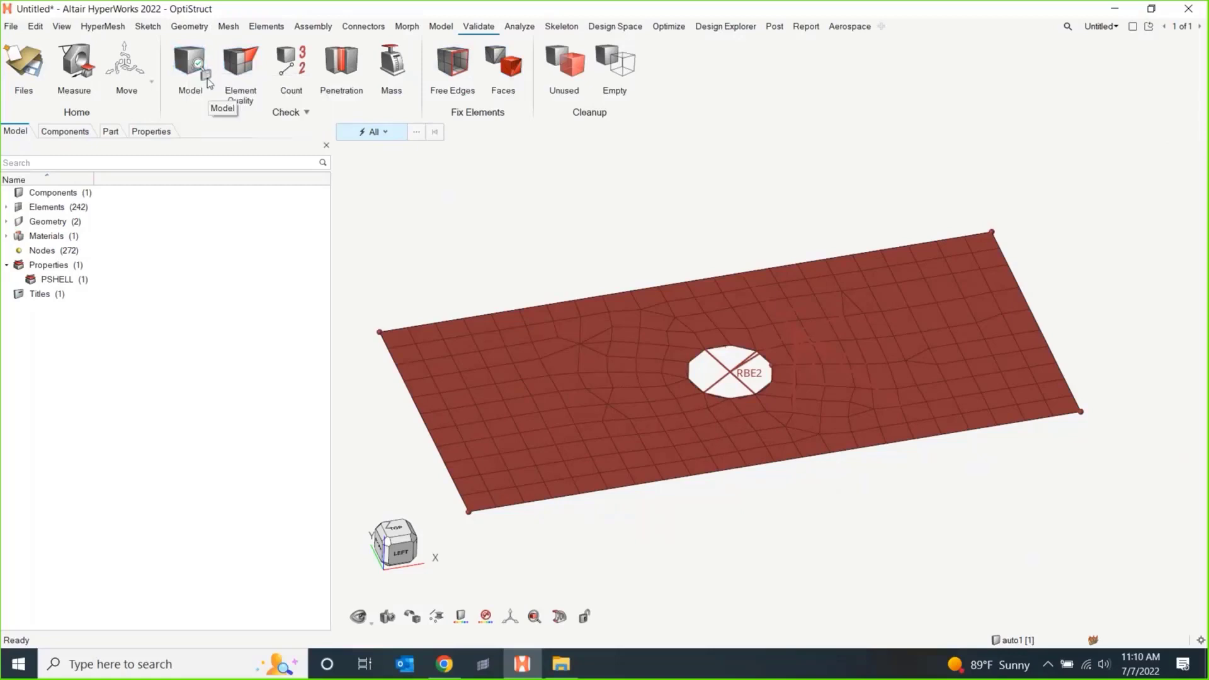
- Run Model Checker with Check Entity set to All, yielding one error and a thickness warning
left_click(191, 66)
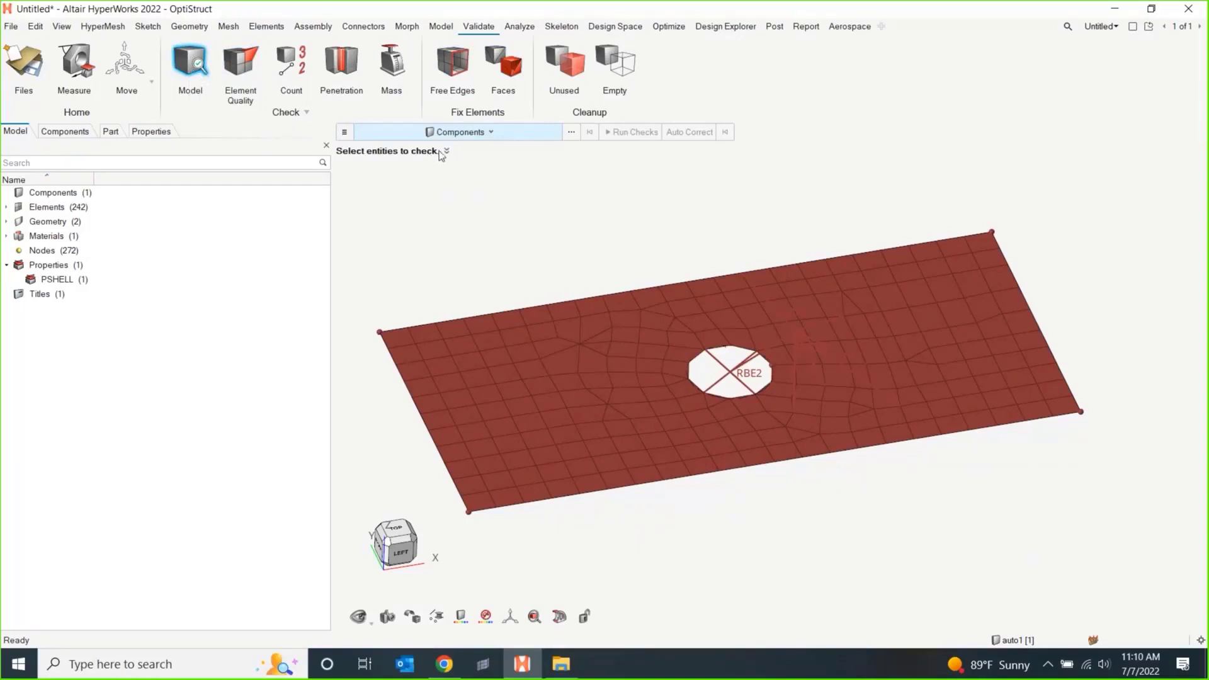
left_click(344, 133)
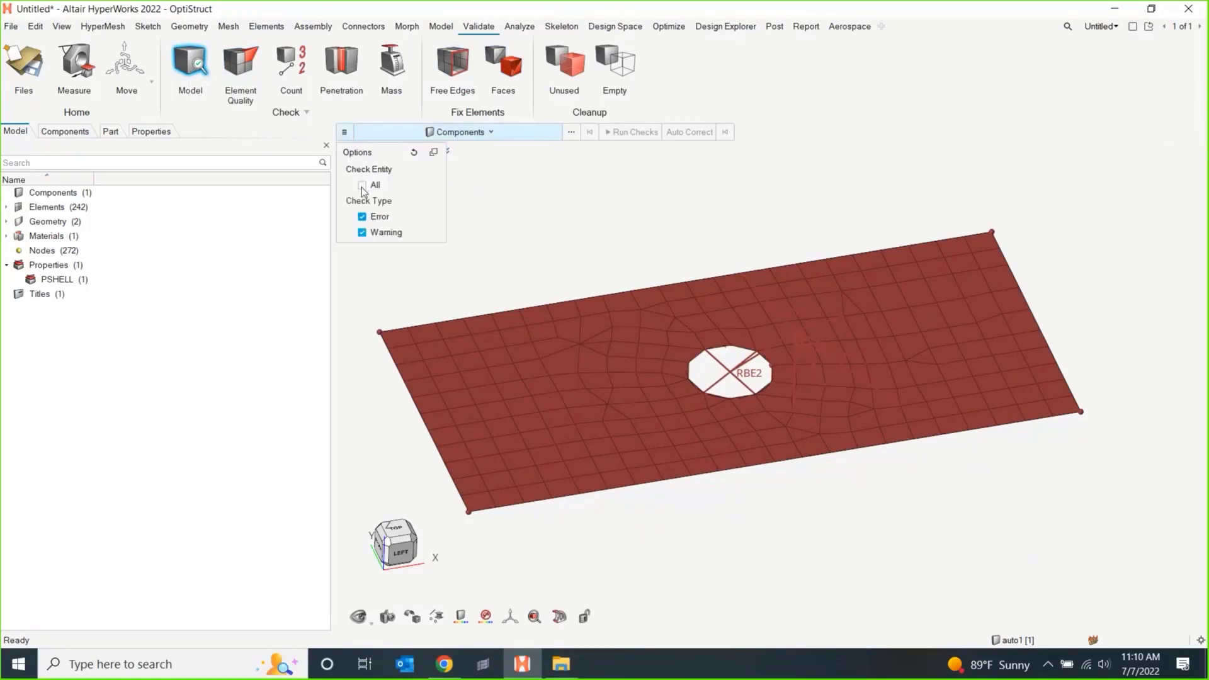
left_click(494, 193)
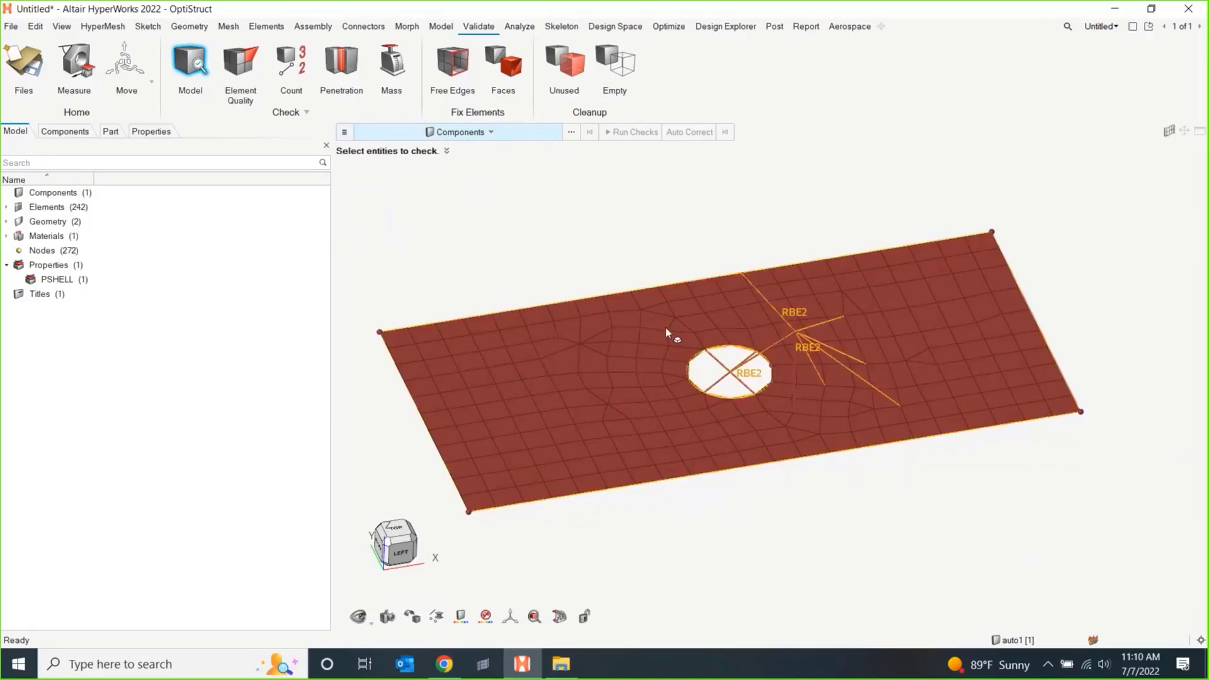
left_click(491, 132)
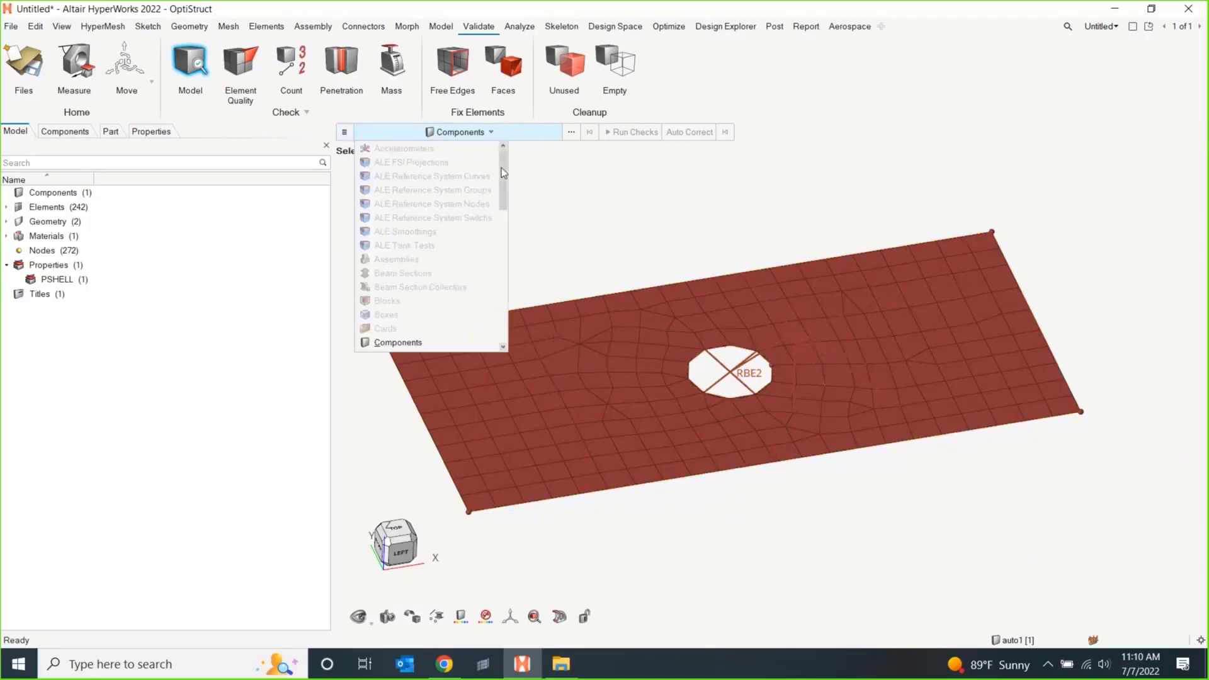
left_click_drag(503, 170, 496, 278)
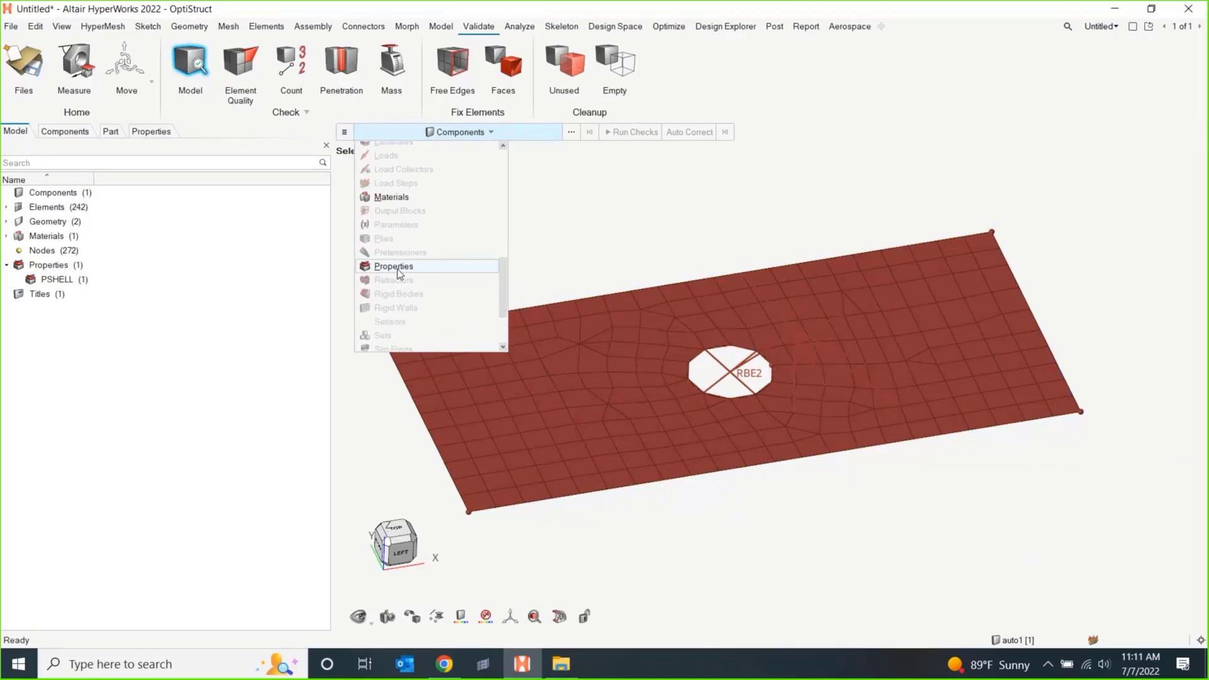
left_click(346, 133)
left_click(362, 185)
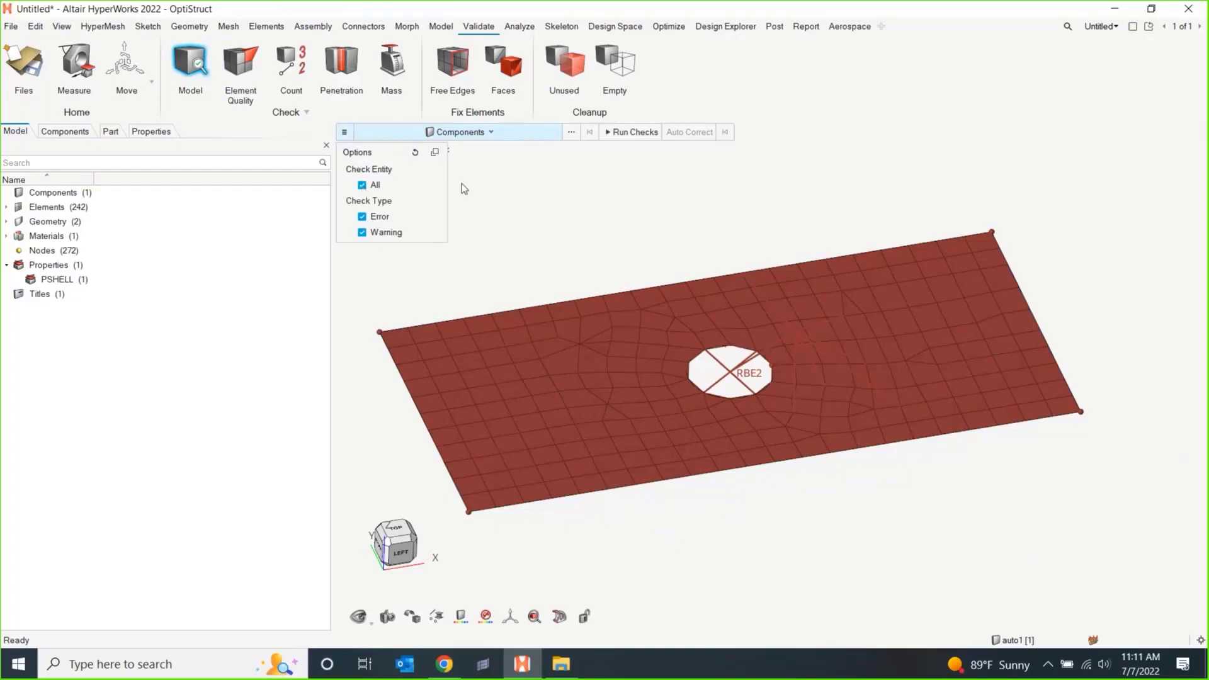
left_click(344, 132)
left_click(633, 136)
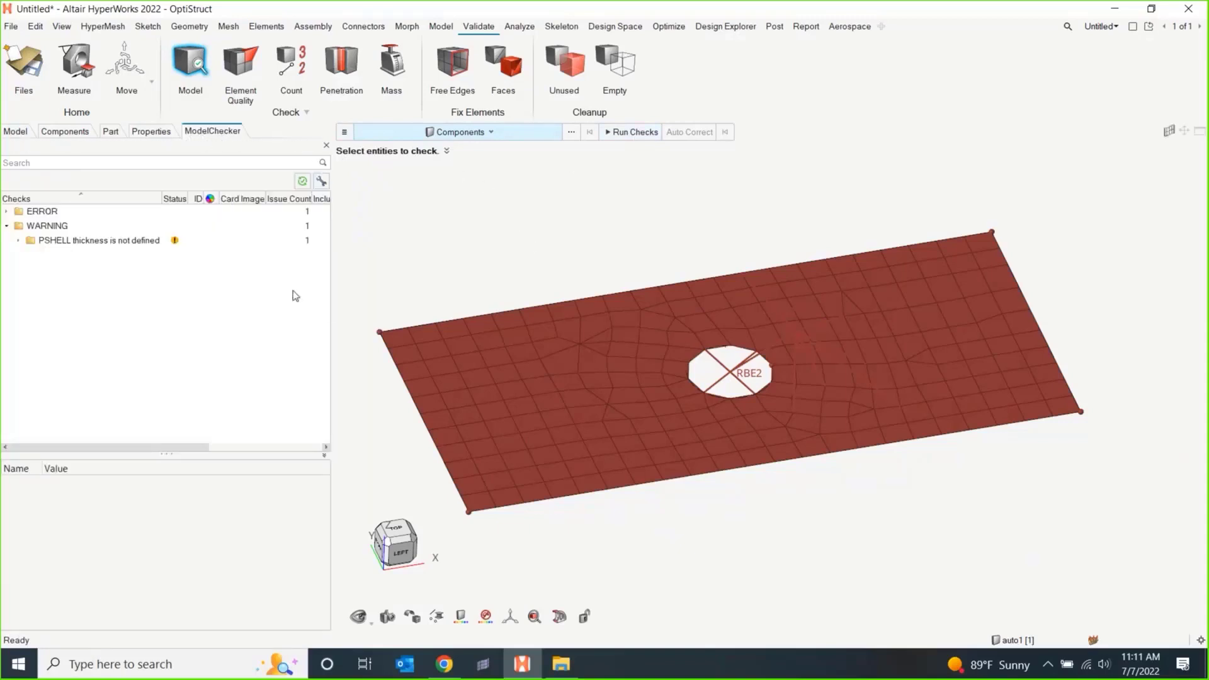
- Widen the results panel, expand ERROR and the PSHELL warning, and inspect the Shell property
left_click_drag(331, 275, 570, 287)
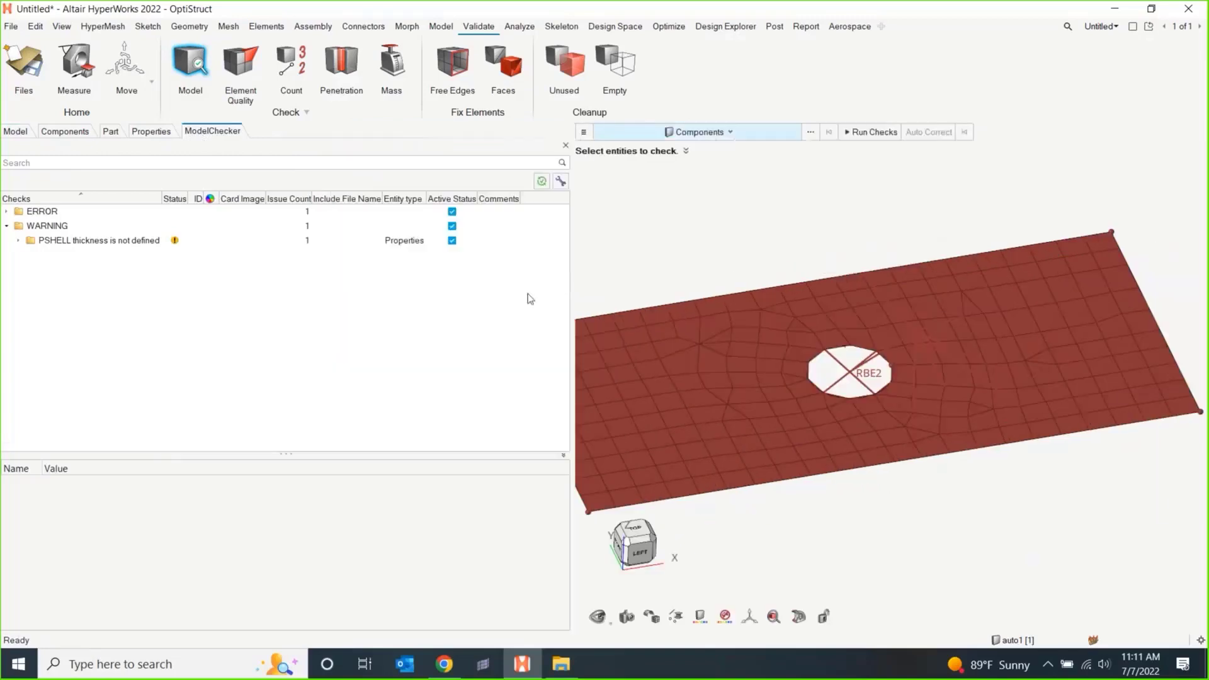
left_click(6, 211)
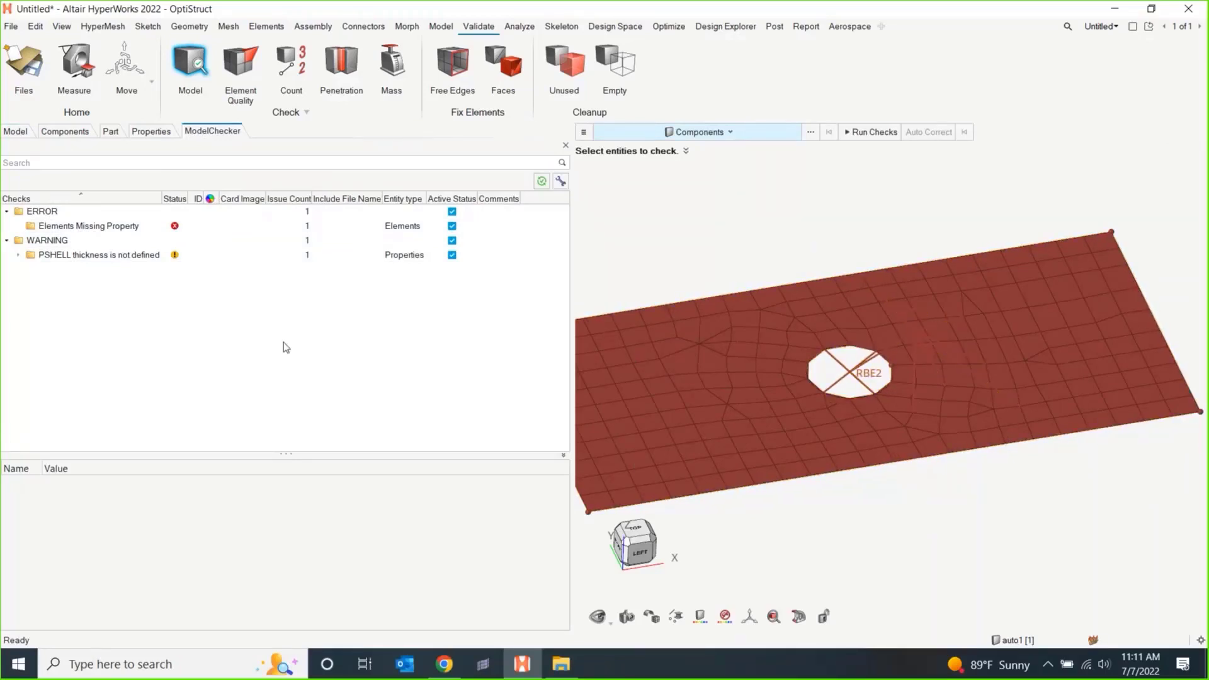
left_click(17, 254)
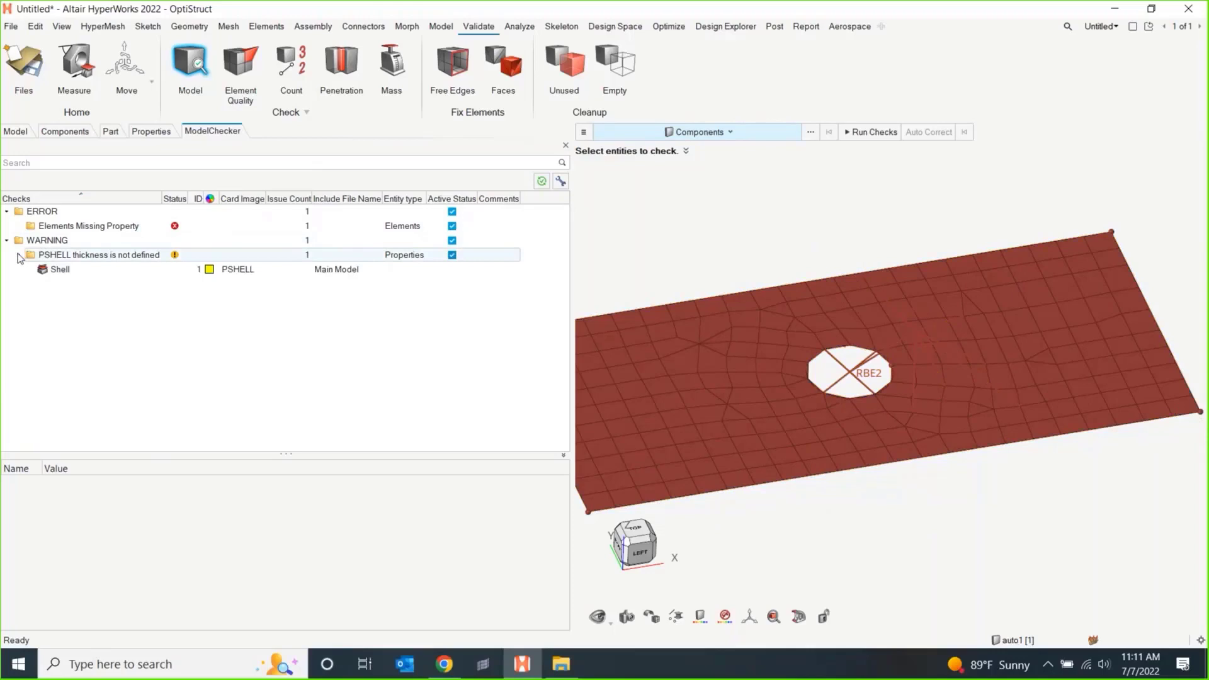
left_click(61, 269)
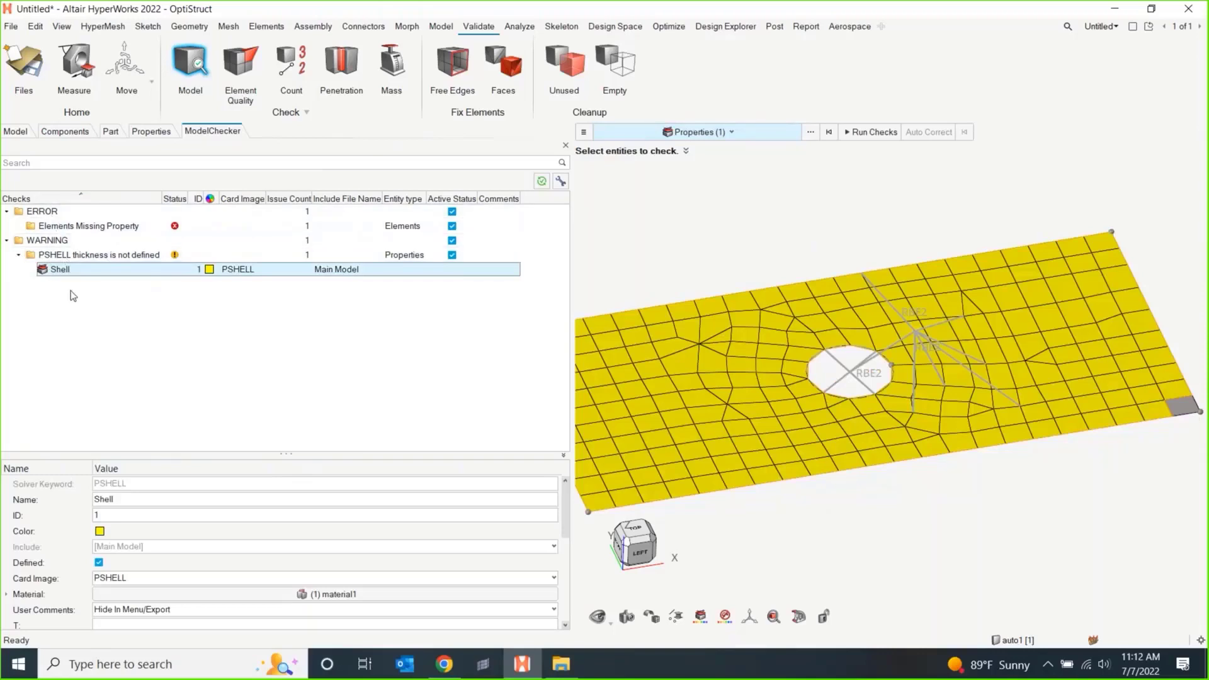
left_click(64, 227)
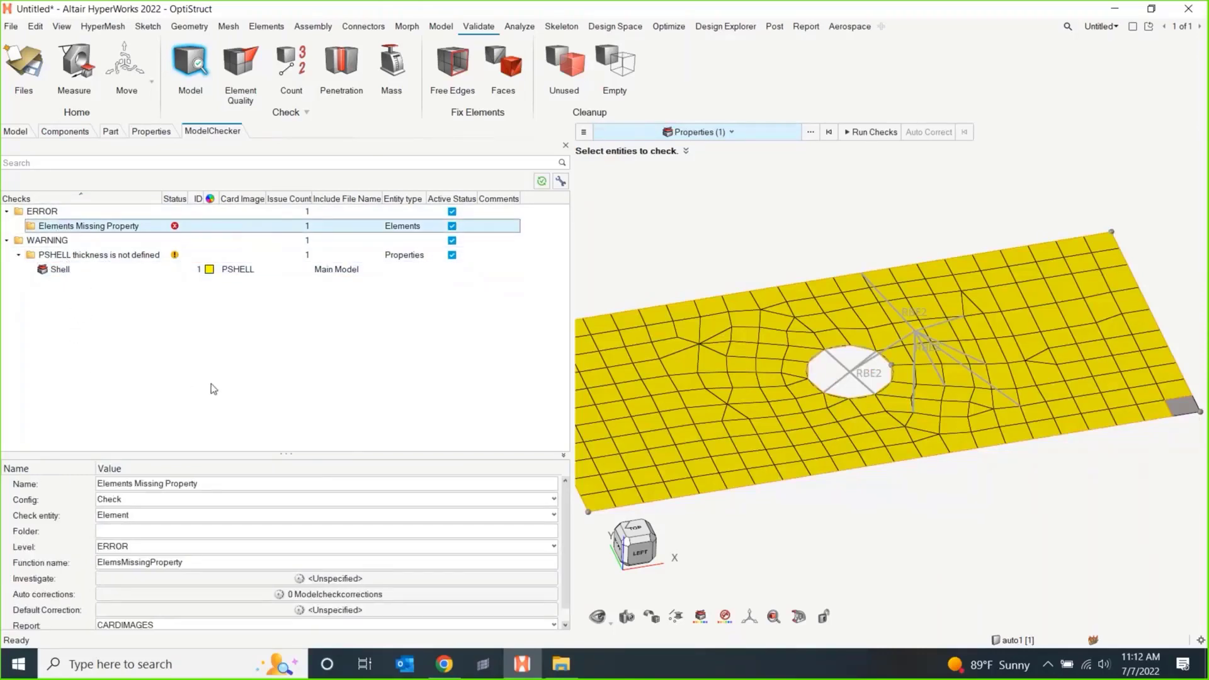
scroll(296, 507, "down", 1)
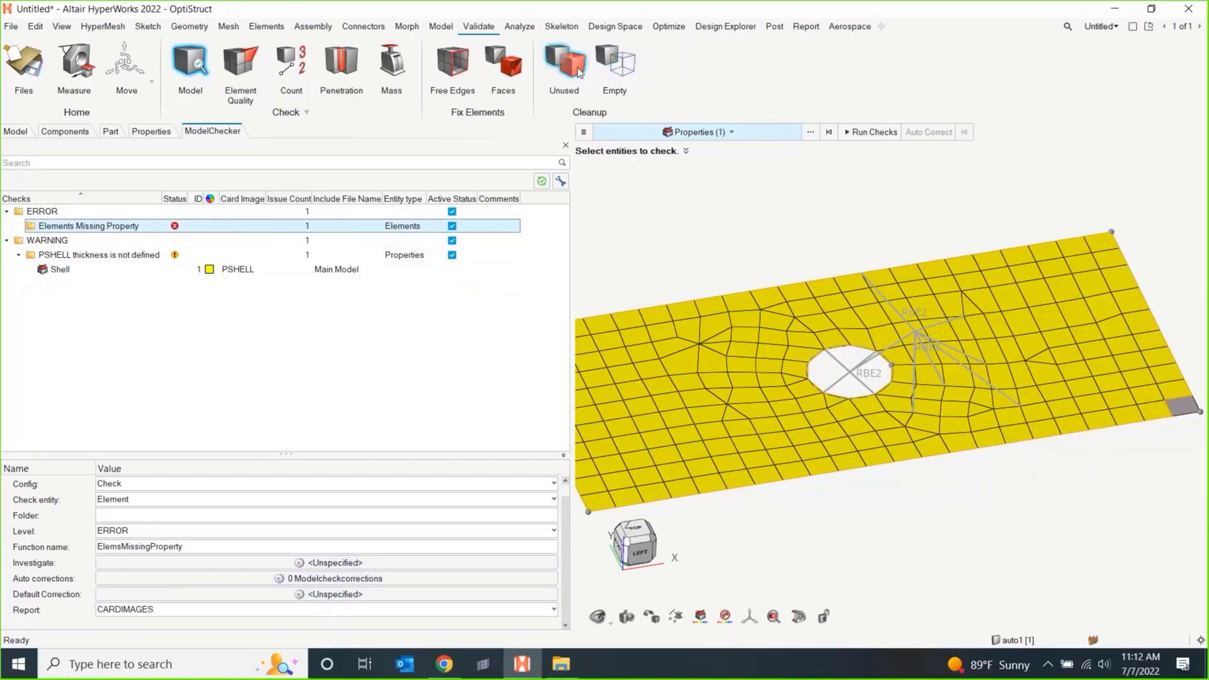
left_click(271, 377)
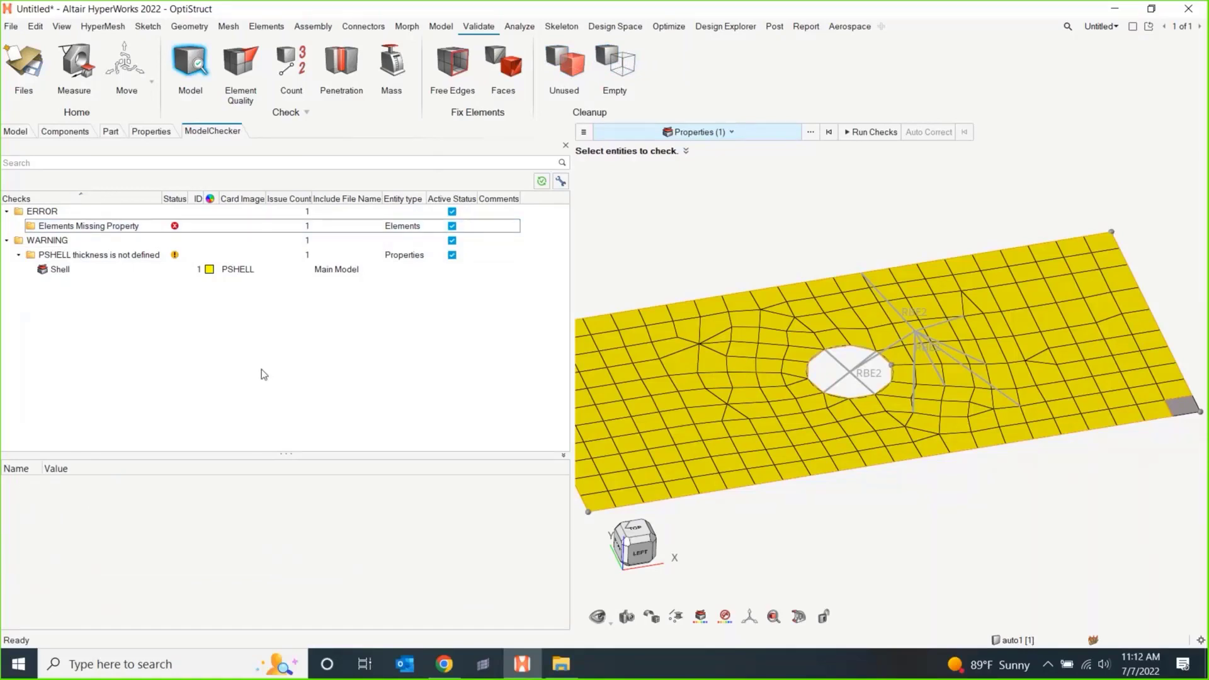
- Clear the previous check results, show all checks and widen the panel
right_click(92, 305)
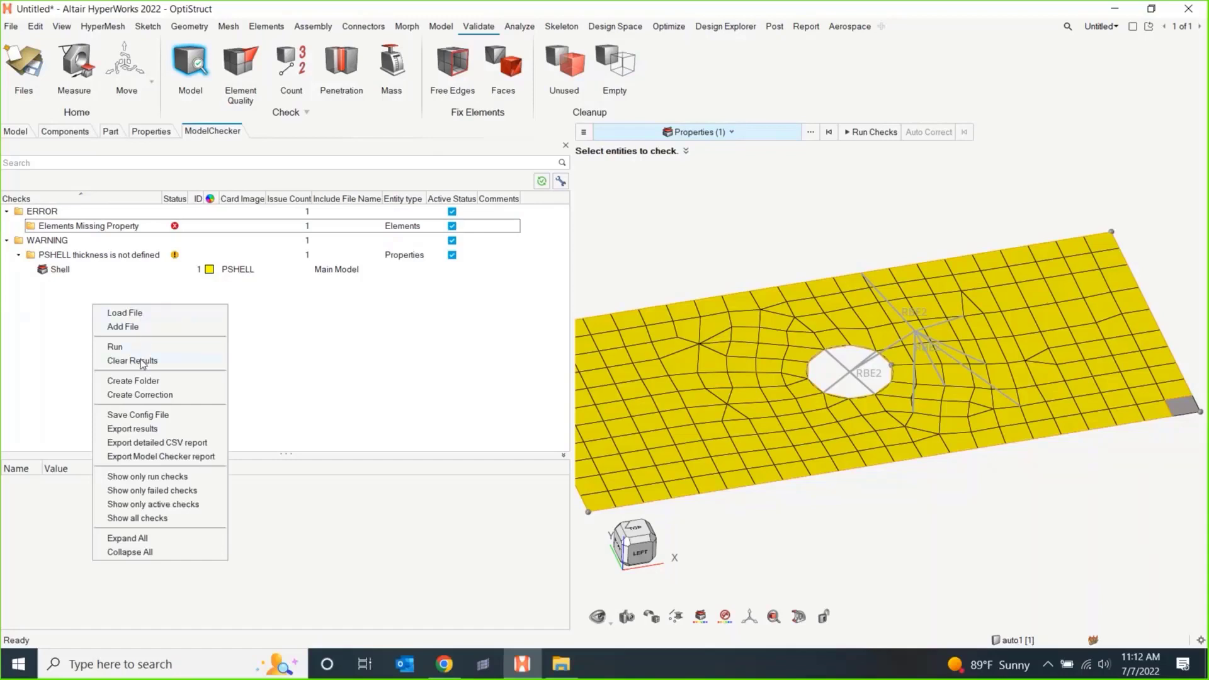
left_click(141, 360)
right_click(125, 316)
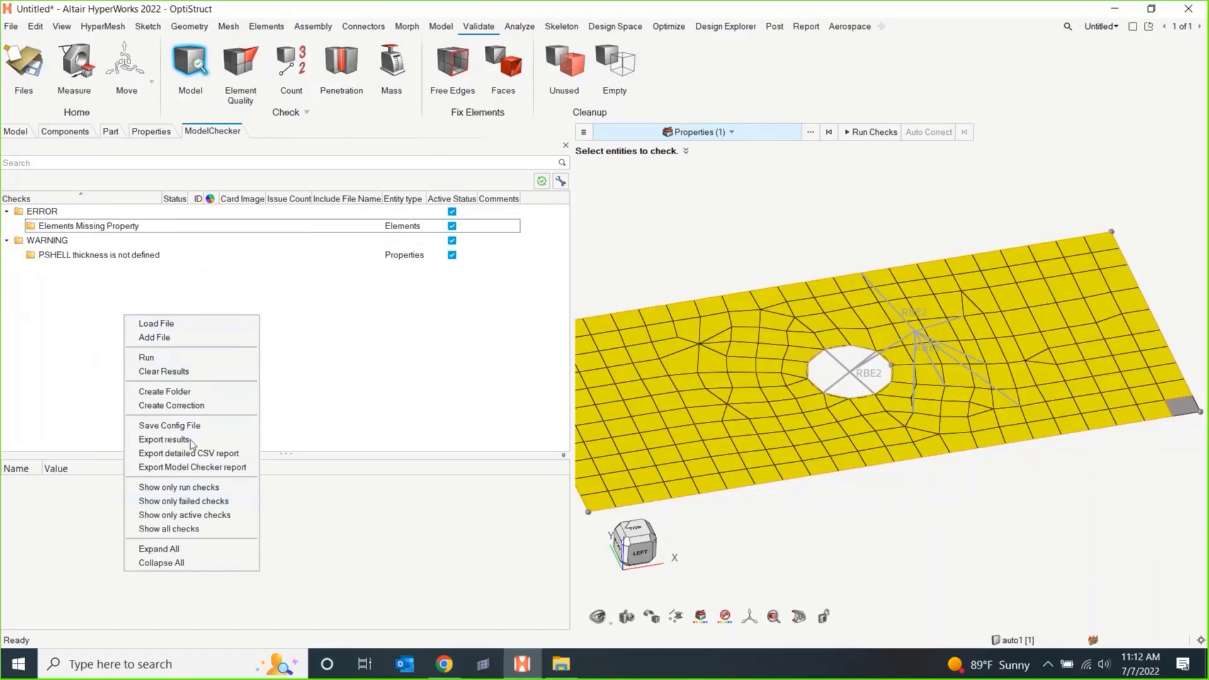
left_click(182, 530)
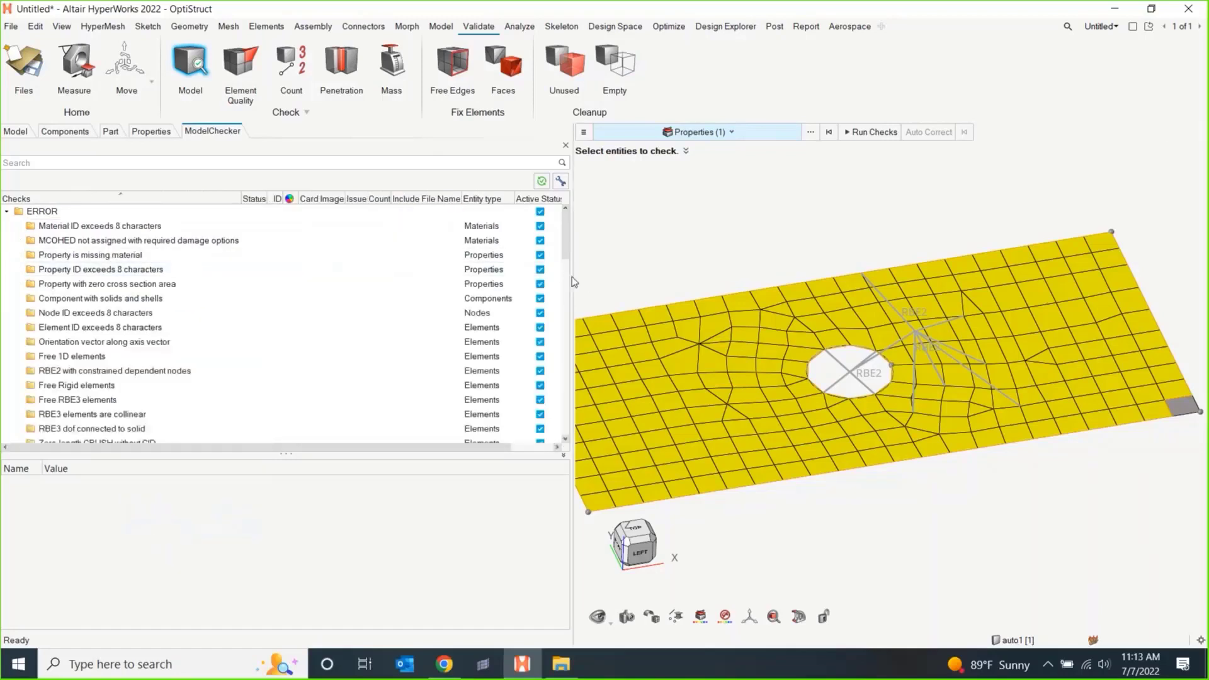
left_click_drag(572, 277, 615, 277)
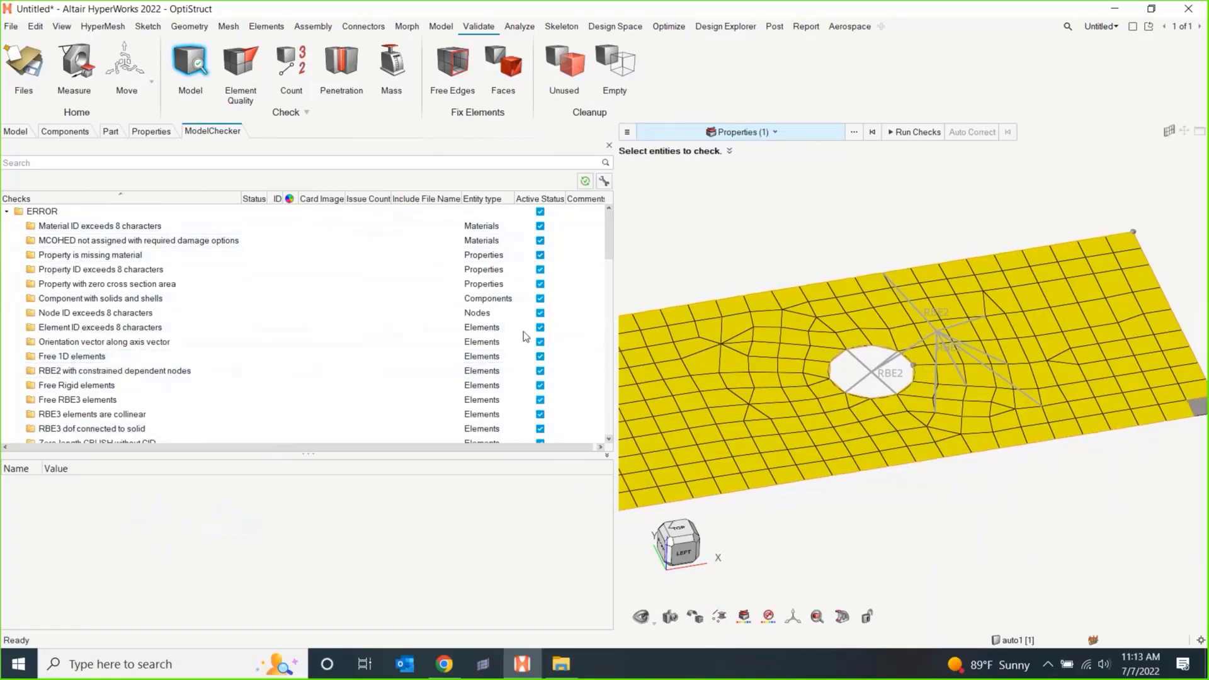
- Review the RBE2 with constrained dependent nodes check settings and scroll through the checks
left_click(80, 370)
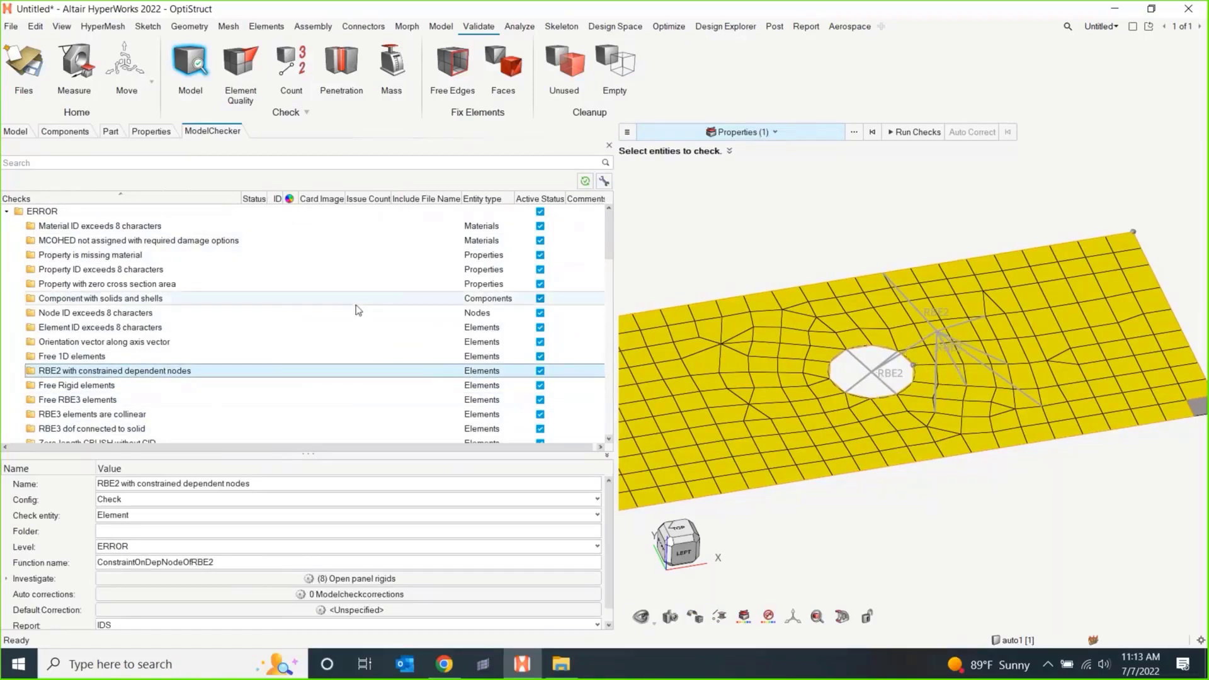
scroll(358, 309, "down", 2)
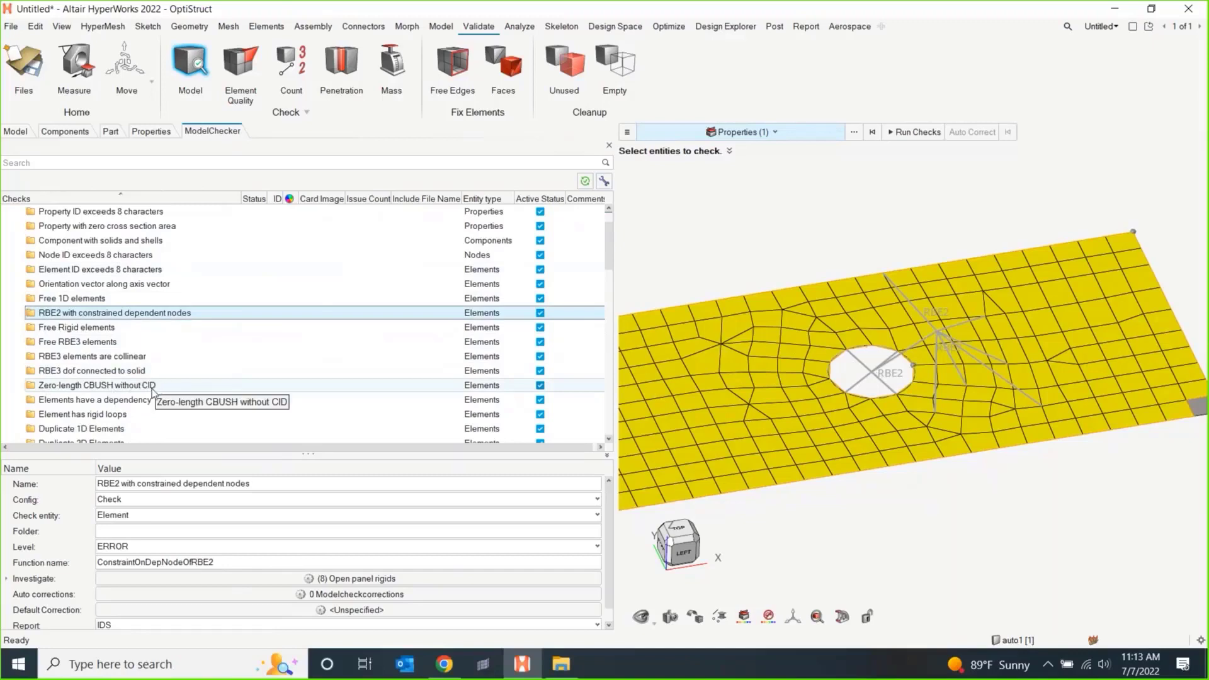
scroll(149, 385, "down", 3)
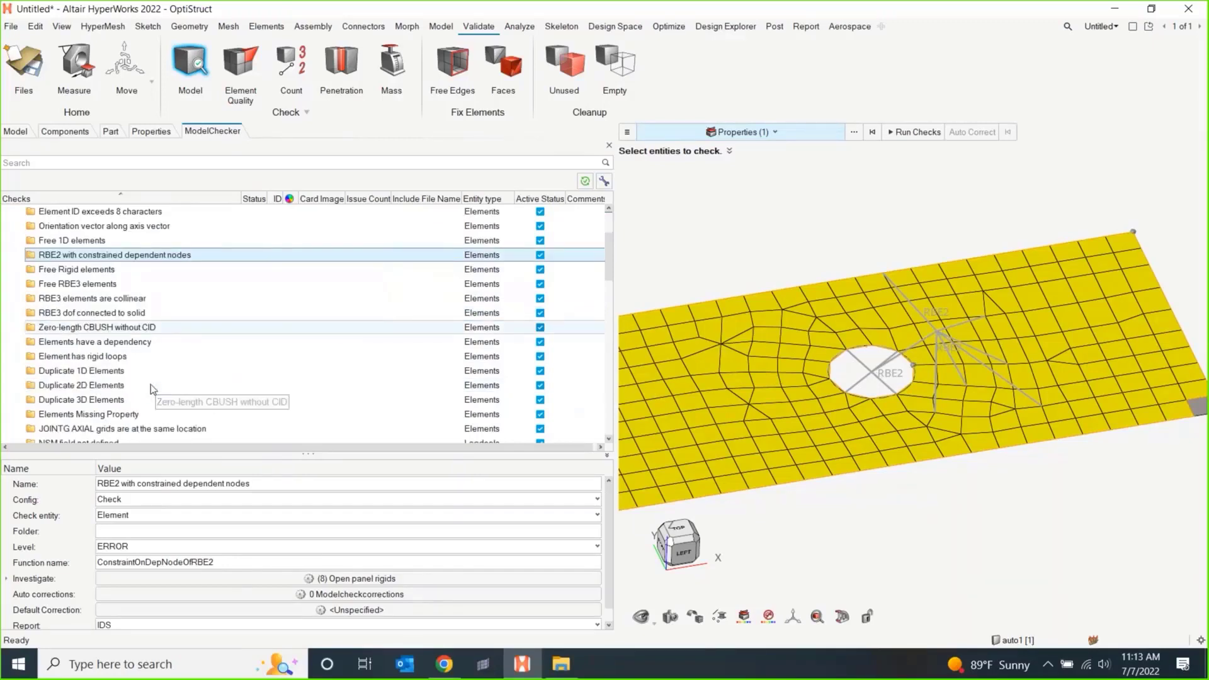
- Show the Duplicate 1D Elements check settings and scroll the list down to the WARNING checks
left_click(103, 313)
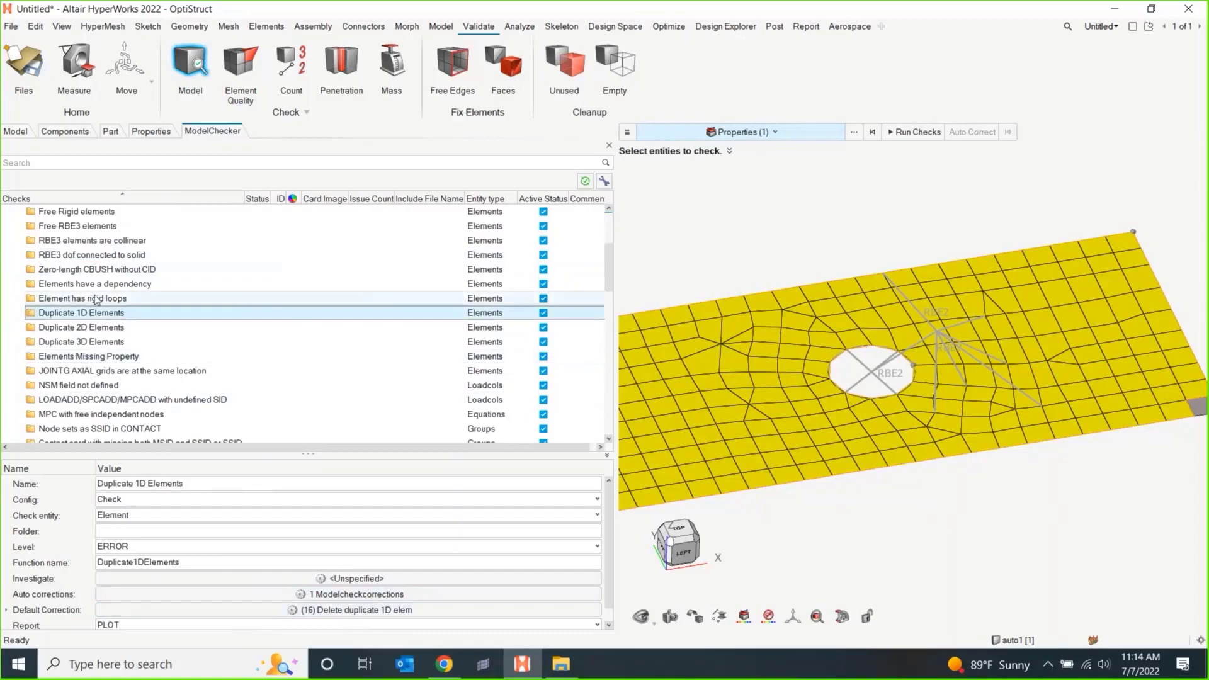
scroll(70, 424, "down", 3)
scroll(69, 423, "down", 2)
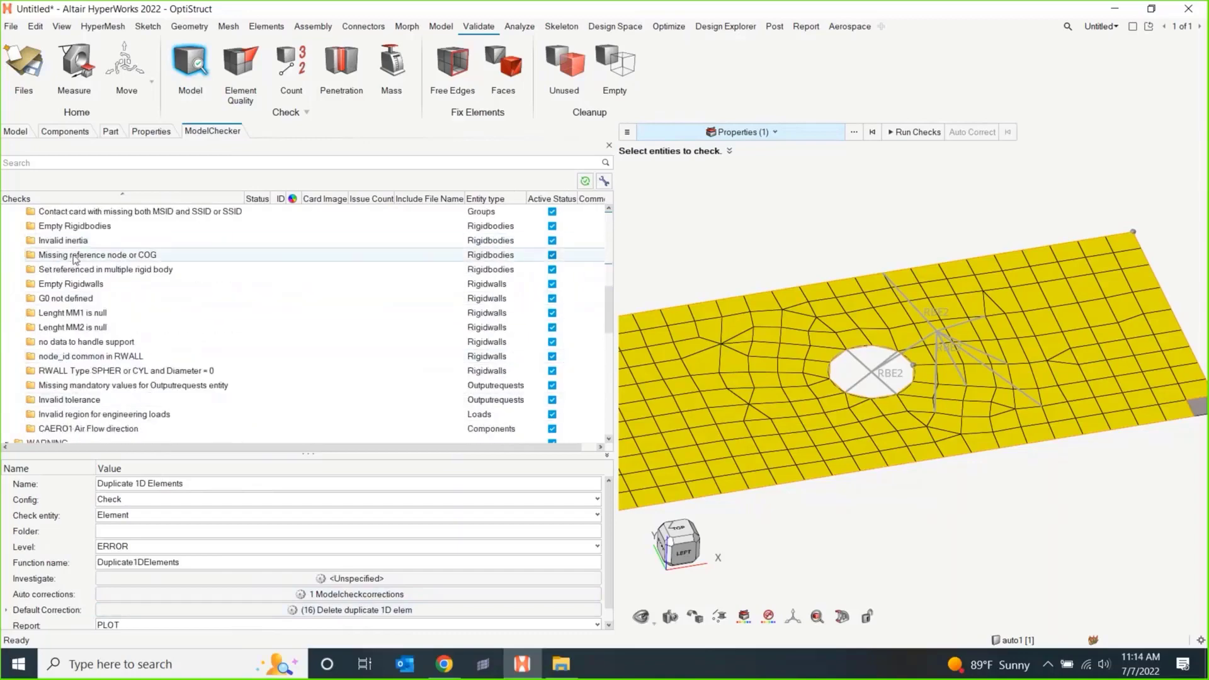
scroll(126, 328, "up", 5)
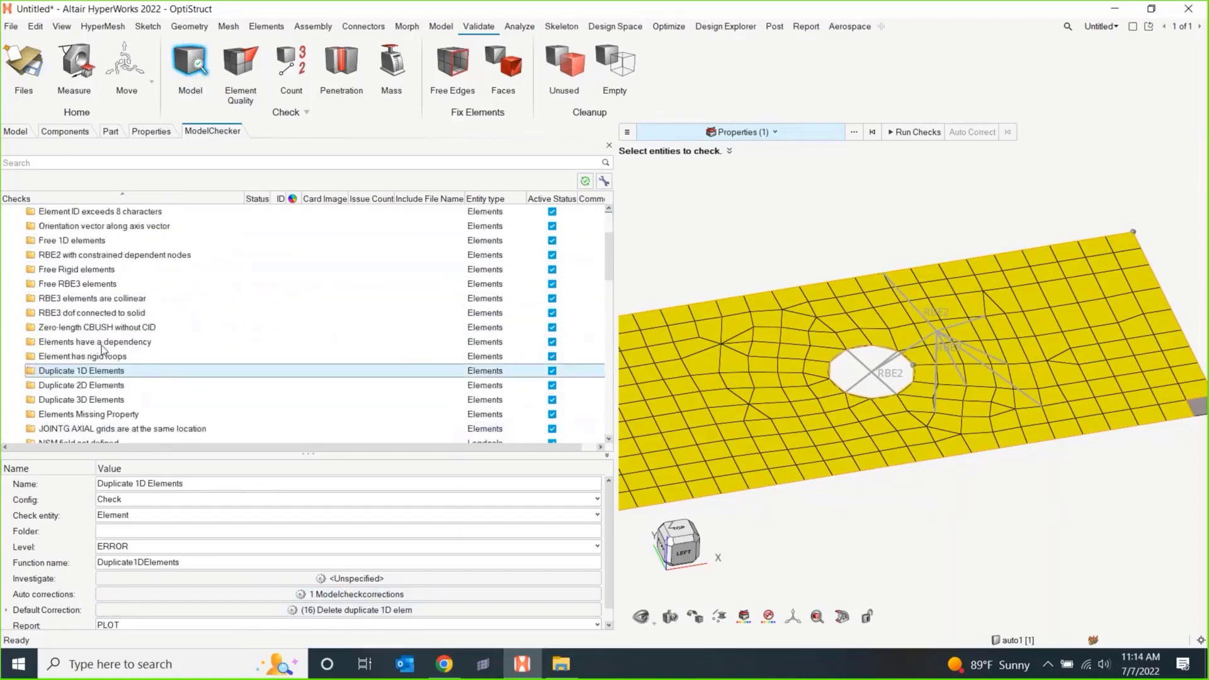
scroll(177, 296, "down", 6)
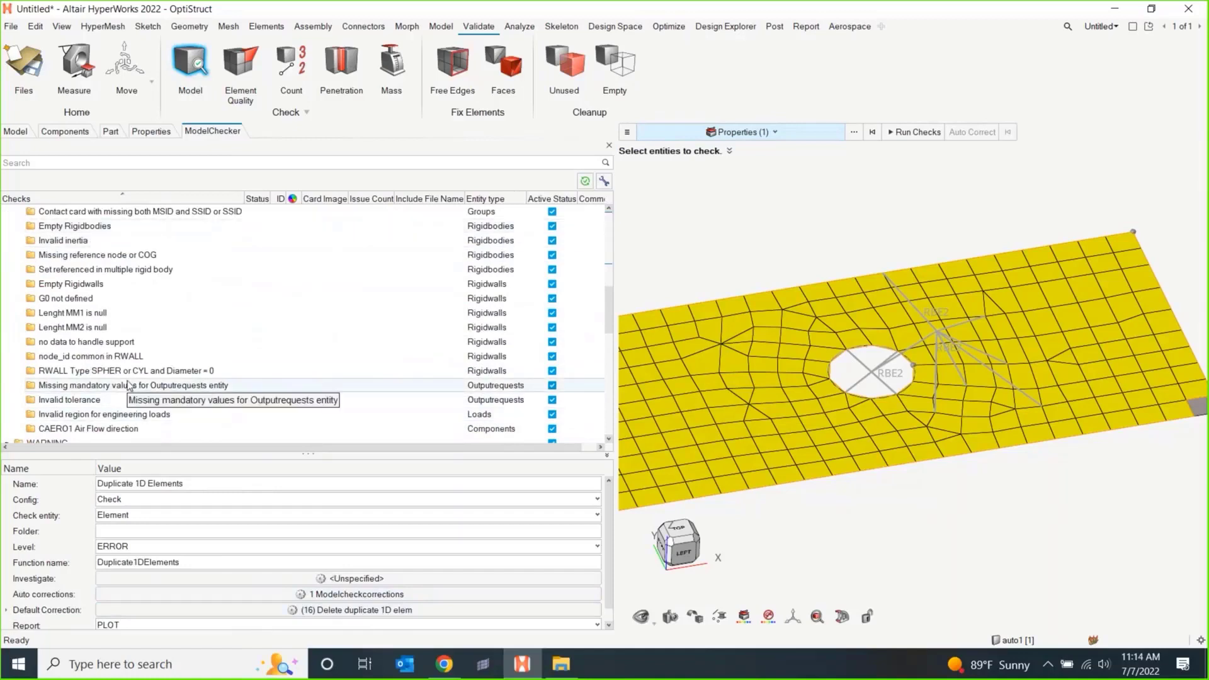
scroll(124, 375, "down", 4)
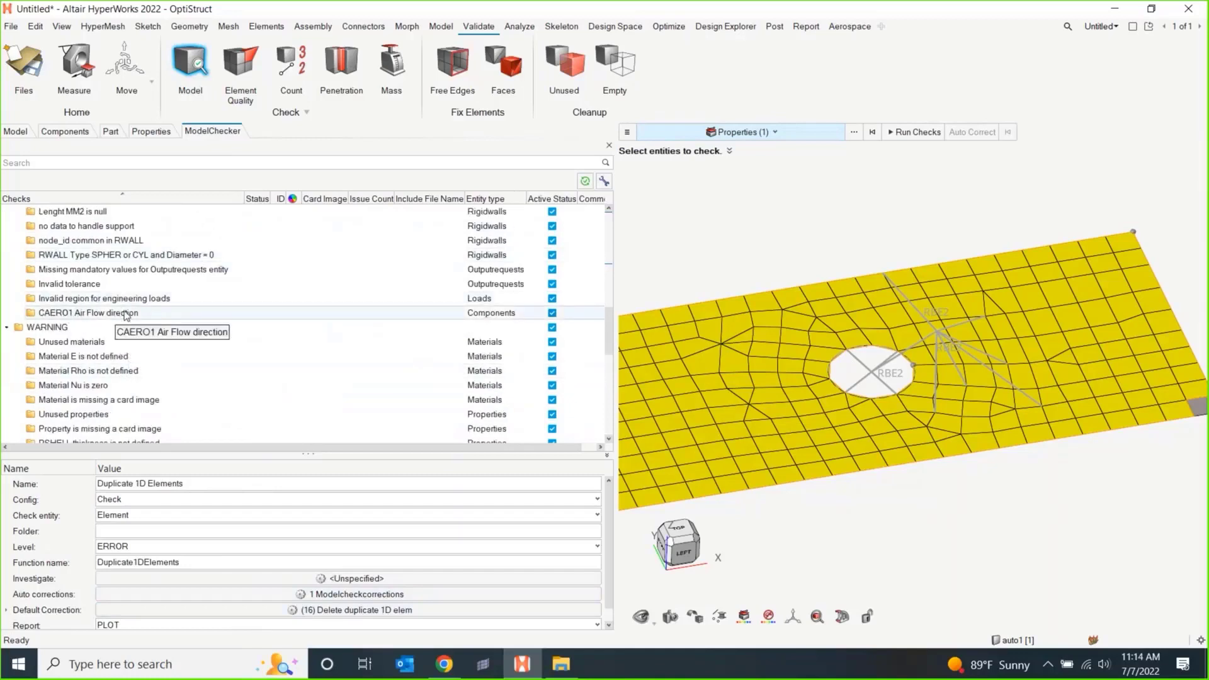
- Expand the INFO group to list checks like Component does not have a property
scroll(123, 371, "down", 4)
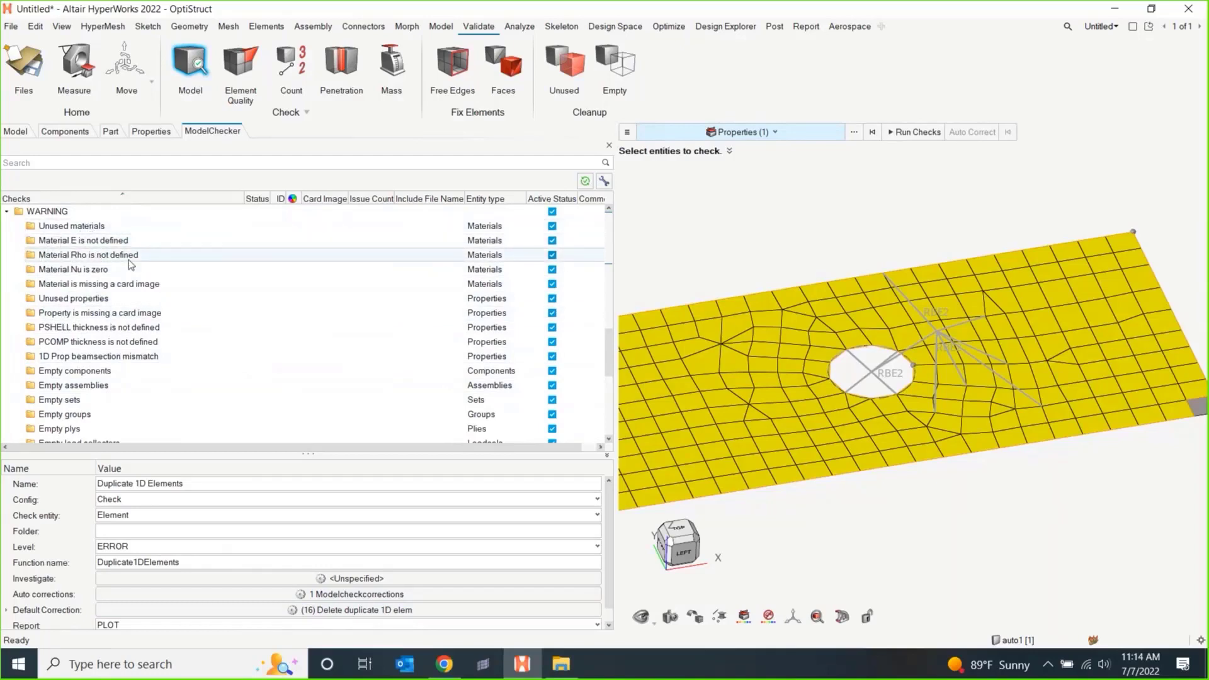
scroll(154, 364, "down", 10)
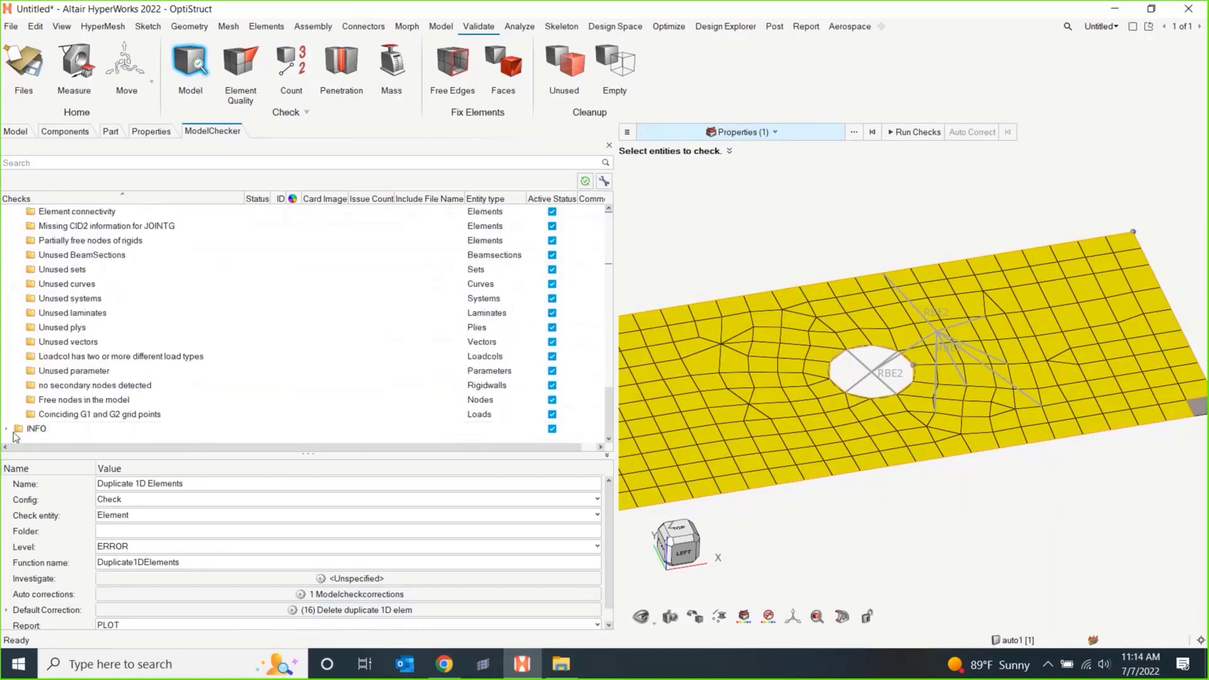
left_click(7, 429)
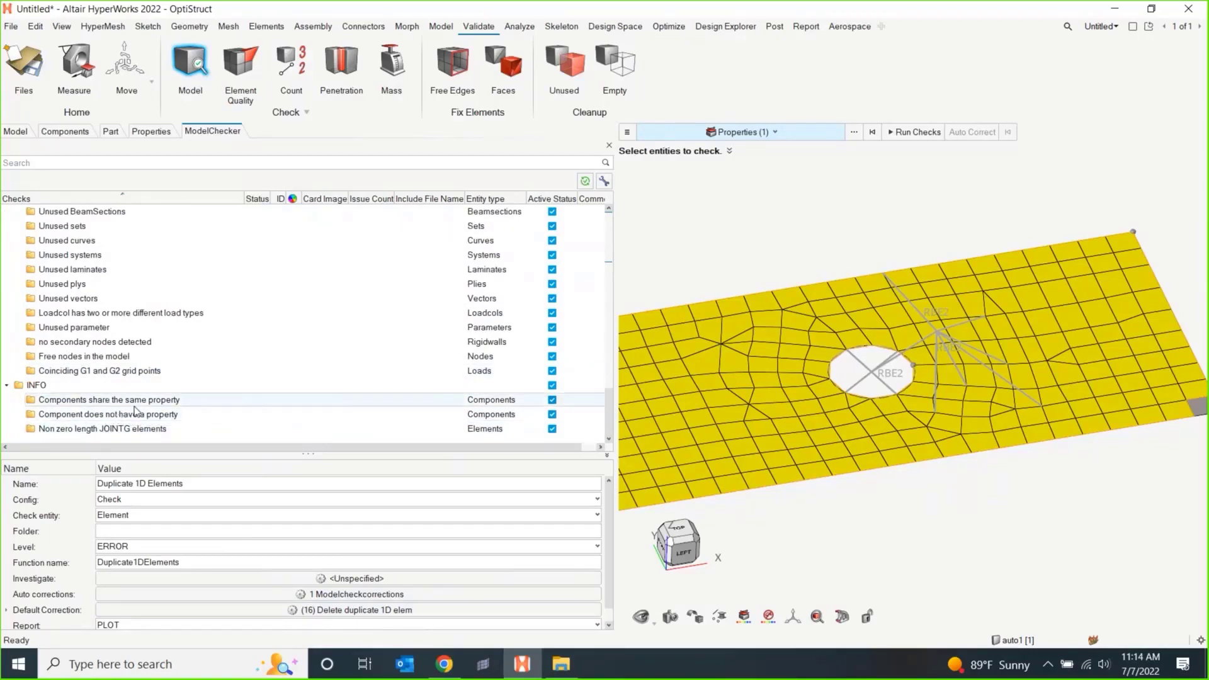
scroll(177, 410, "up", 10)
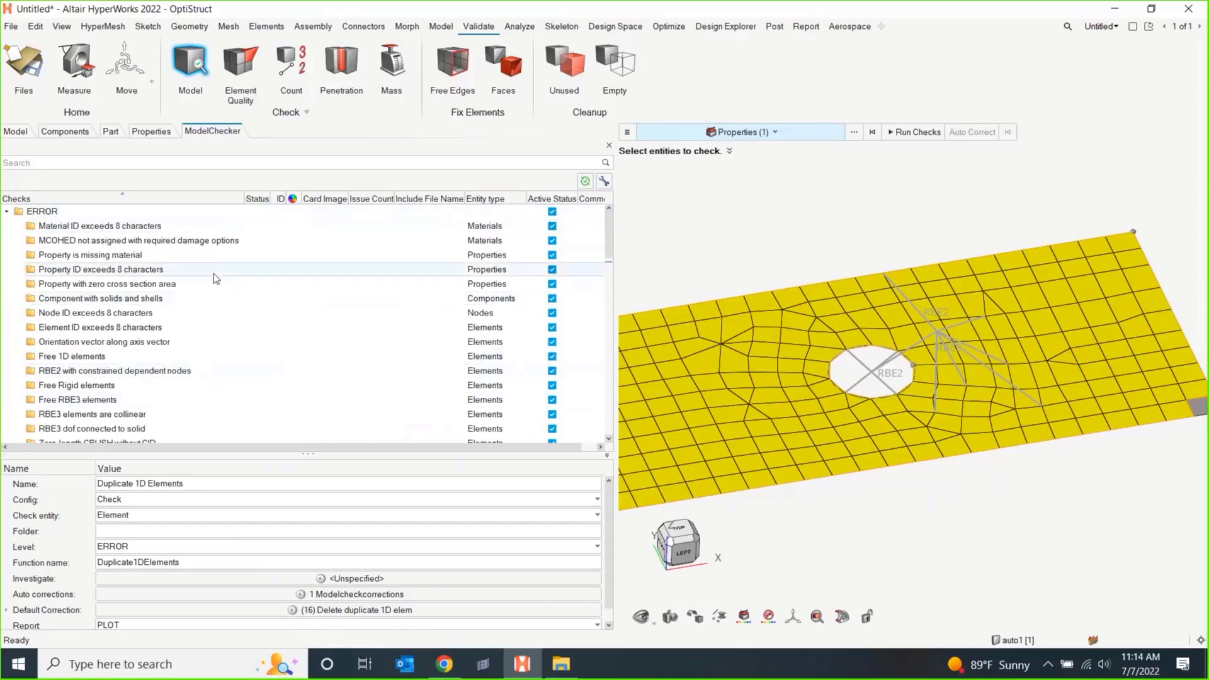
- Collapse the ERROR, WARNING and INFO check groups
left_click(7, 212)
left_click(6, 226)
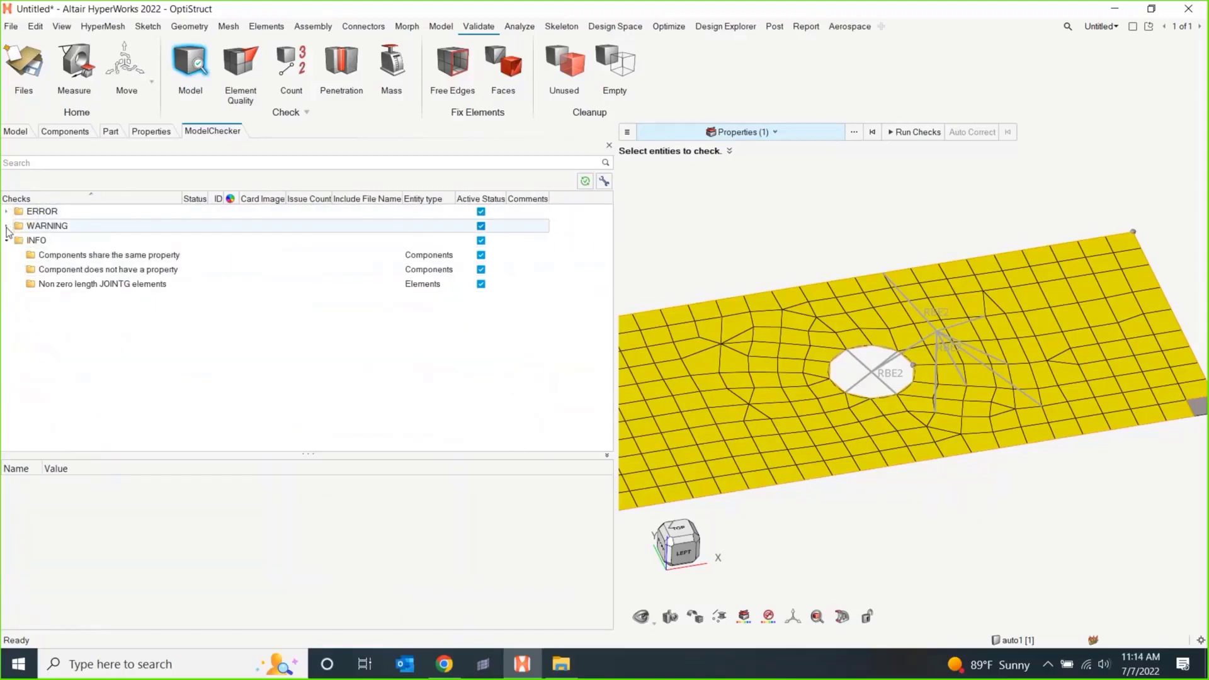
left_click(6, 241)
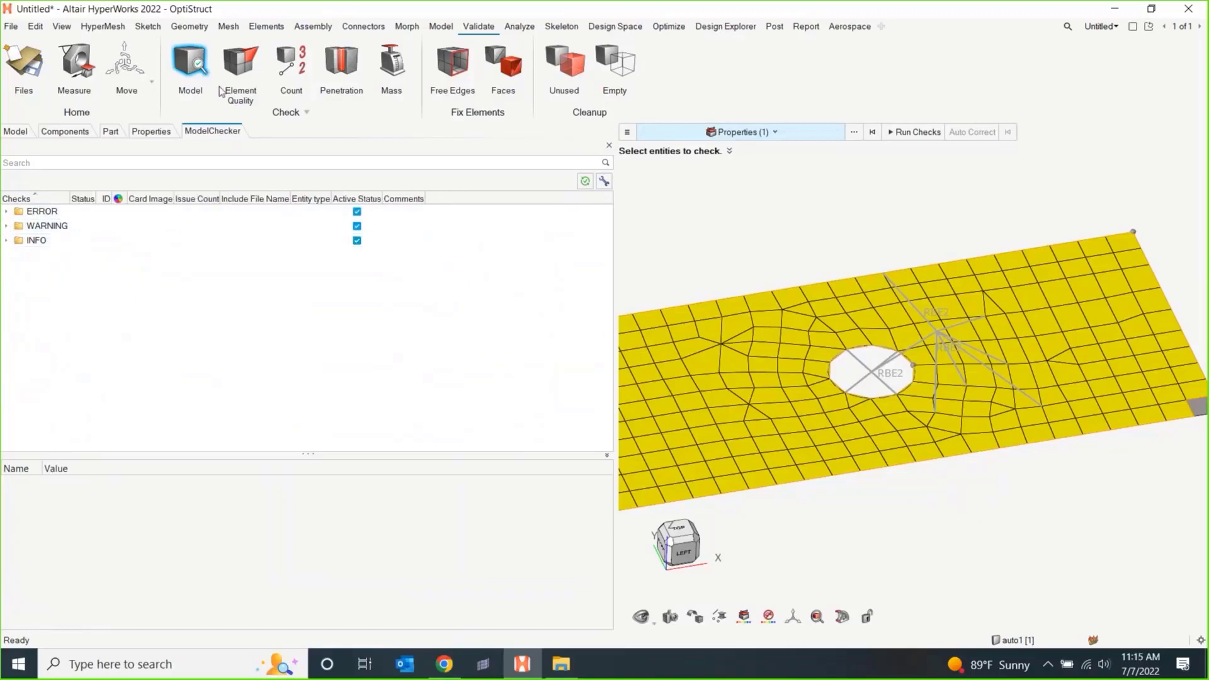
- Change the solver interface to Abaqus (Standard3D) from the File menu
left_click(12, 26)
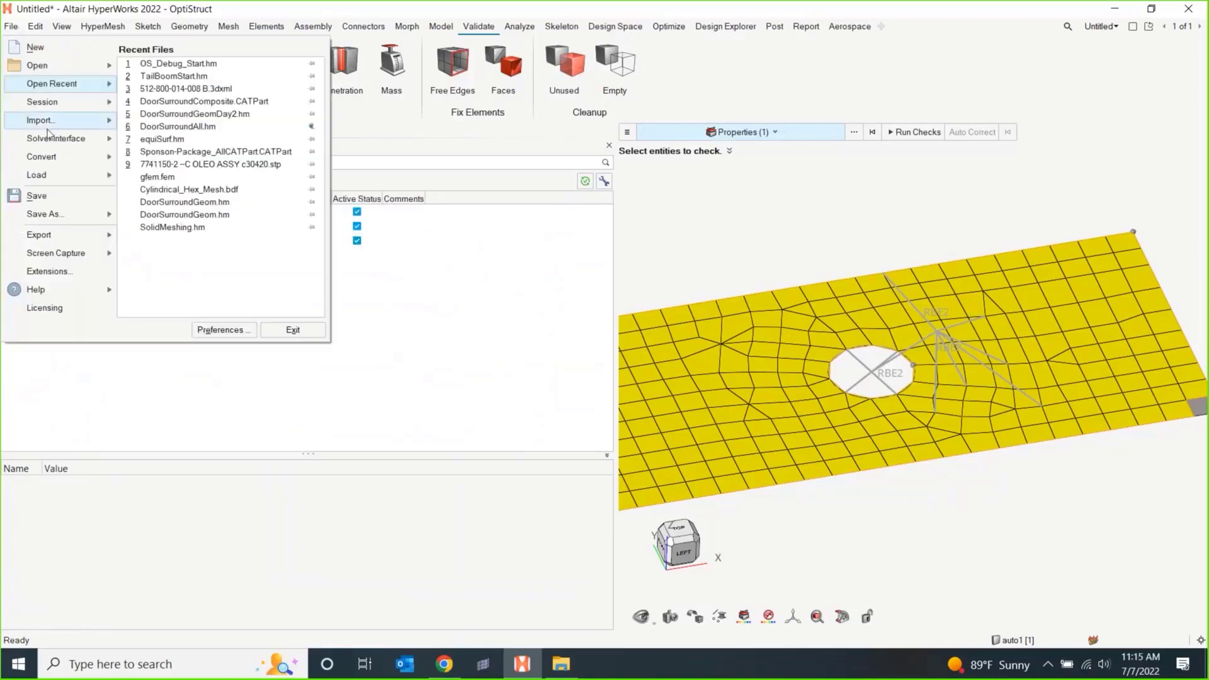
mouse_move(54, 140)
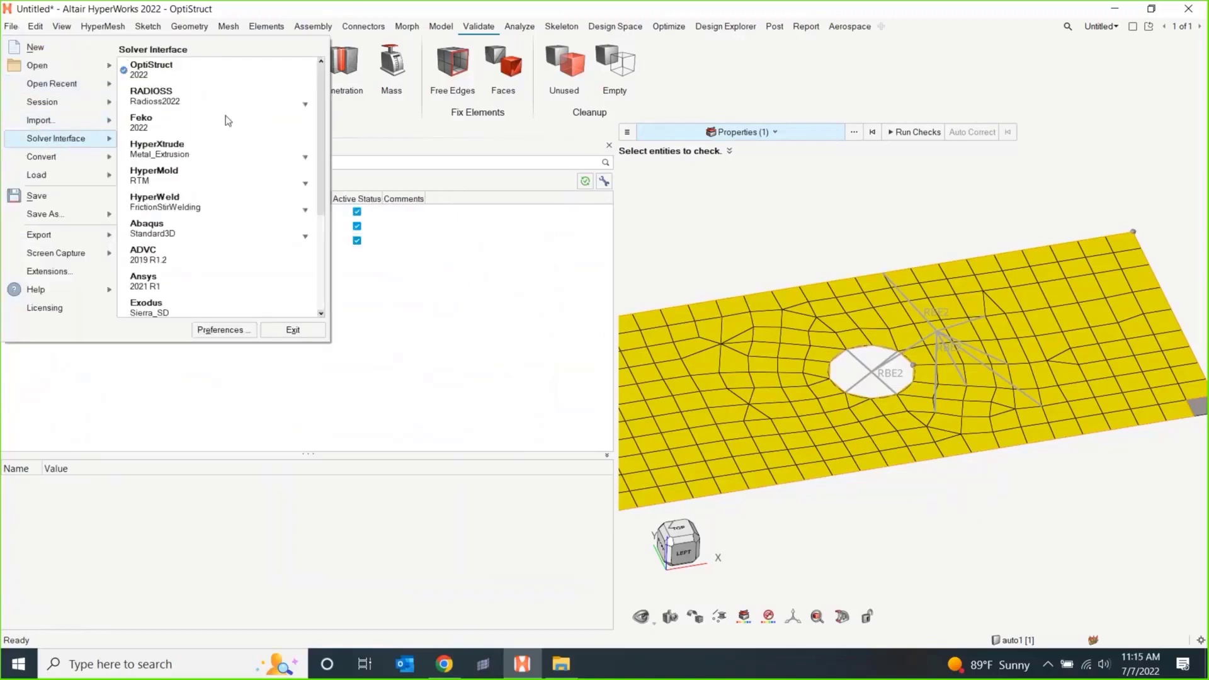
left_click(211, 229)
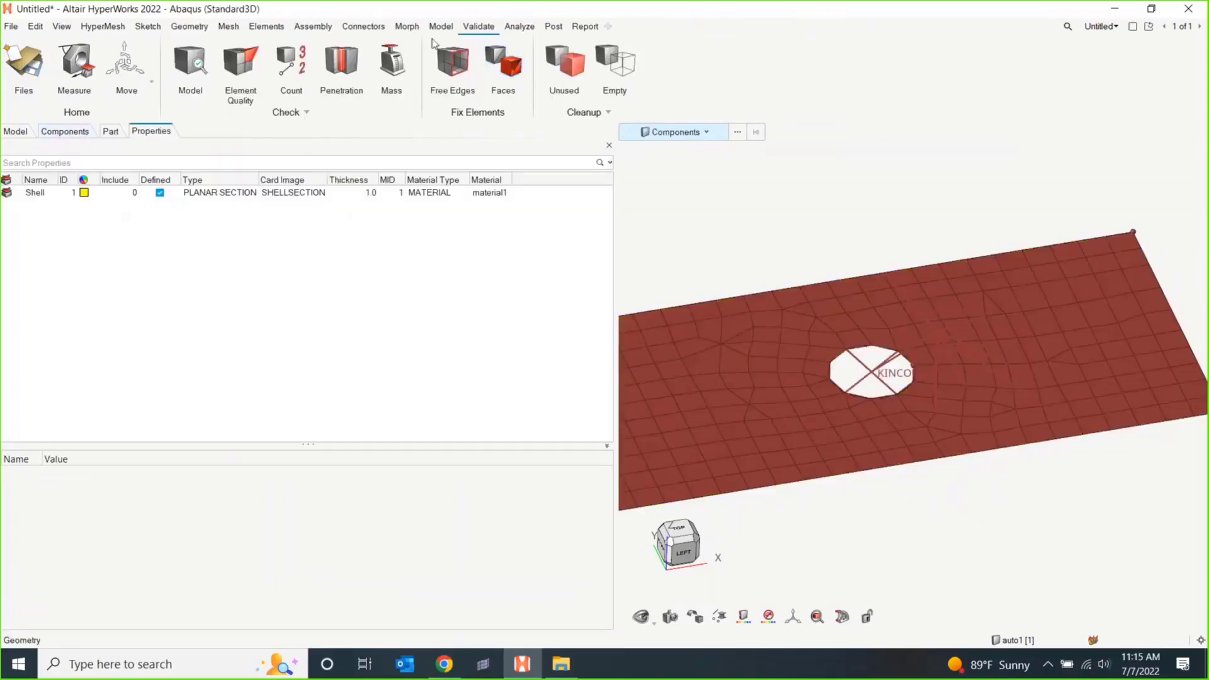
- Run the Model check and browse the Abaqus ERROR checks
left_click(213, 86)
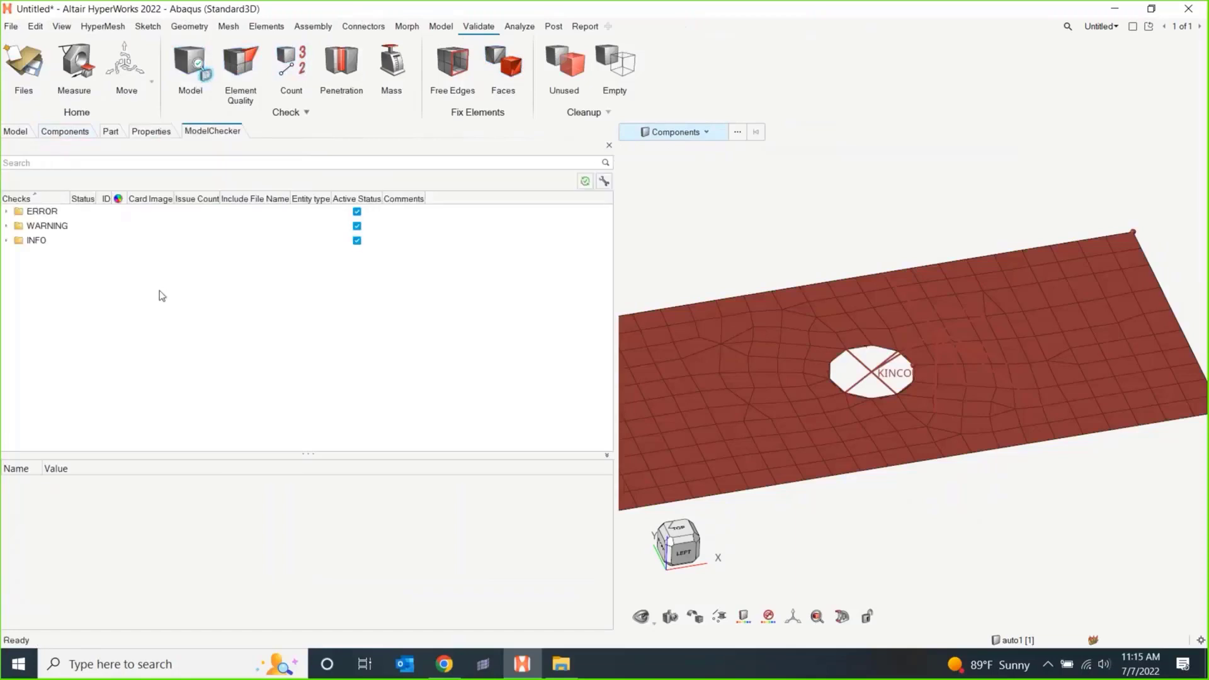
left_click(7, 212)
scroll(104, 303, "down", 3)
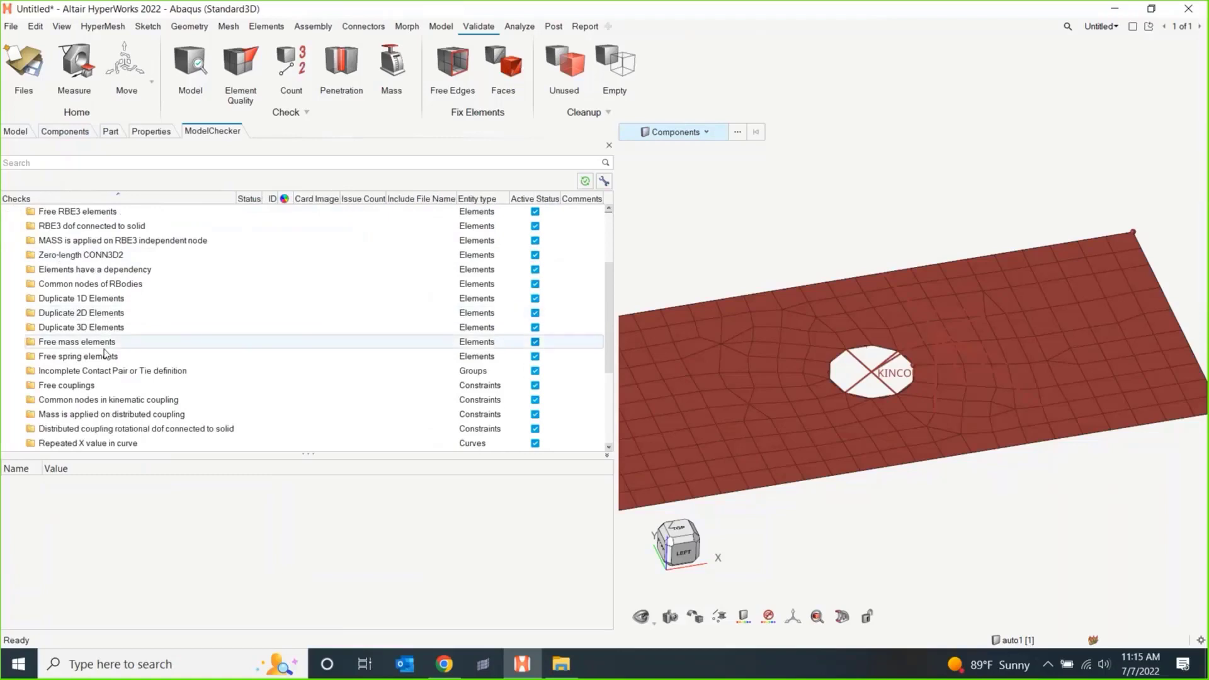
scroll(106, 359, "up", 2)
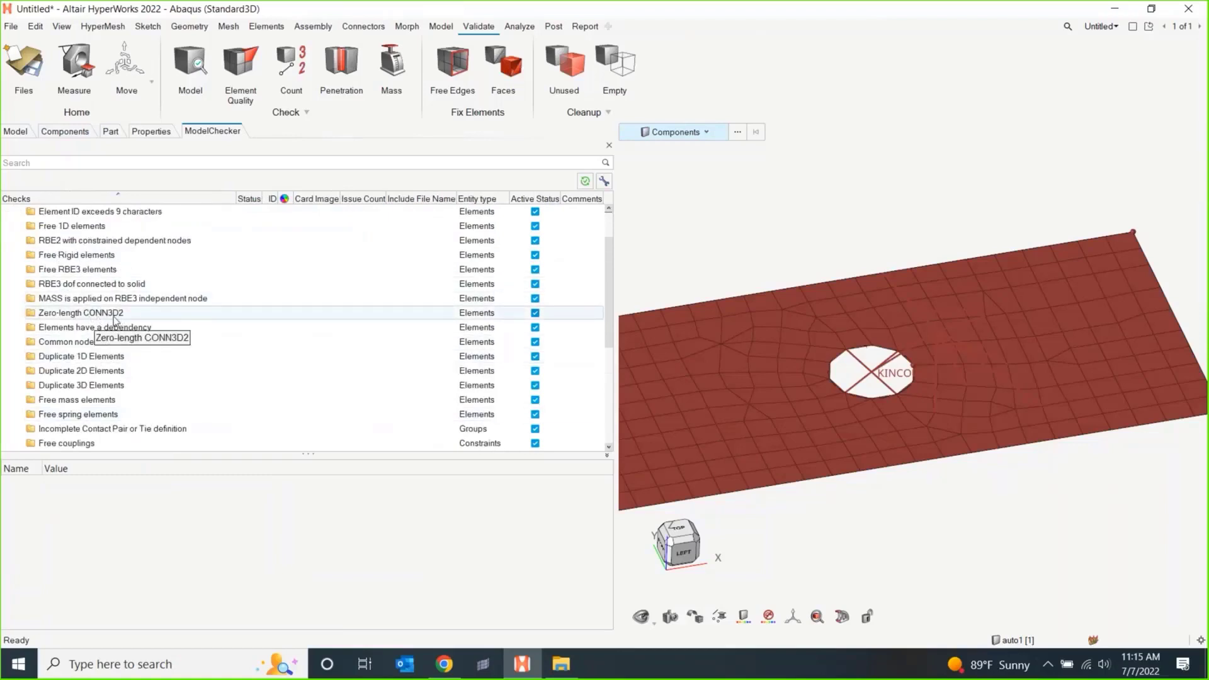
scroll(116, 320, "down", 6)
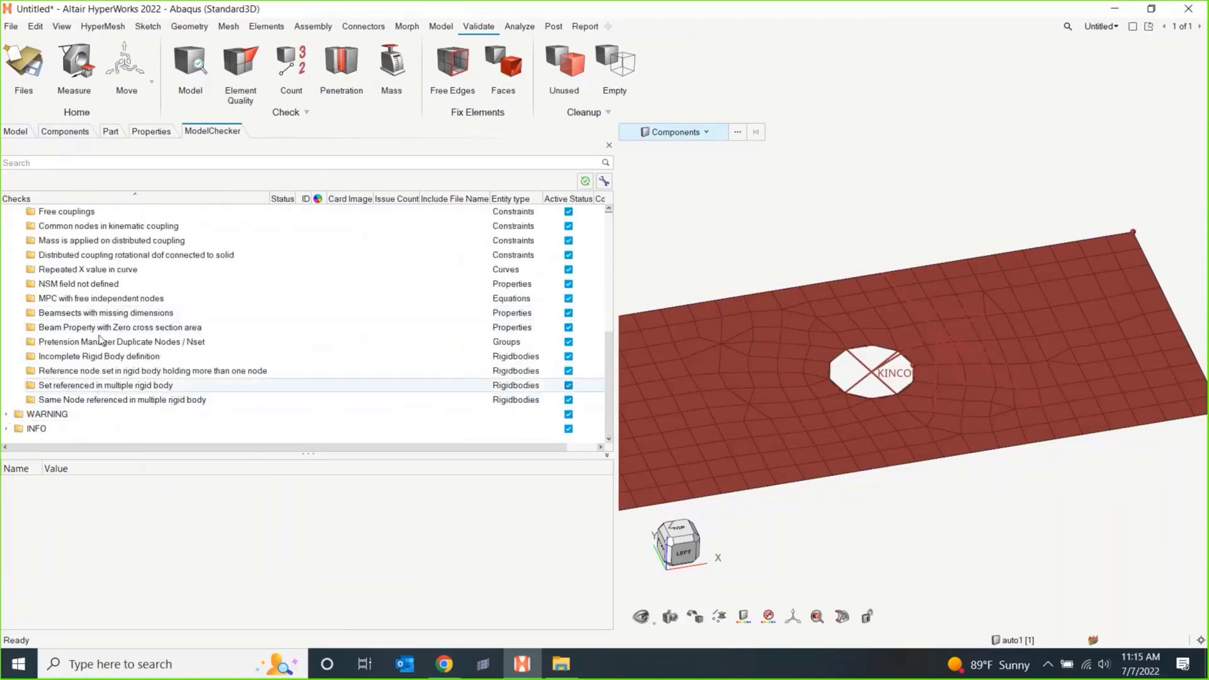
- Expand and scroll through the Abaqus WARNING checks
left_click(5, 415)
scroll(117, 395, "down", 10)
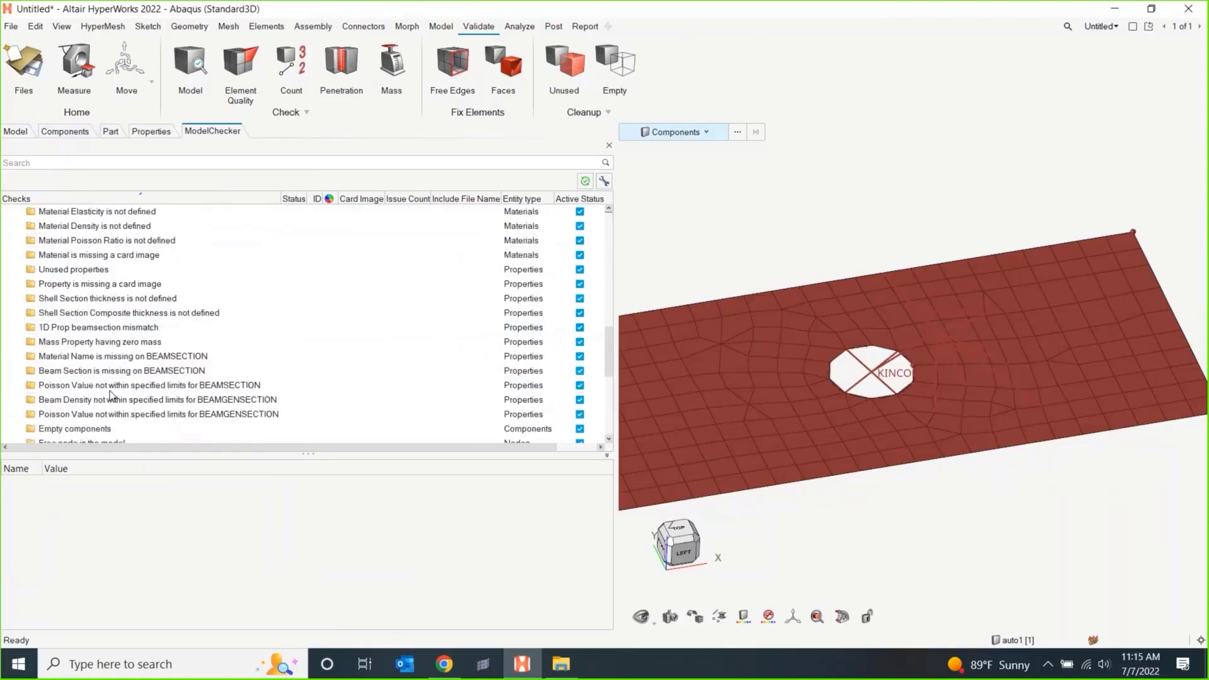
scroll(116, 395, "down", 5)
scroll(120, 390, "up", 15)
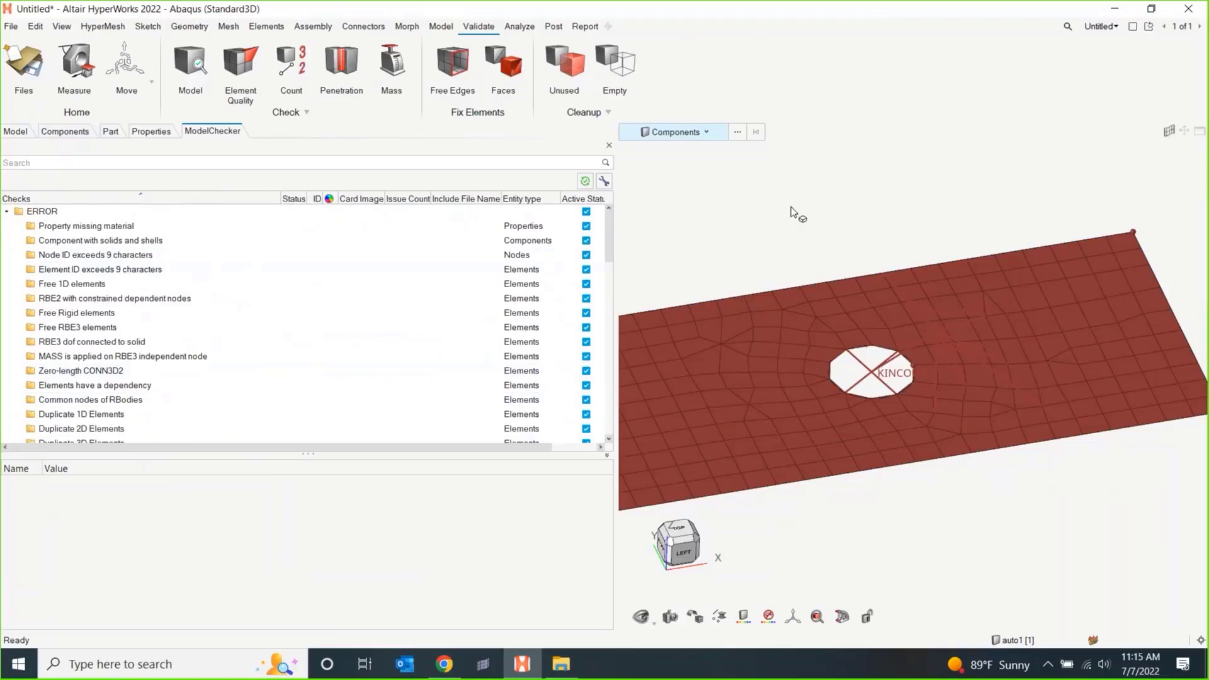
- Narrow the side panel to the Model browser (242 elements, 272 nodes) and show Mesh > Elements tools
left_click_drag(616, 232, 534, 232)
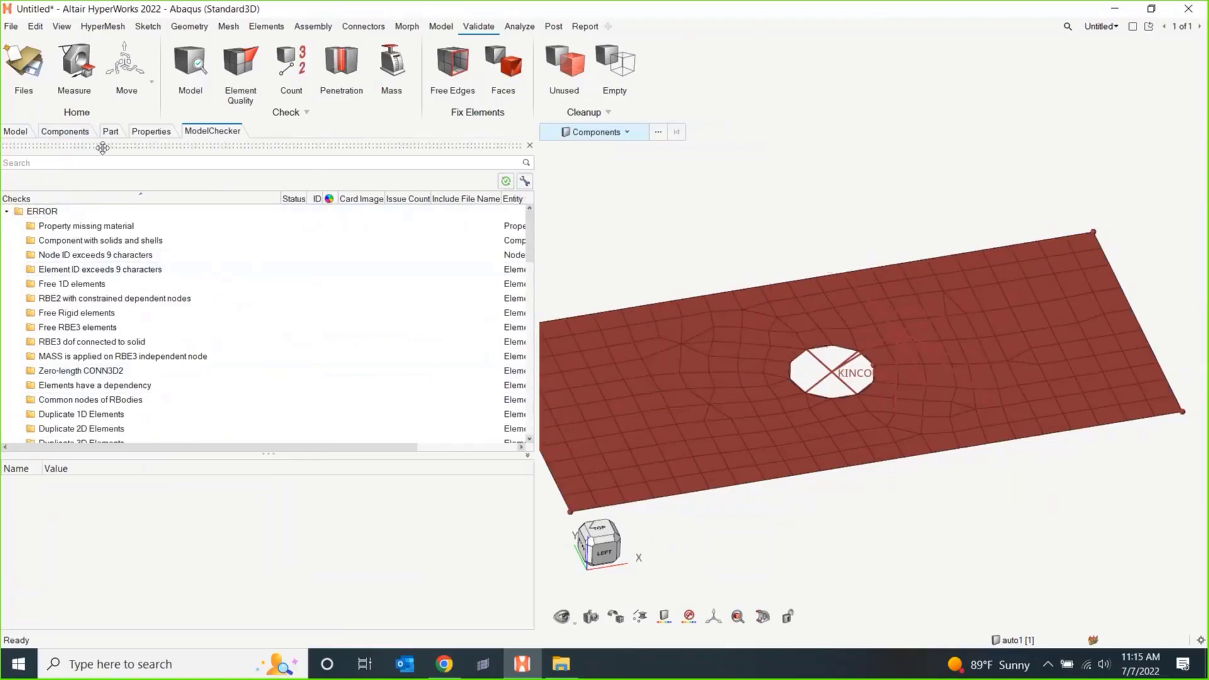
left_click(19, 134)
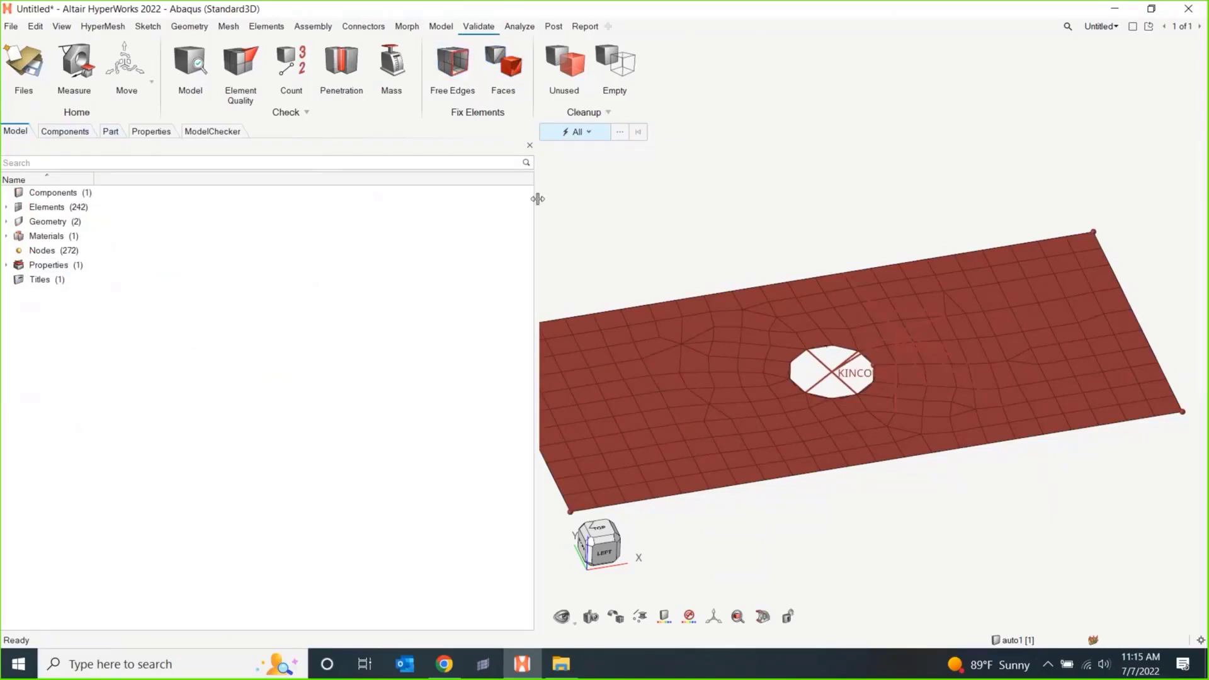
left_click_drag(537, 200, 376, 202)
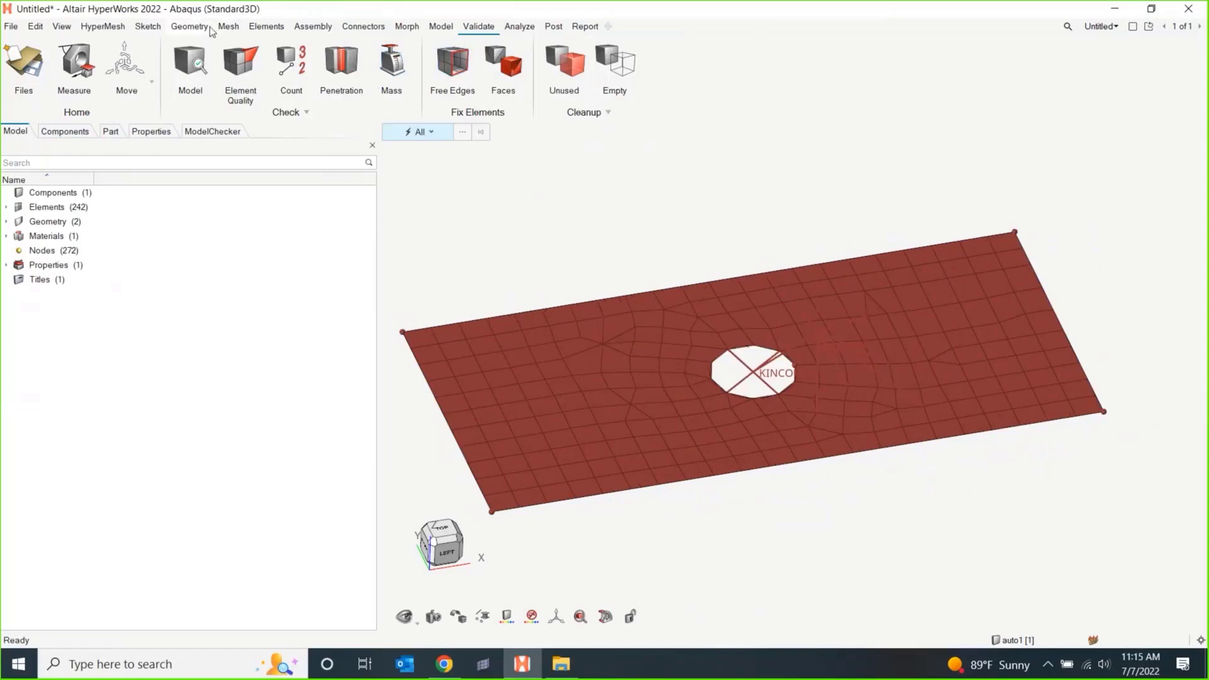
left_click(228, 27)
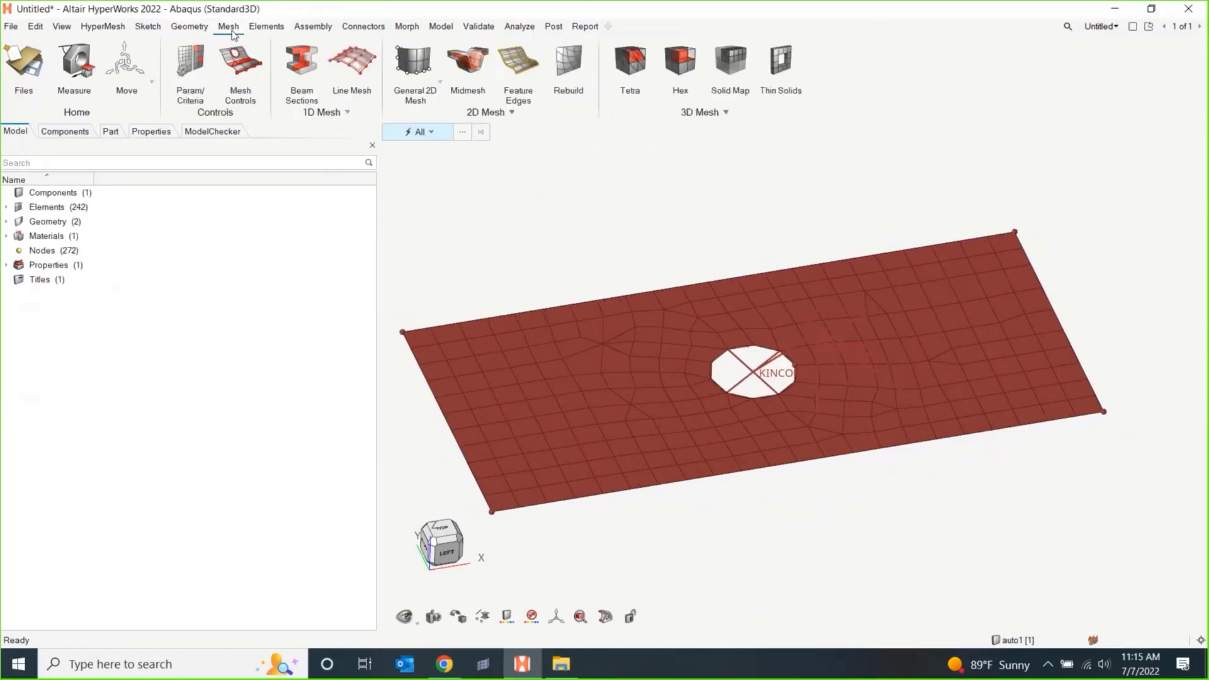
left_click(267, 27)
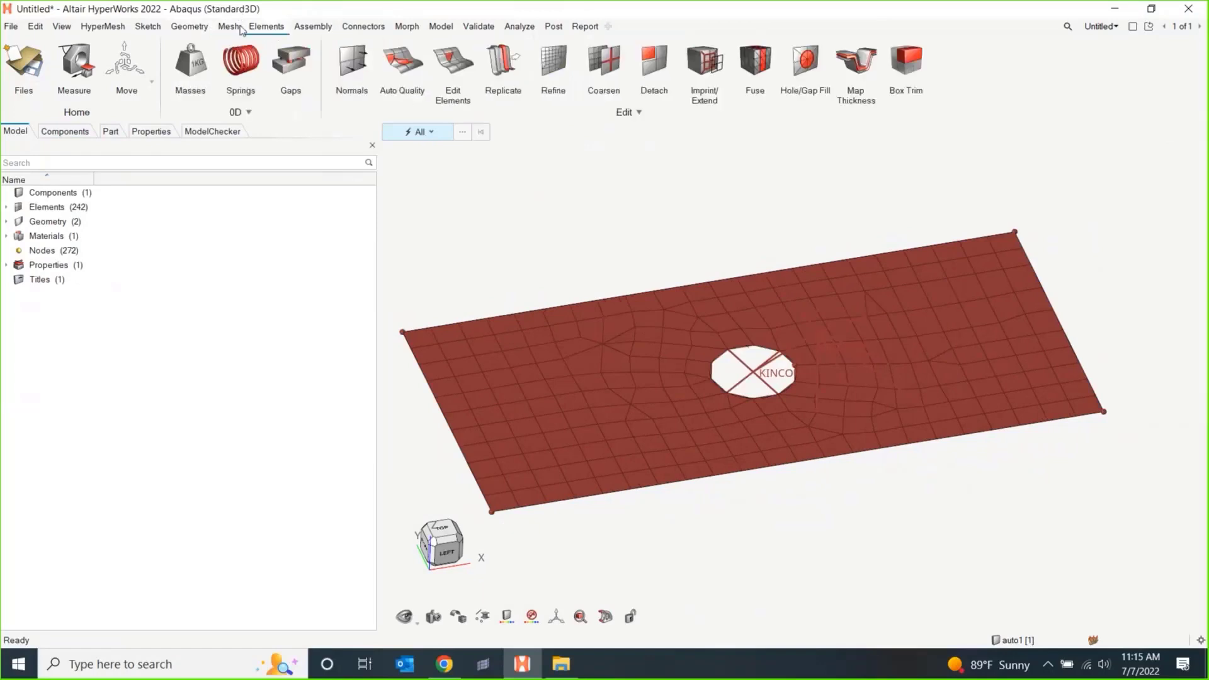
- Detach the quad element left of the hole from the surrounding mesh
left_click(655, 63)
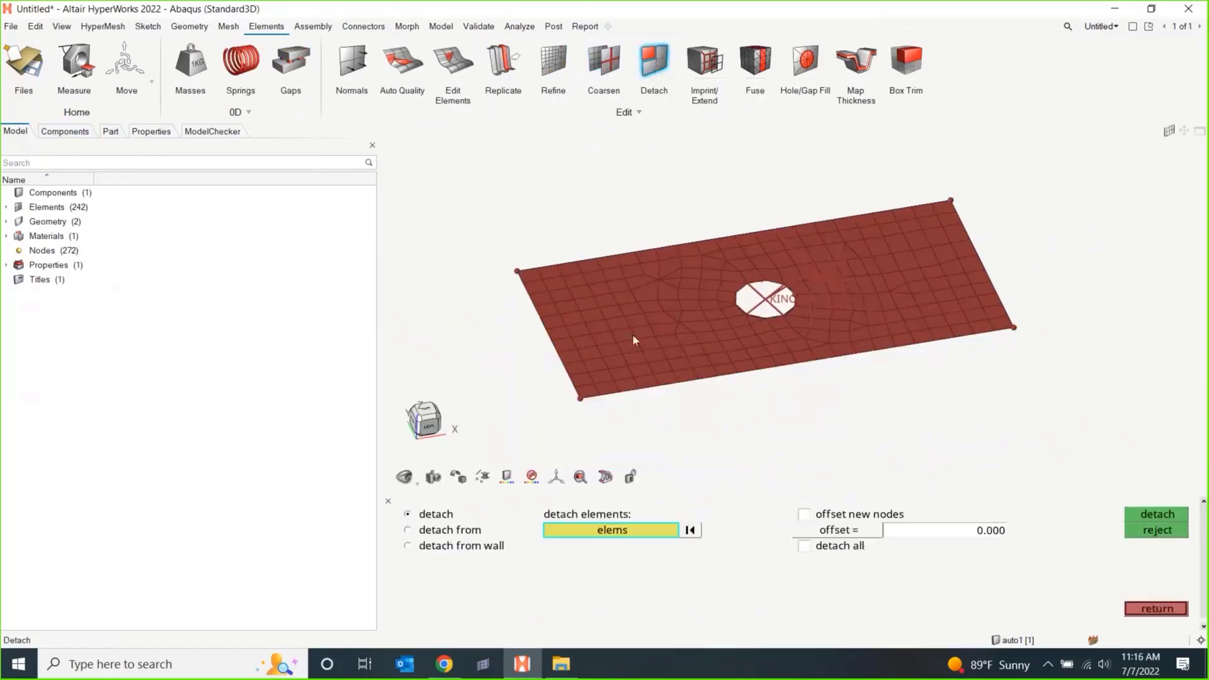
scroll(637, 290, "up", 3)
left_click(589, 293)
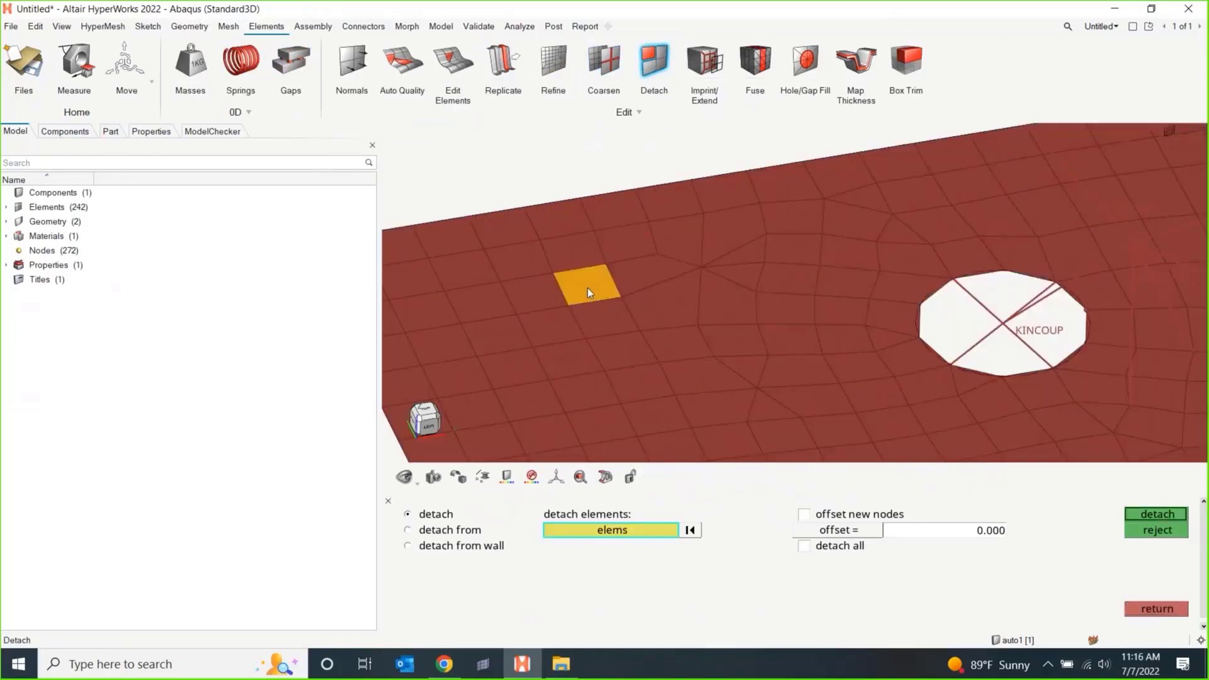
left_click(1165, 514)
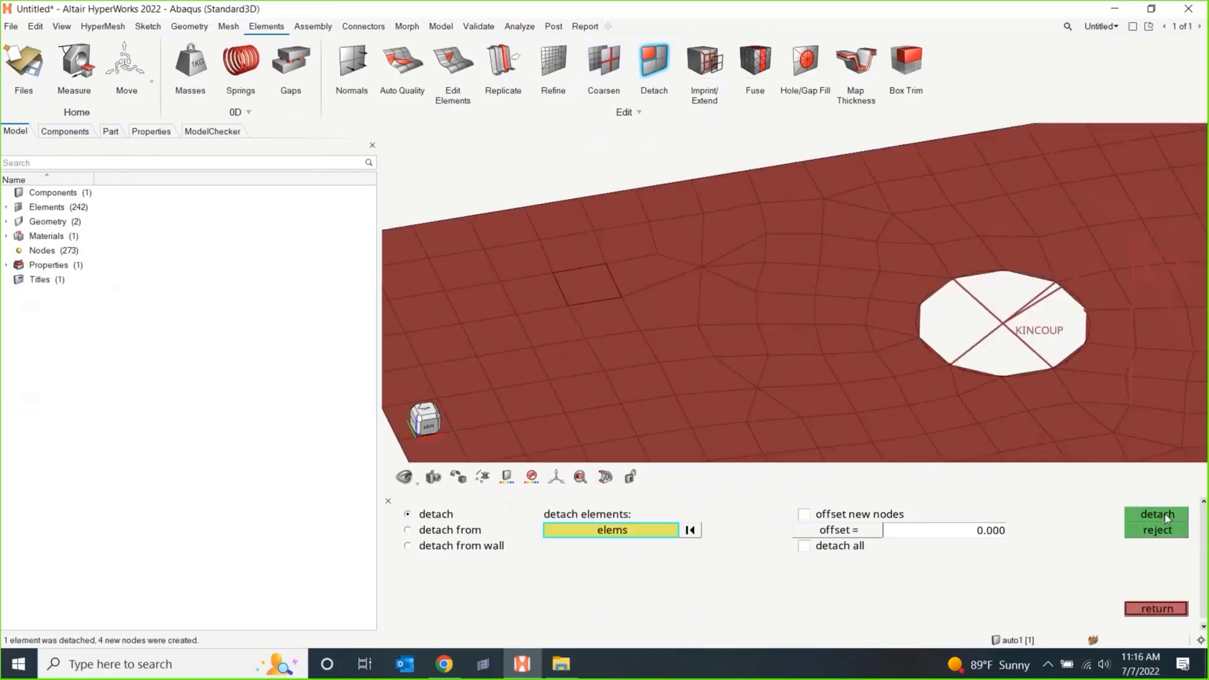
- Leave the detach tool and close the bottom menu area to enlarge the view
left_click(1157, 608)
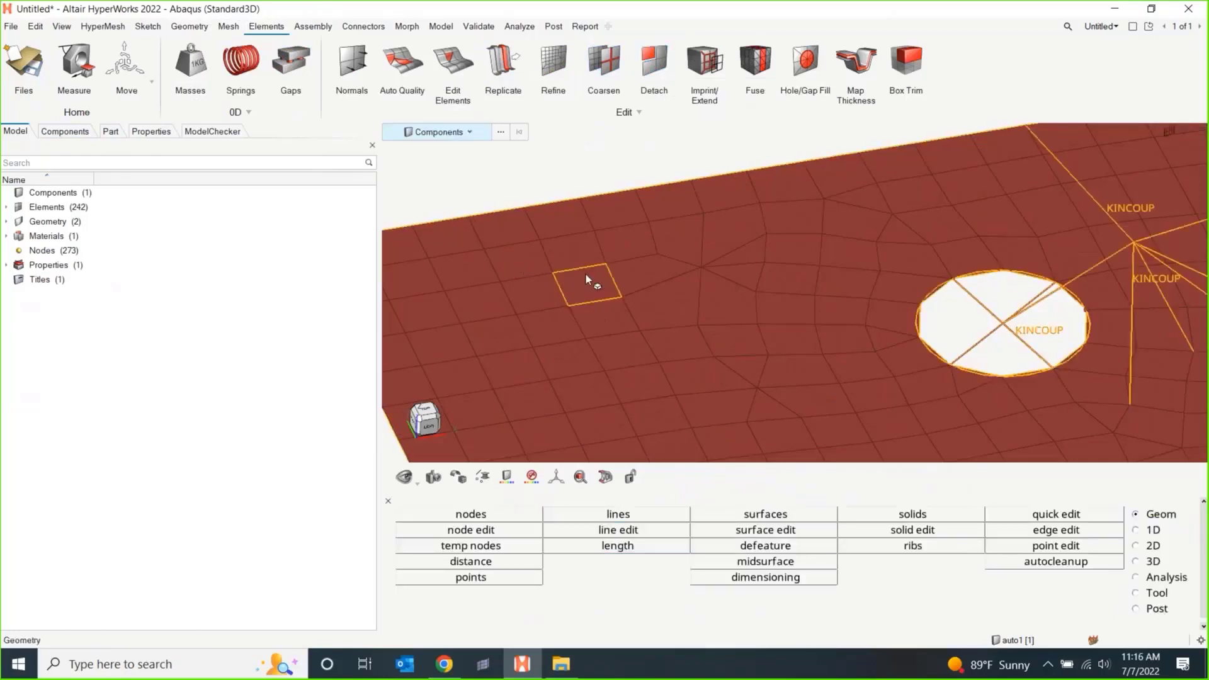
scroll(529, 153, "down", 5)
scroll(541, 156, "down", 3)
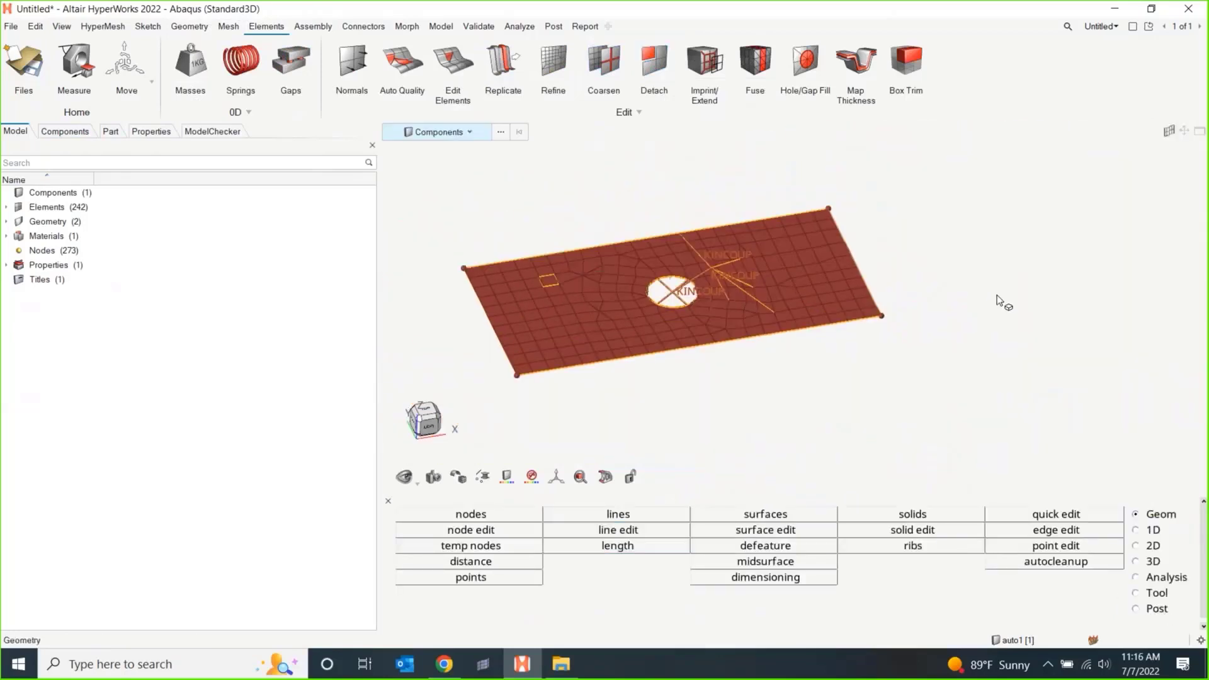
left_click(387, 500)
scroll(478, 386, "up", 3)
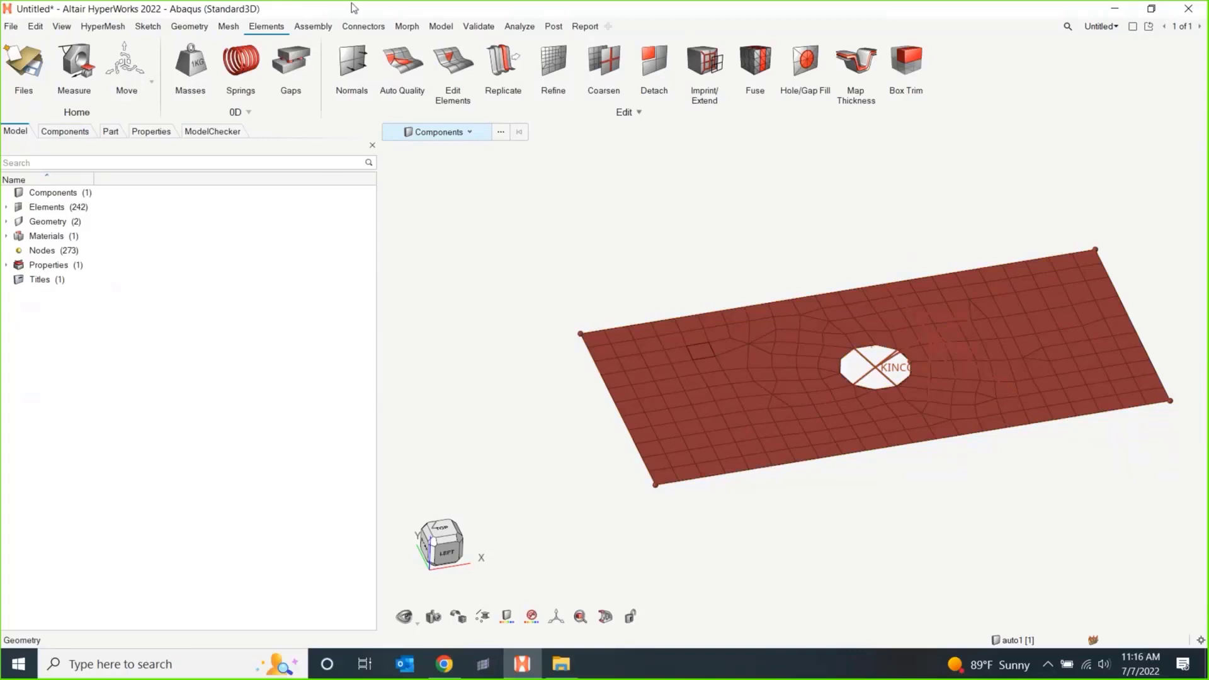
- Find free edges on all 242 elements, creating 83 plot elements in a new ^edges component
left_click(467, 28)
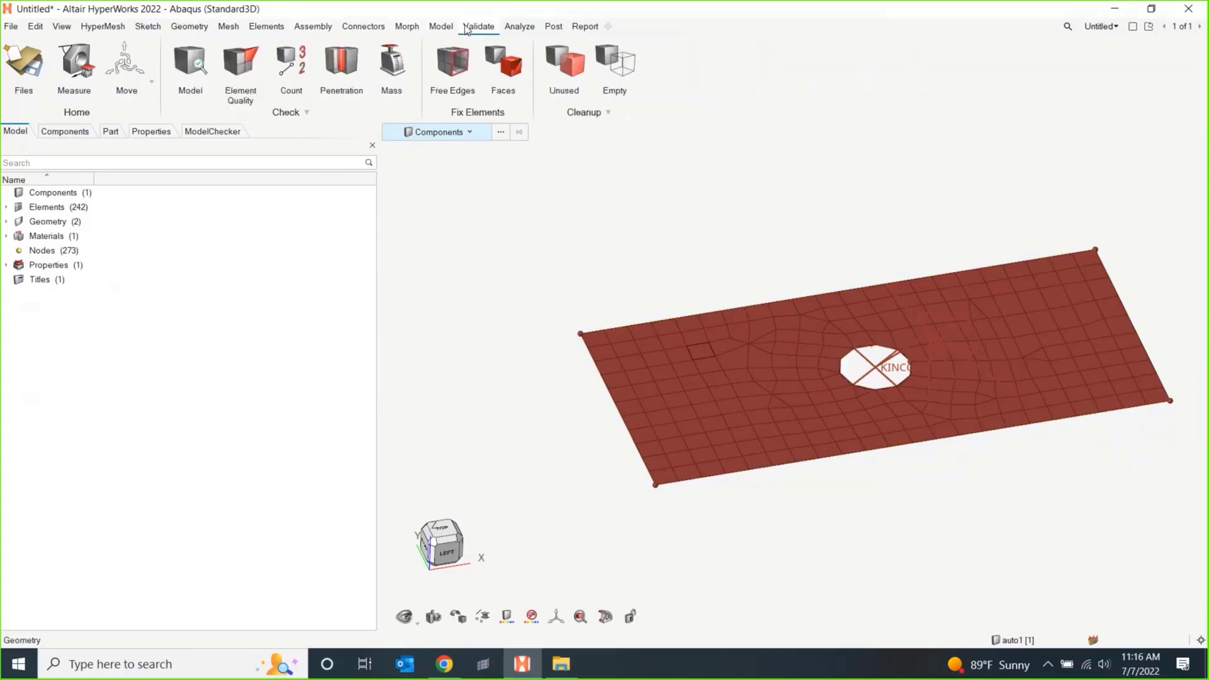
left_click(454, 64)
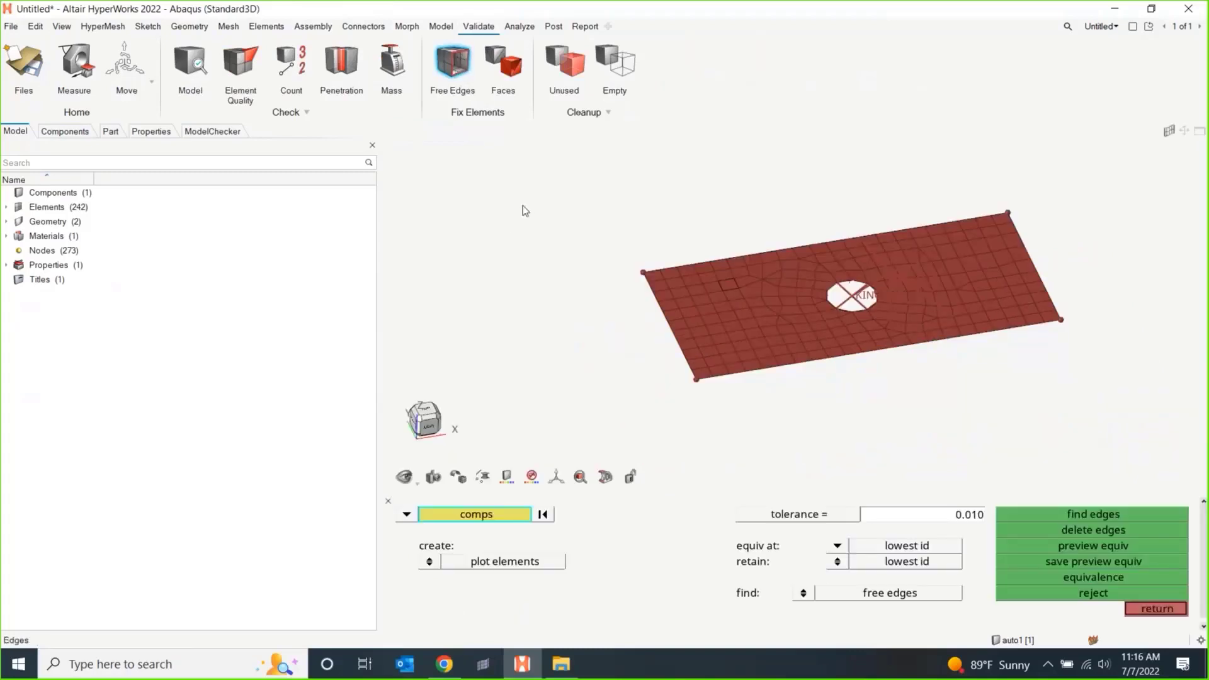
left_click(425, 514)
left_click(459, 530)
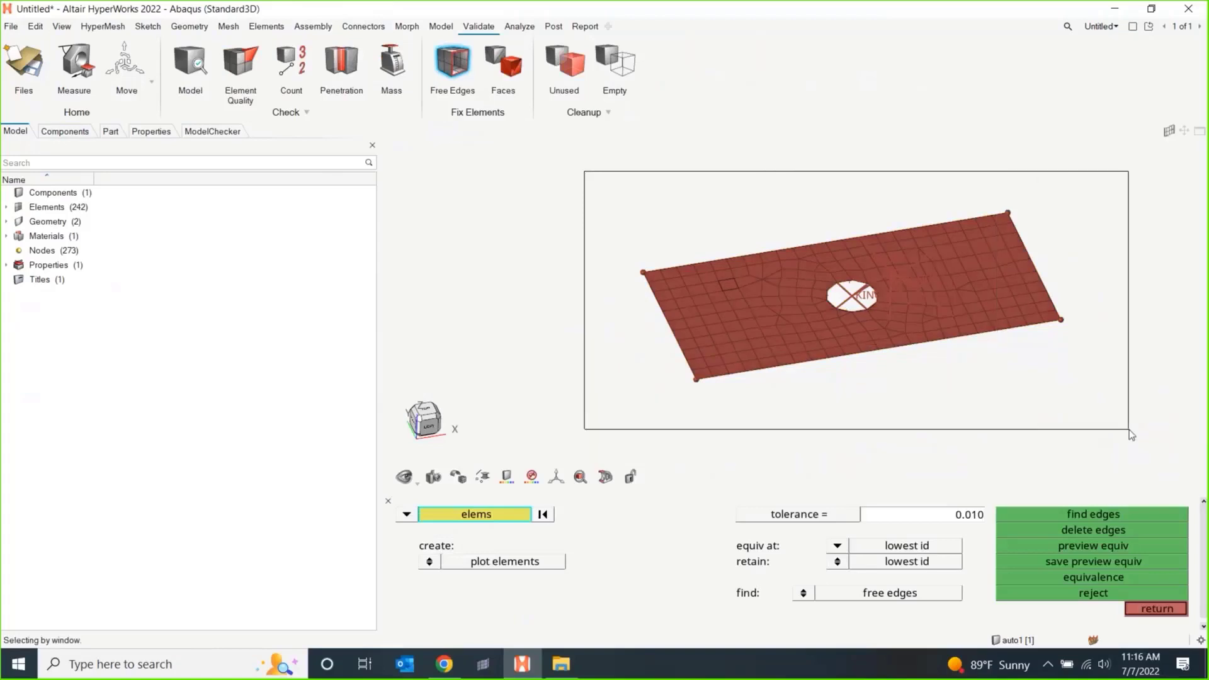
left_click(861, 283)
left_click(1094, 514)
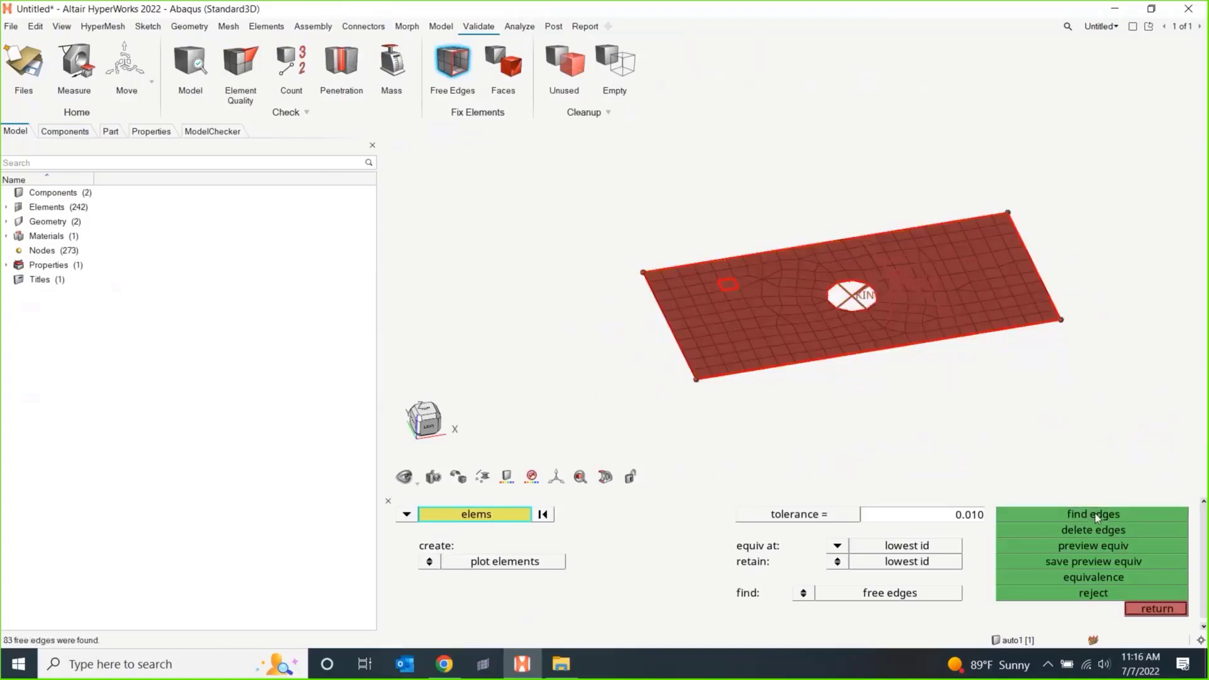
left_click(63, 133)
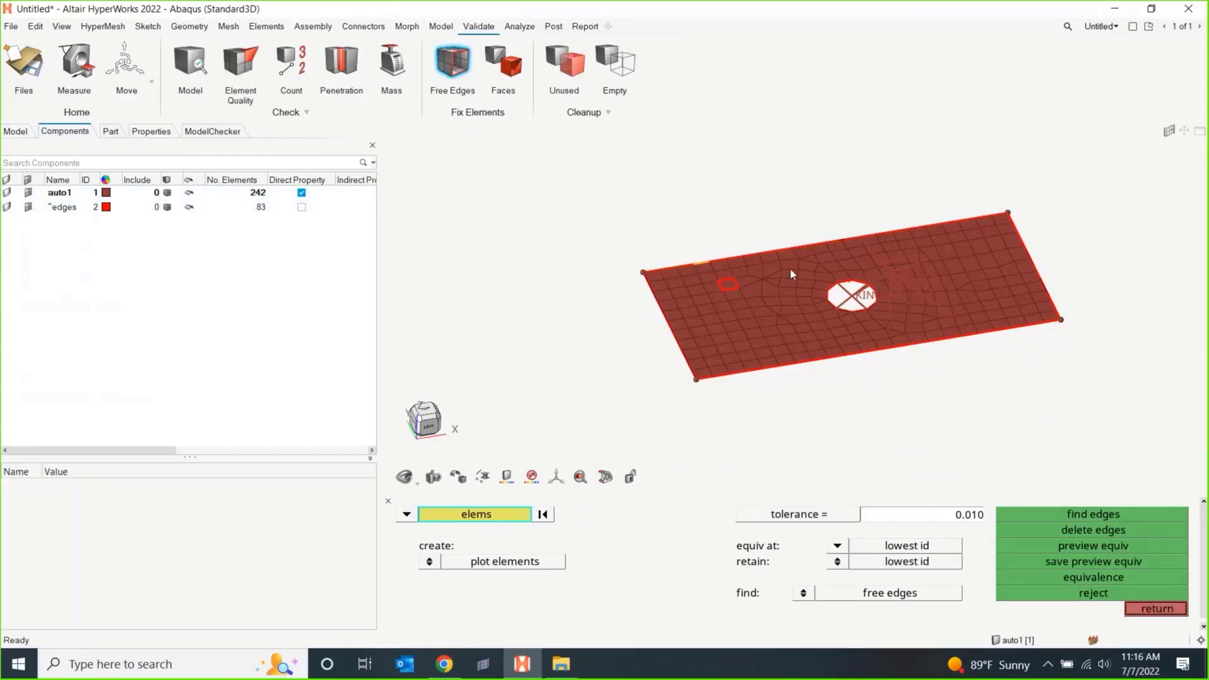
- Exit Free Edges, close the bottom menu, and rotate the plate to inspect its free-edge outline
left_click(1155, 609)
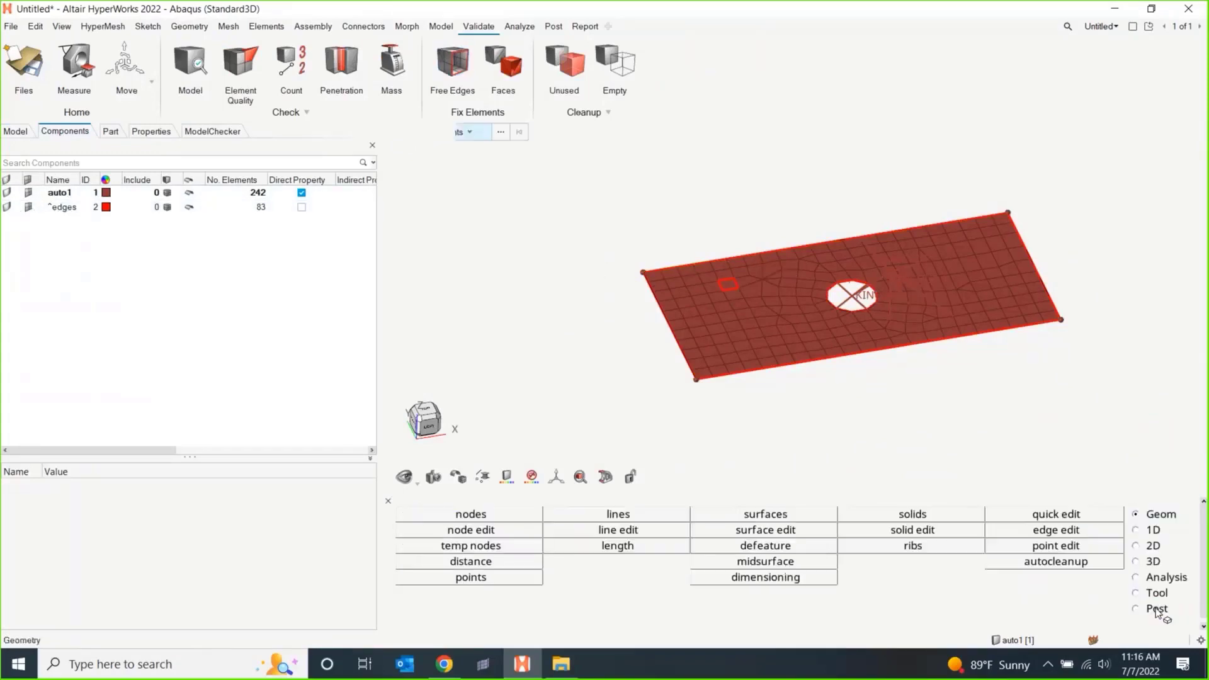
left_click(387, 501)
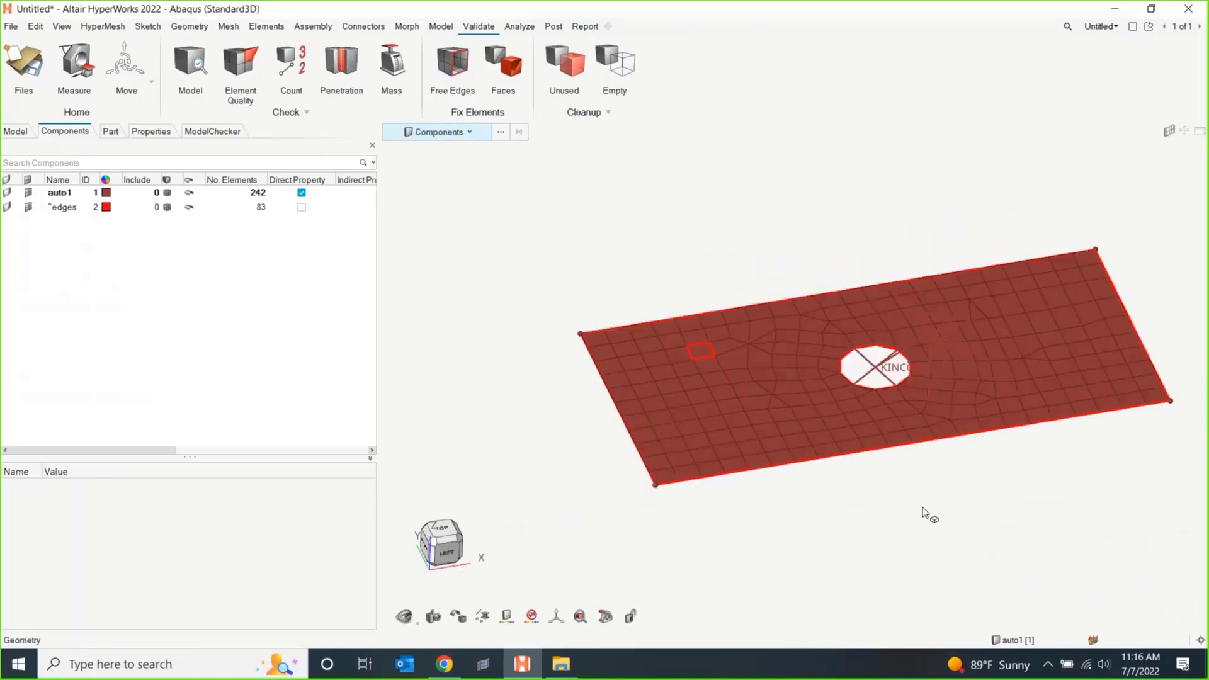
left_click_drag(837, 486, 837, 431, "ctrl")
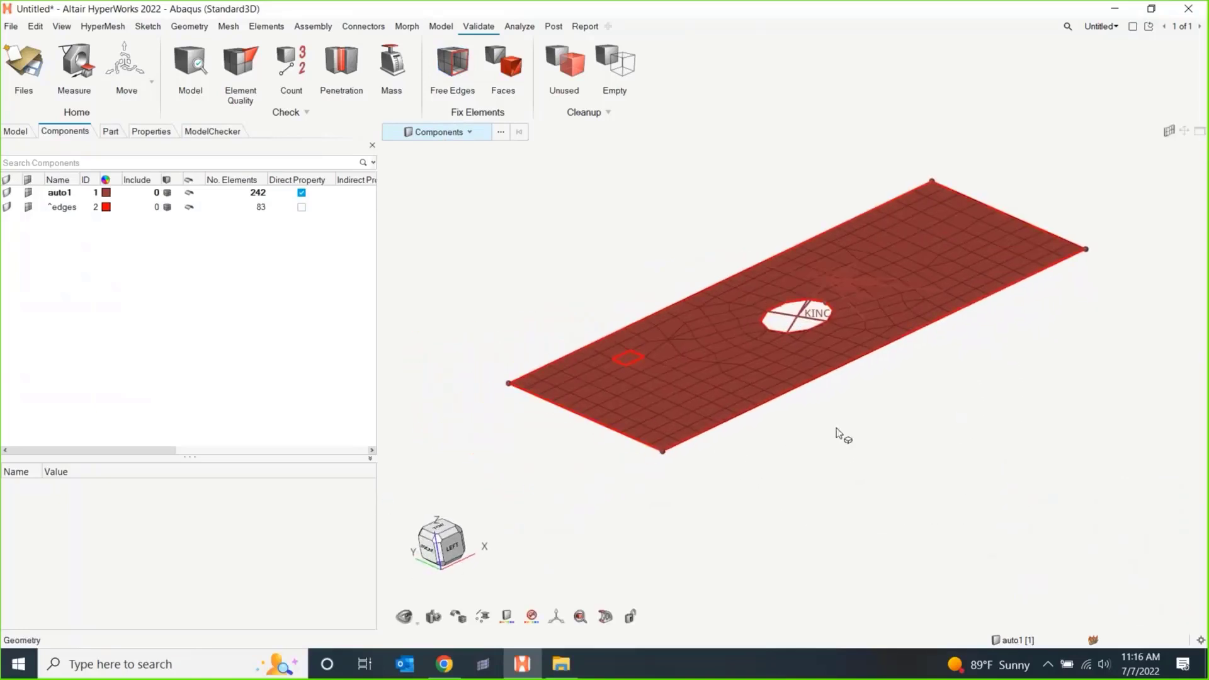